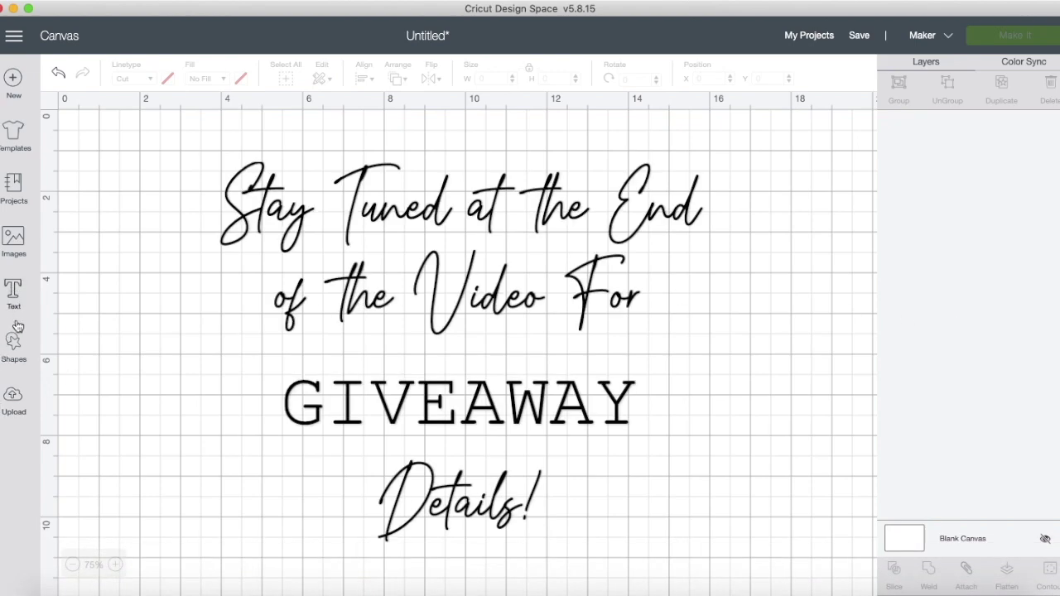
- Insert a square, unlock its proportions and stretch it into a wide rectangle on the canvas
click(14, 348)
click(75, 245)
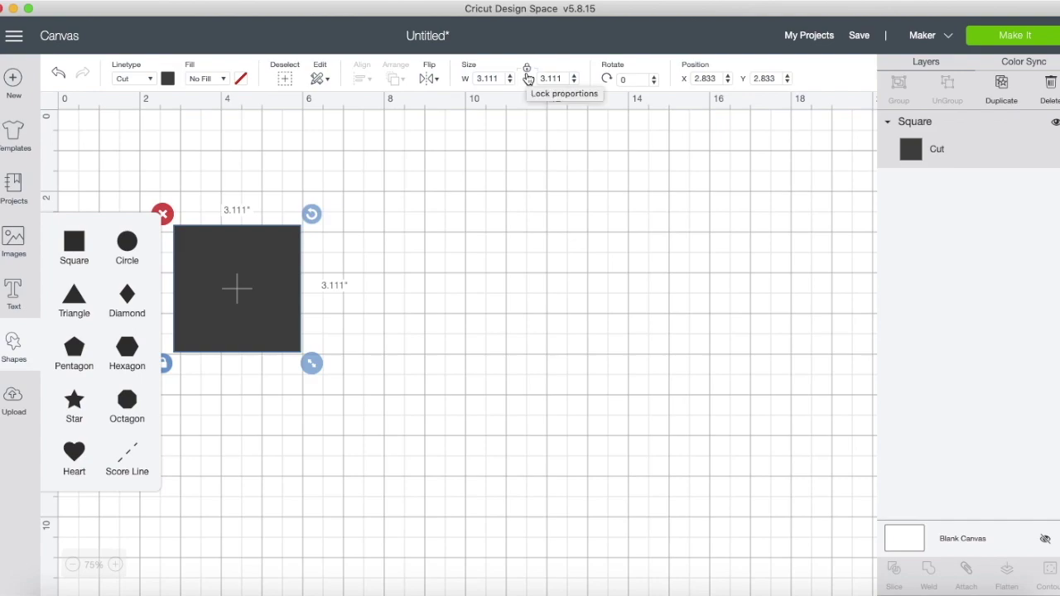
click(528, 78)
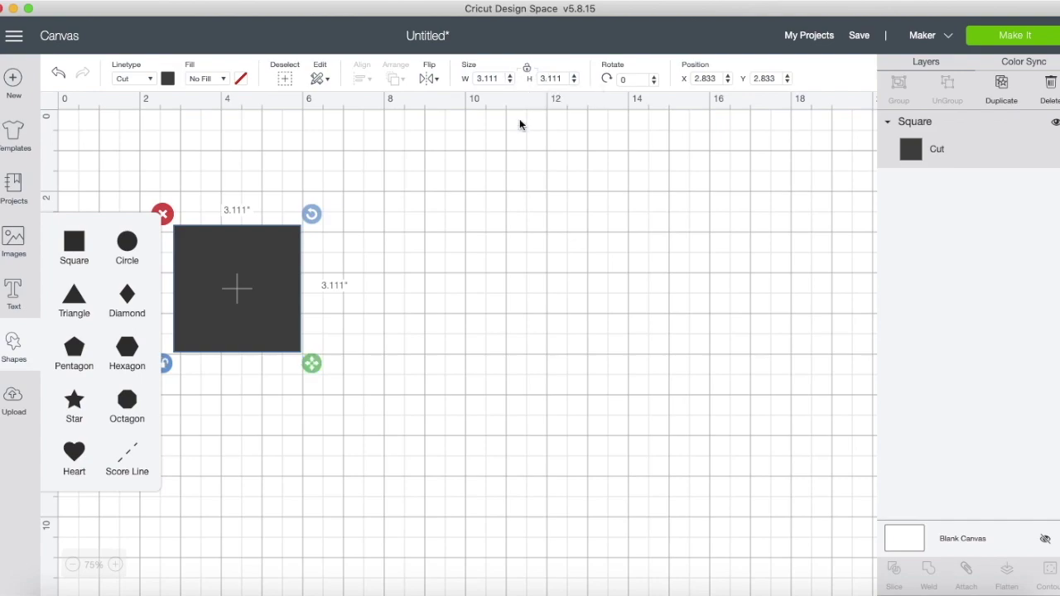
drag(313, 370, 830, 473)
drag(499, 336, 420, 257)
drag(752, 395, 824, 500)
- Set the rectangle's size to 14 by 6 inches and move it toward the middle of the canvas
click(497, 79)
text(14)
drag(560, 76, 532, 81)
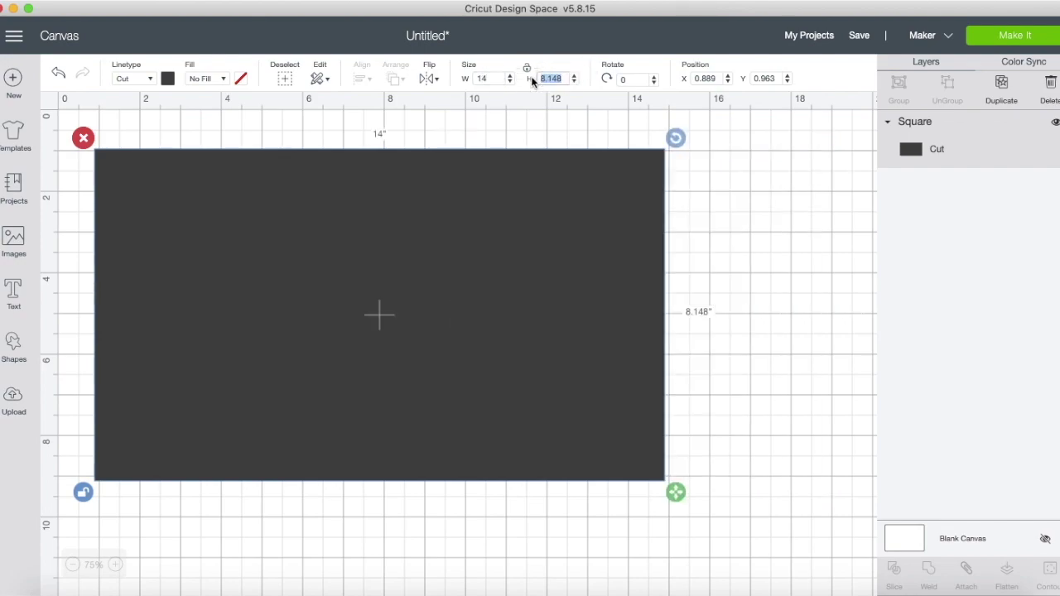
text(6)
click(748, 272)
click(457, 171)
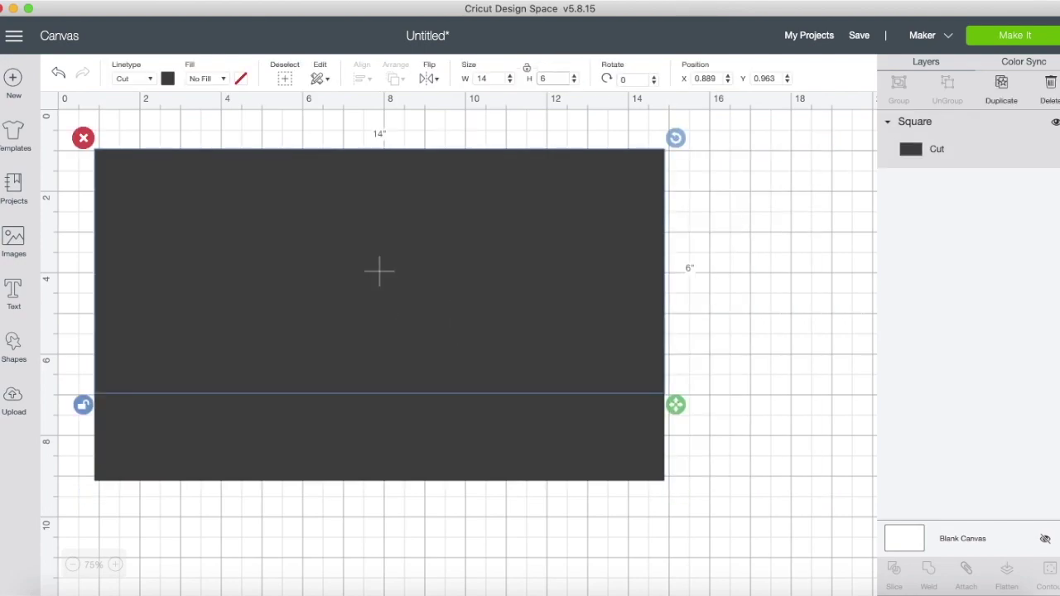
drag(374, 277, 461, 368)
key(super+plus)
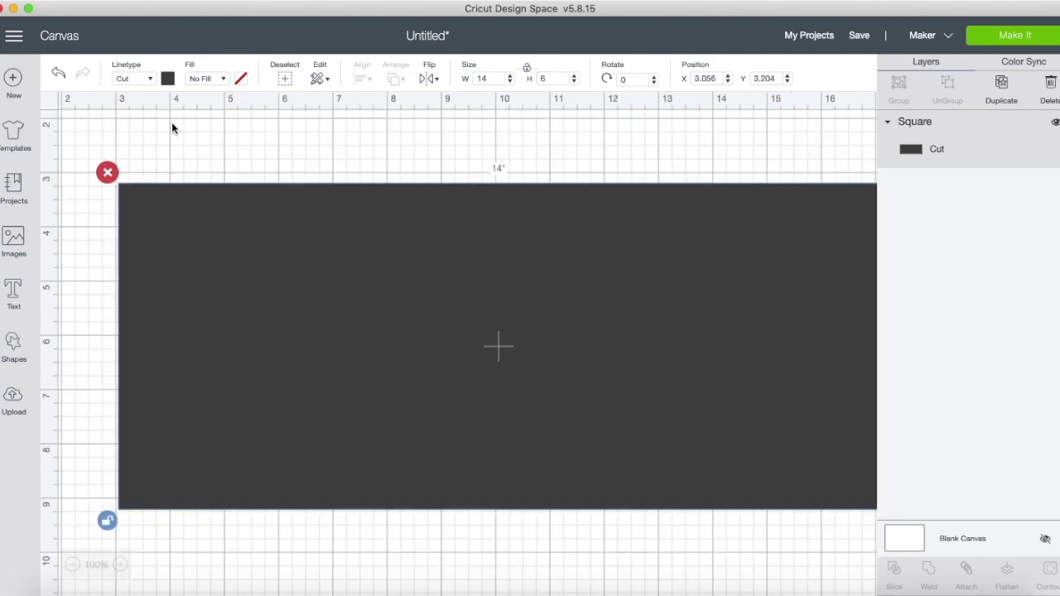
- Change the rectangle's material color to the light pink #f5d1d1
click(167, 79)
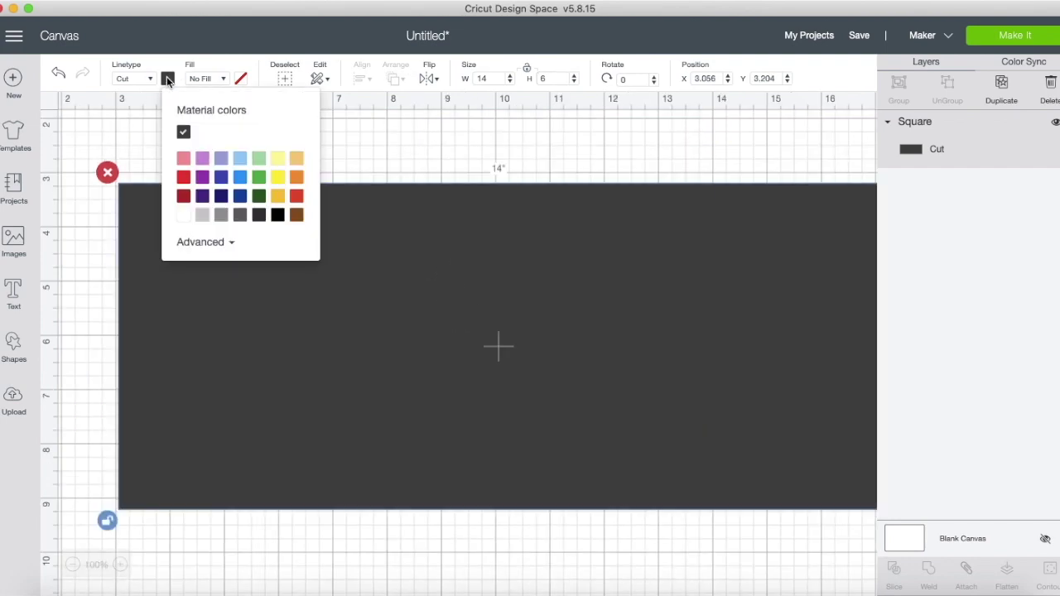
click(183, 159)
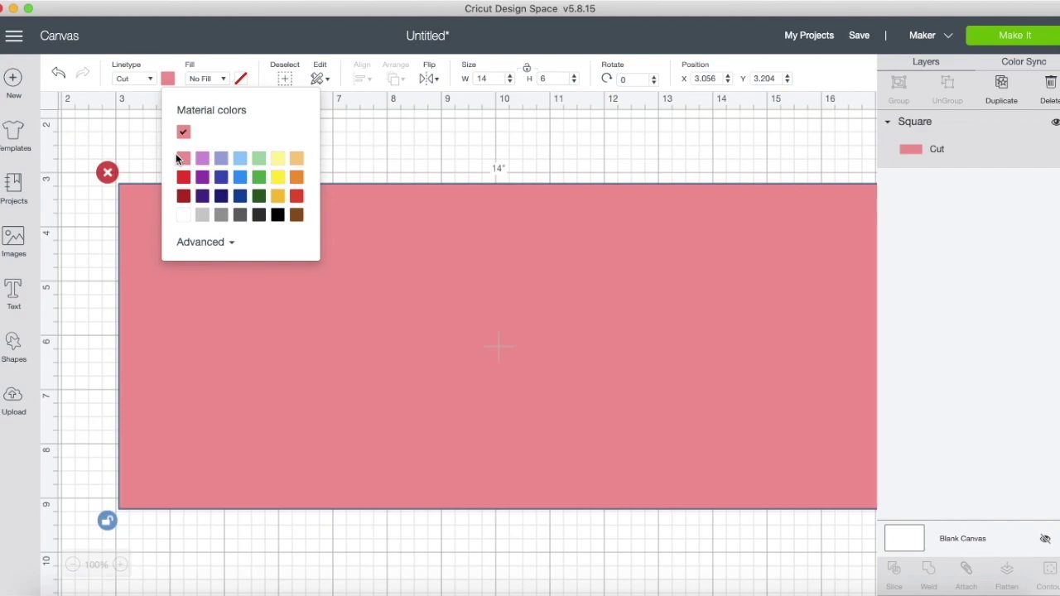
click(230, 244)
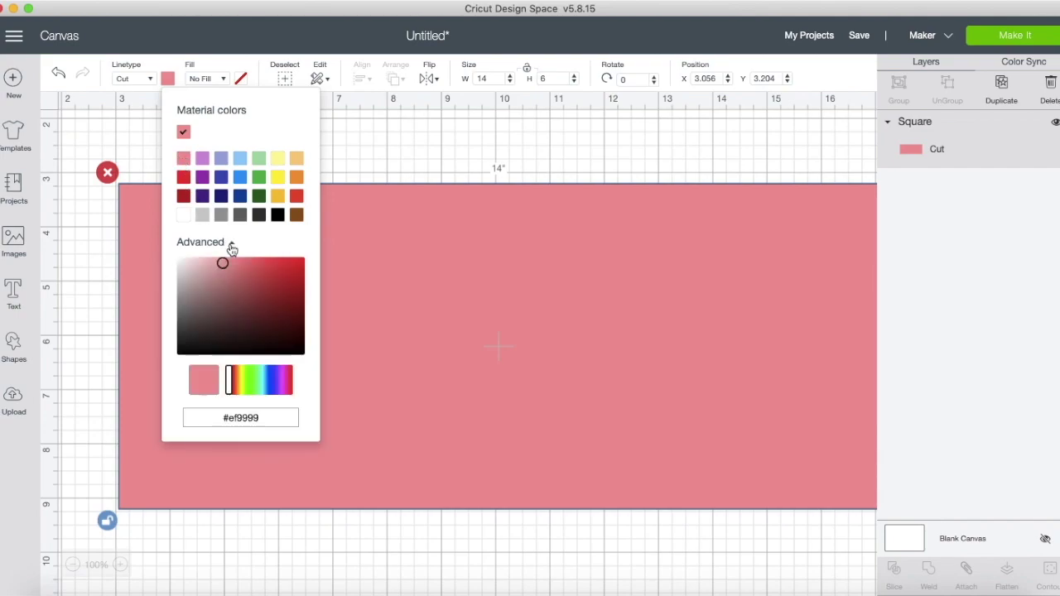
drag(221, 263, 195, 262)
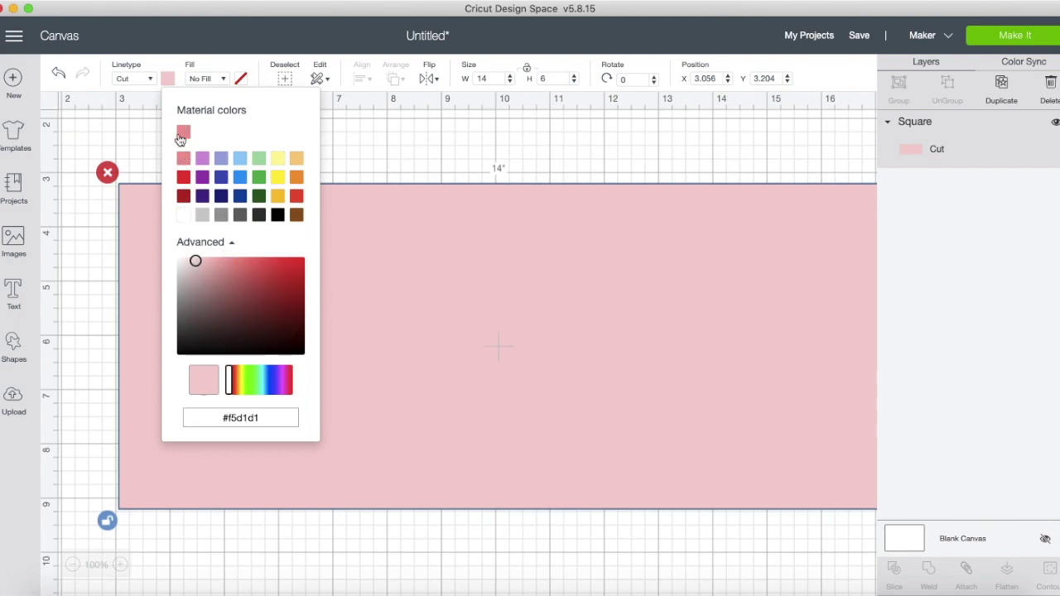
click(136, 330)
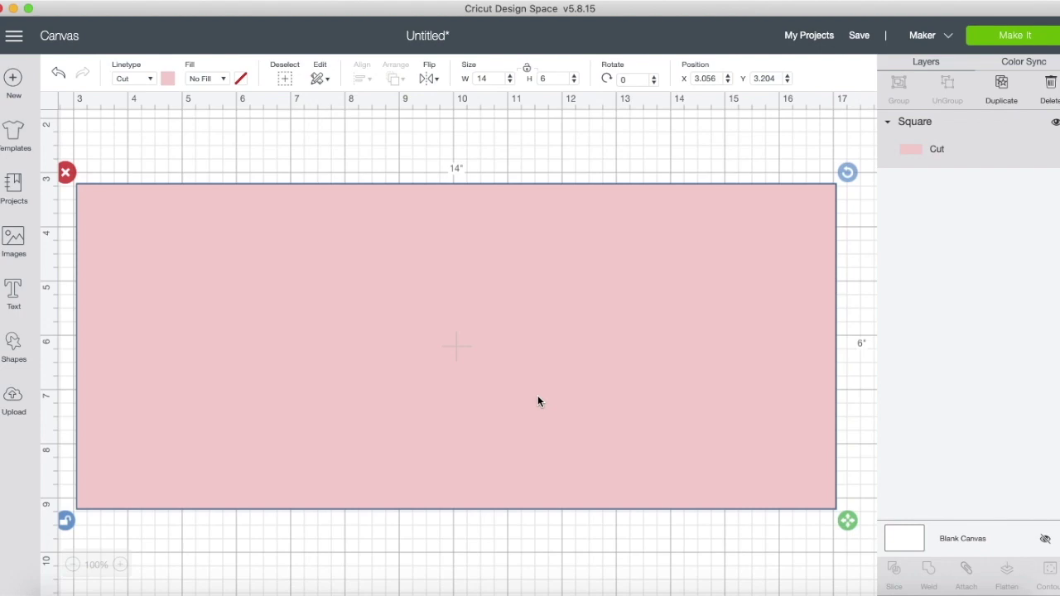
click(393, 530)
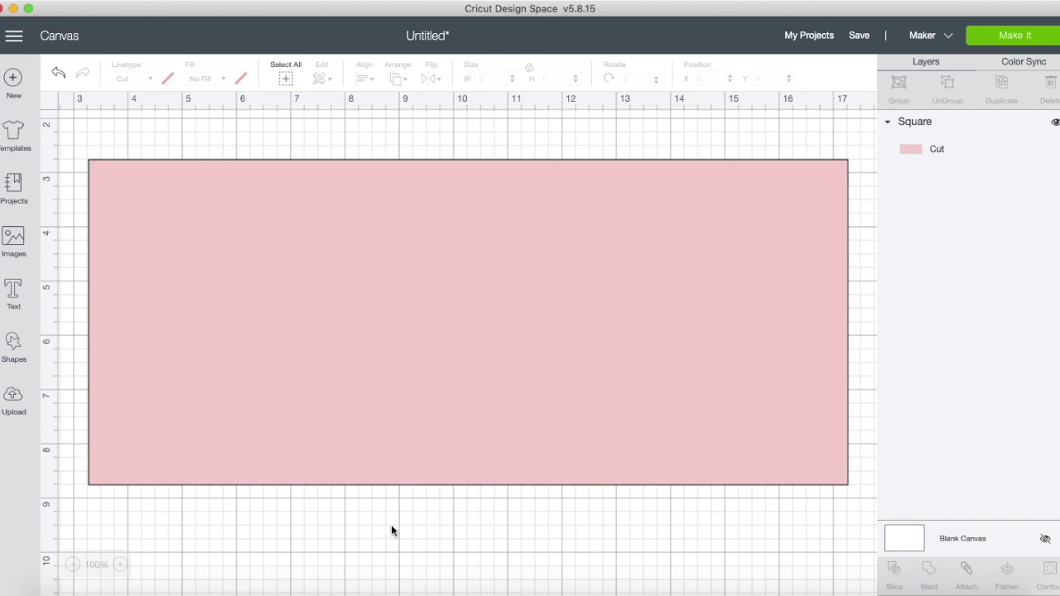
- Add the text "MOM" over the pink rectangle and set it in the Arial system font
click(14, 297)
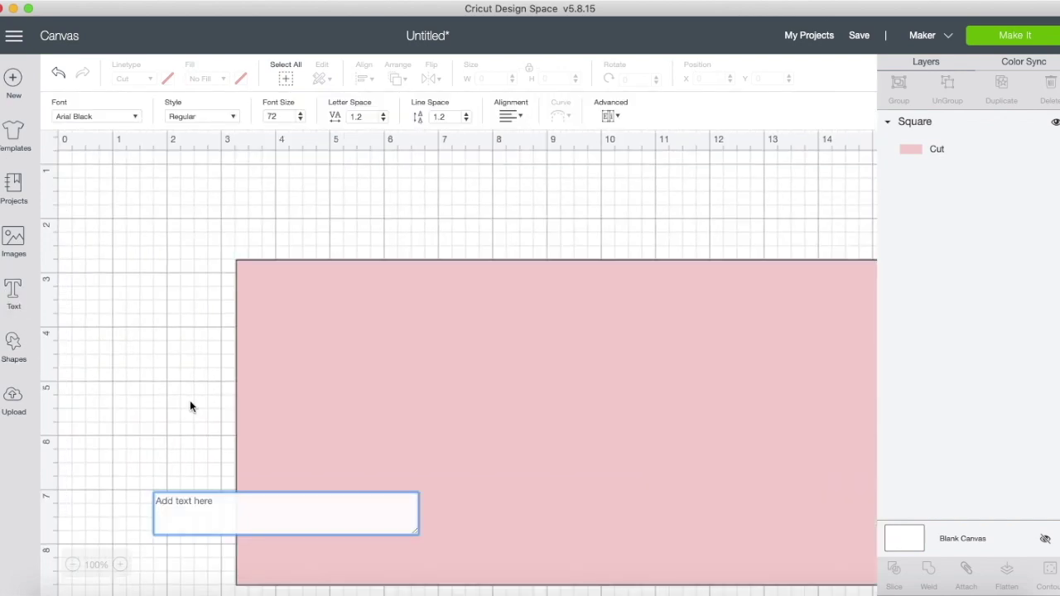
text(MOM)
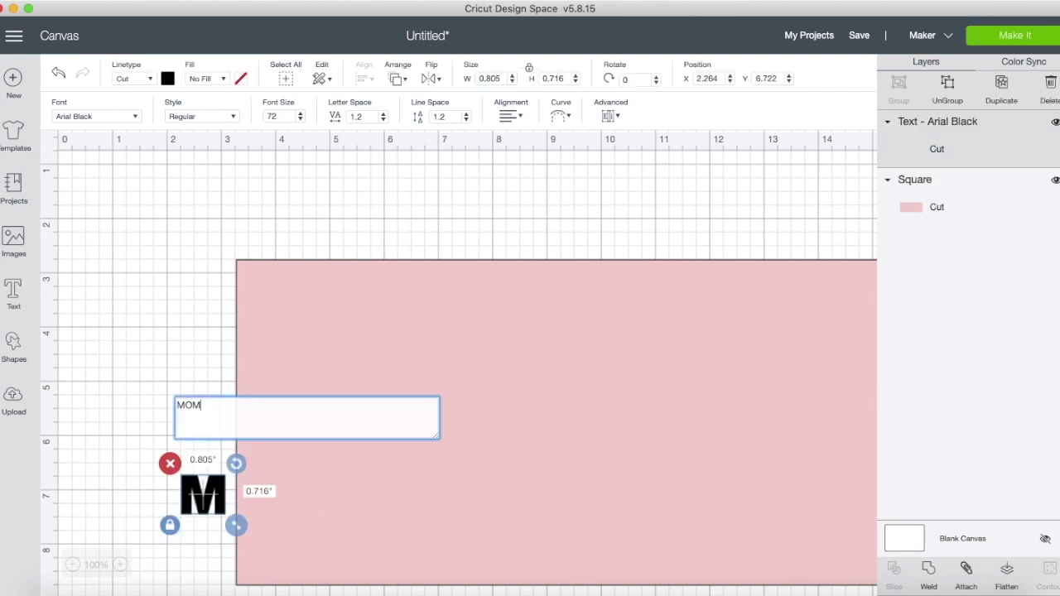
drag(253, 496, 433, 343)
click(132, 116)
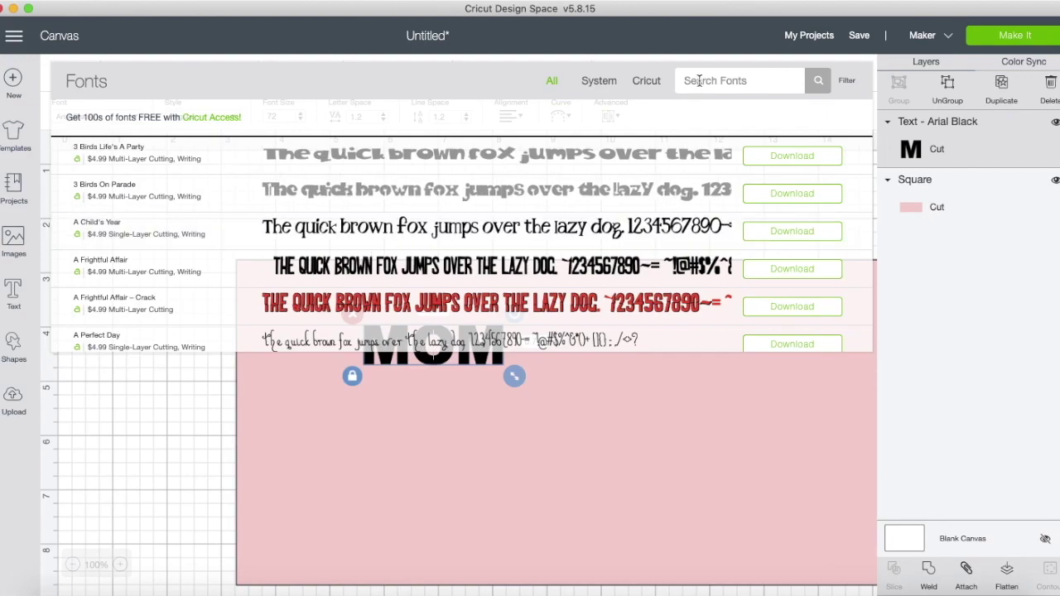
click(596, 81)
scroll(213, 190, down, 5)
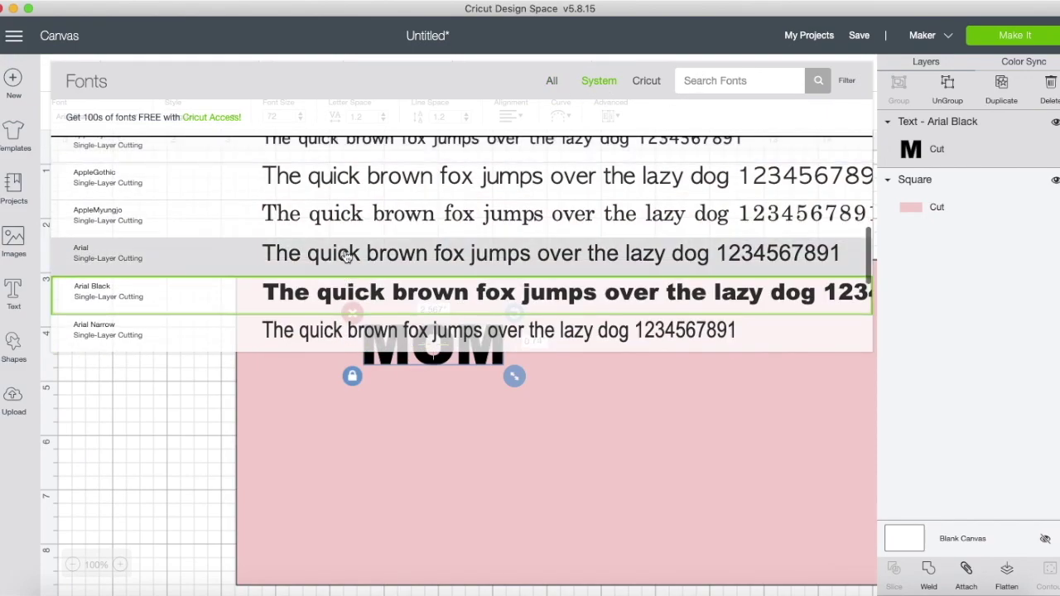
click(328, 257)
- Set the width of the MOM text to 12 inches with its proportions locked
drag(502, 79, 468, 82)
text(1)
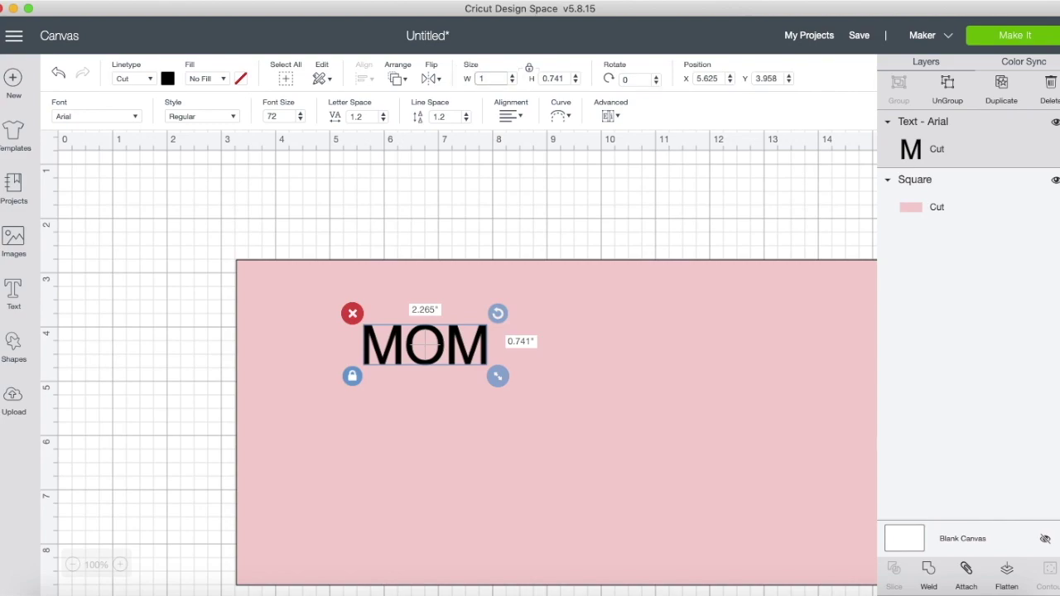
text(2)
key(Return)
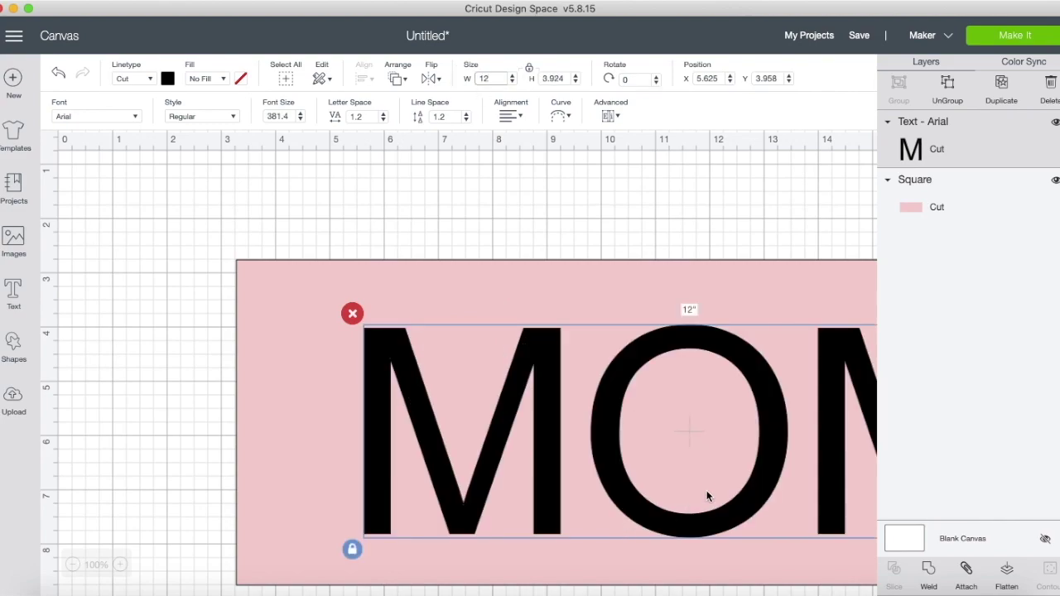
scroll(371, 494, up, 2)
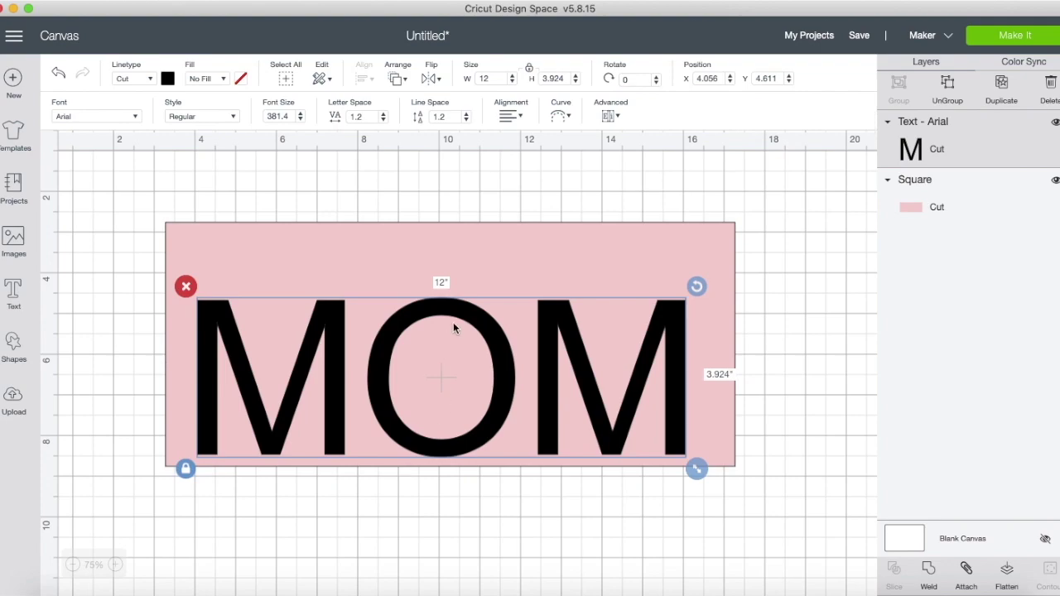
- Center the MOM text on the pink rectangle both horizontally and vertically
click(533, 256)
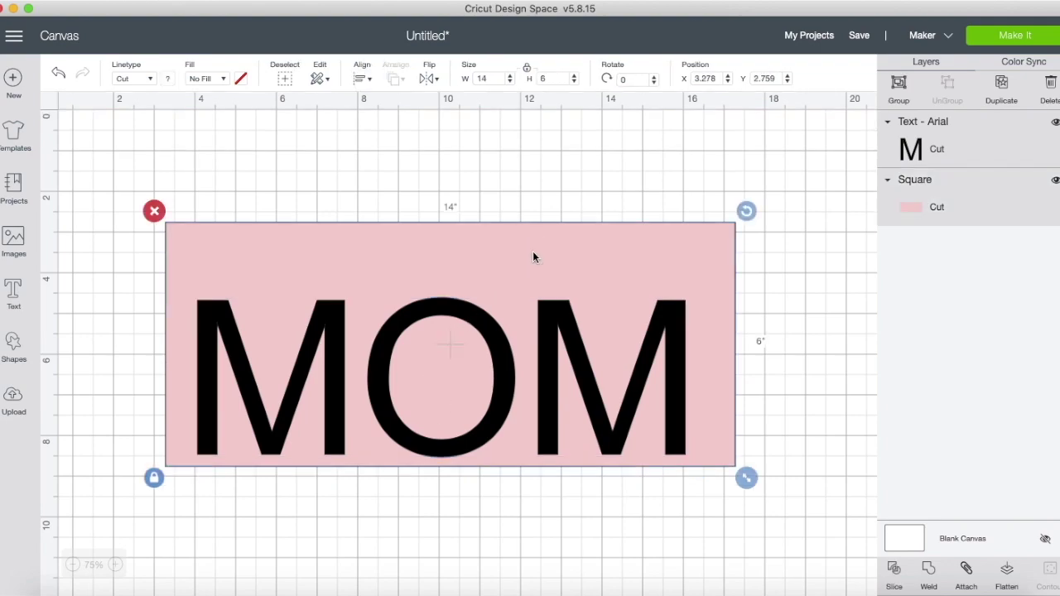
click(370, 81)
click(381, 247)
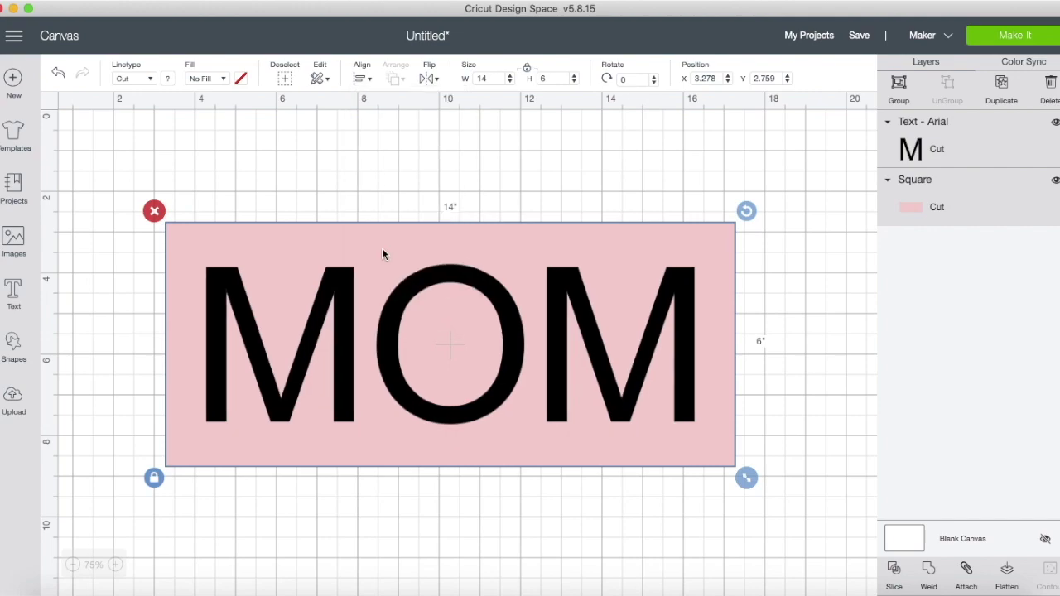
scroll(382, 248, down, 2)
scroll(382, 248, right, 1)
click(179, 421)
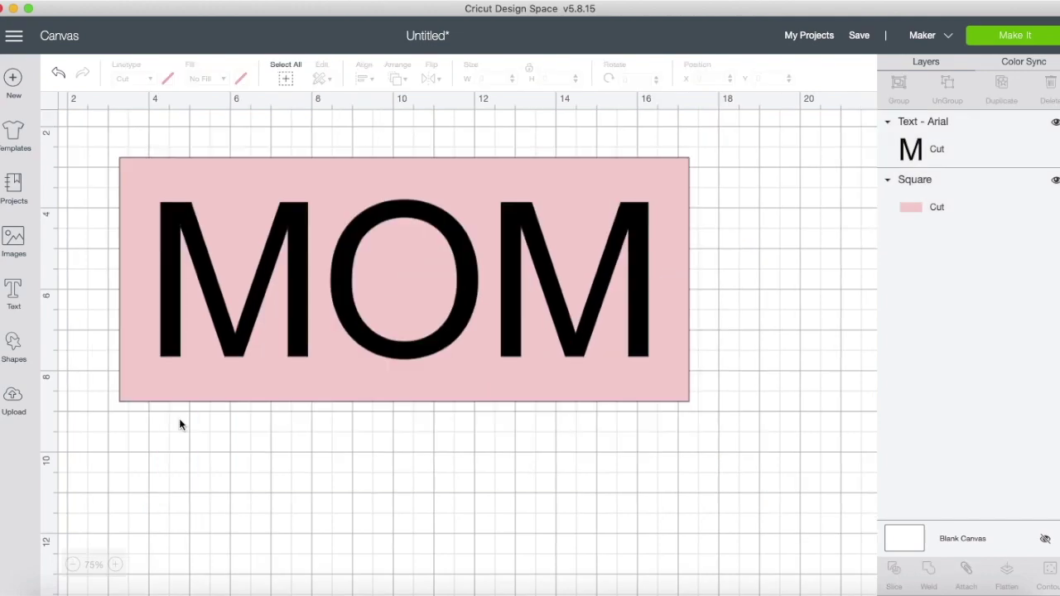
- Start a new text box and search the system fonts for "I LOVE"
click(14, 306)
click(133, 120)
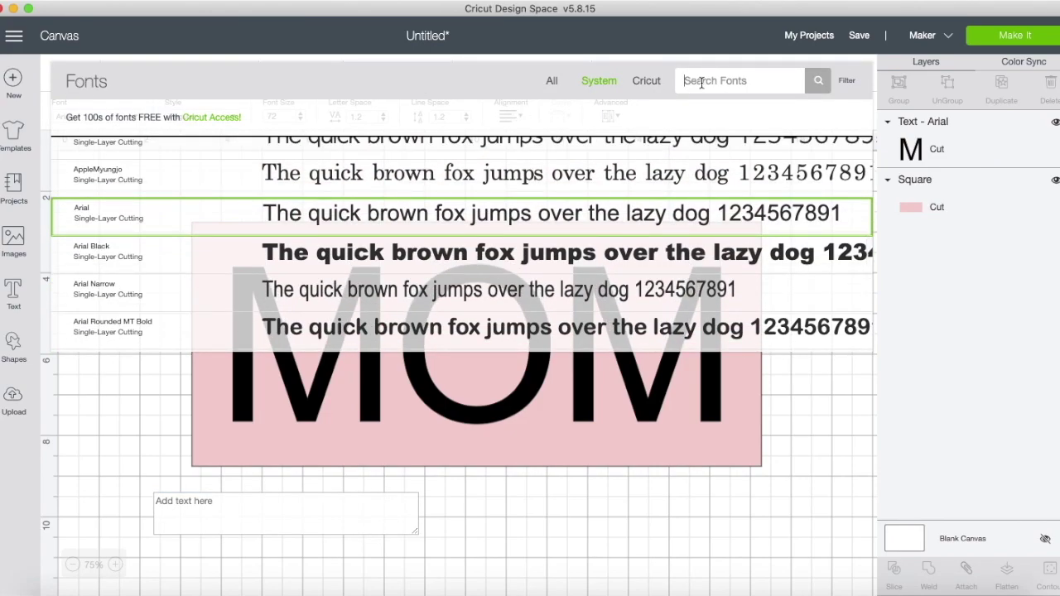
text(I LOVE)
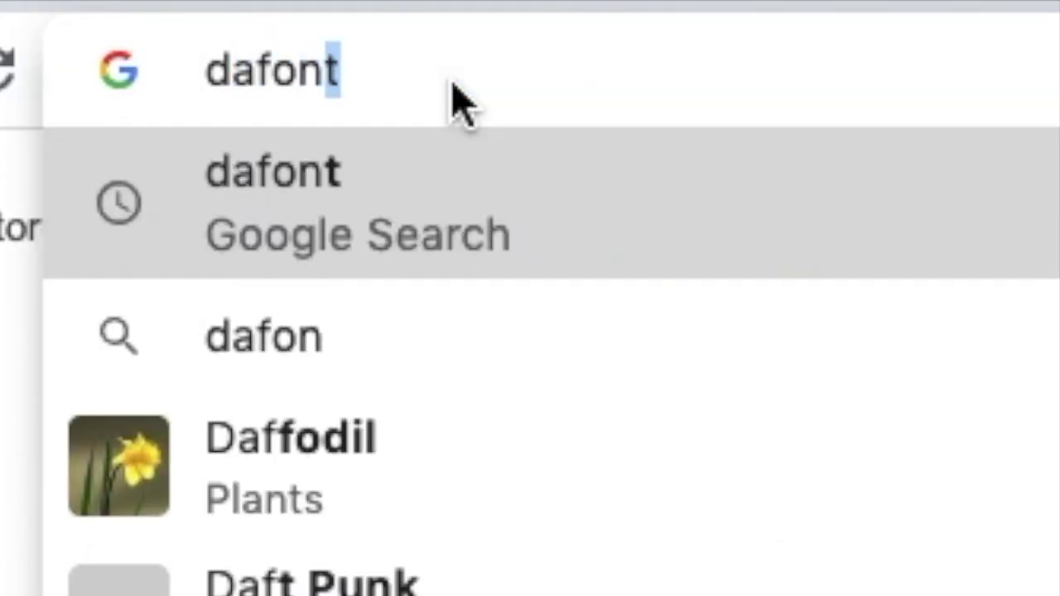
- Switch to the web browser, open dafont.com and browse its recently added and Calligraphy fonts
text(t.com)
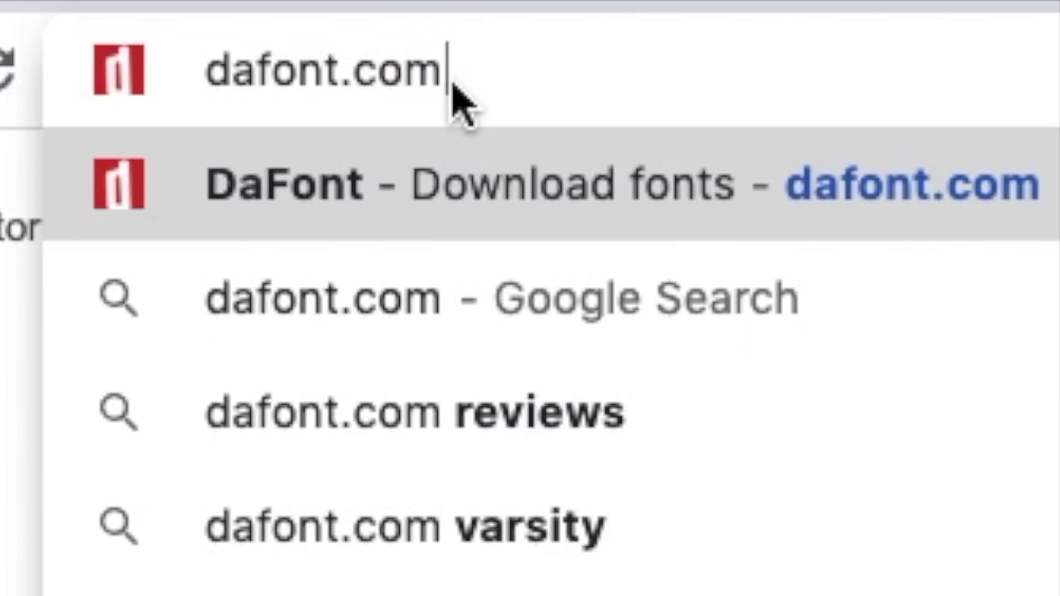
key(Return)
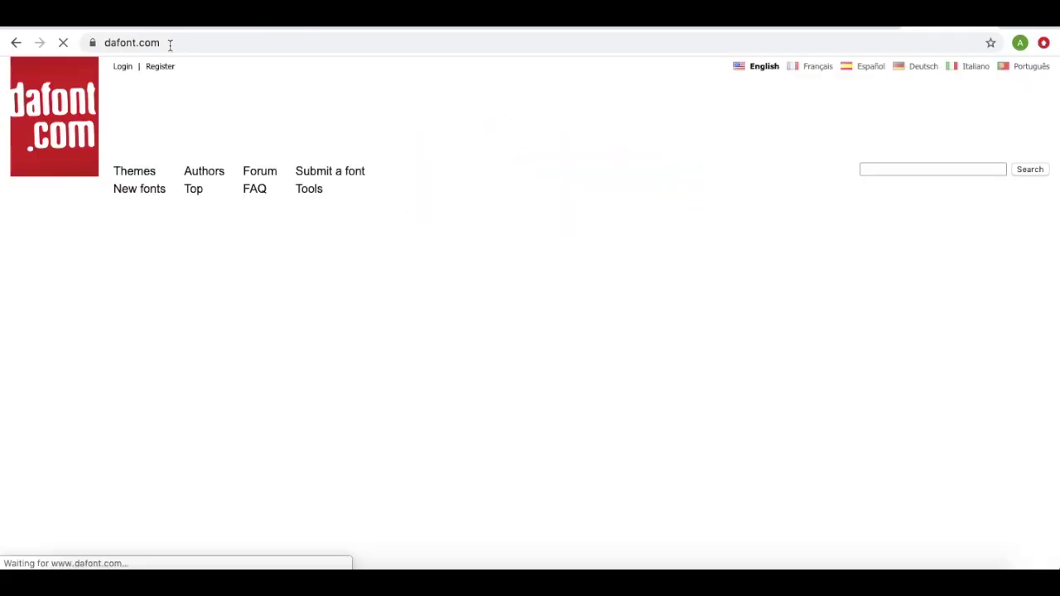
scroll(728, 489, down, 3)
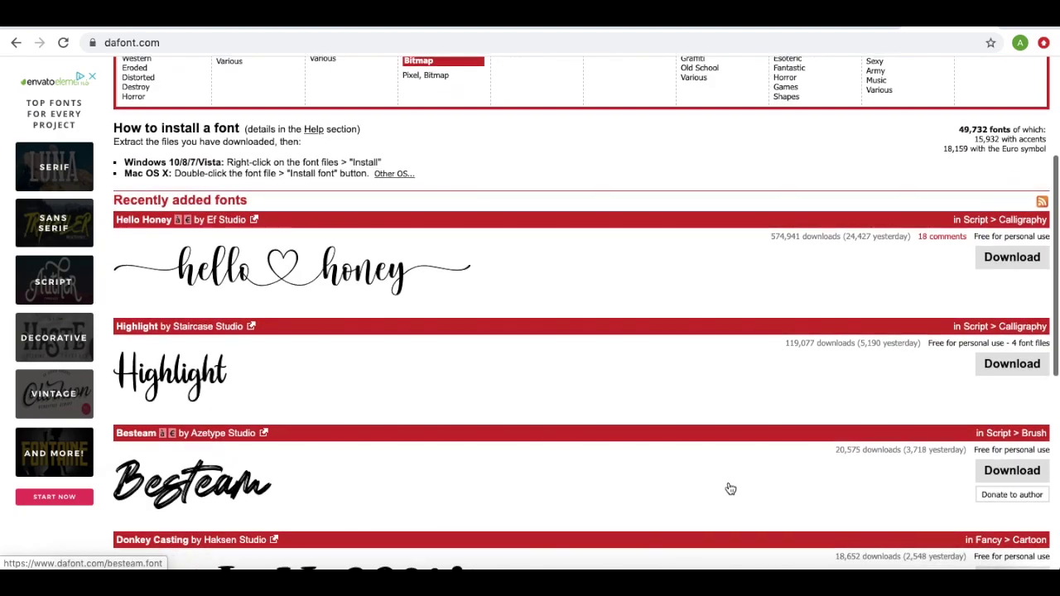
scroll(638, 290, down, 5)
scroll(638, 290, up, 7)
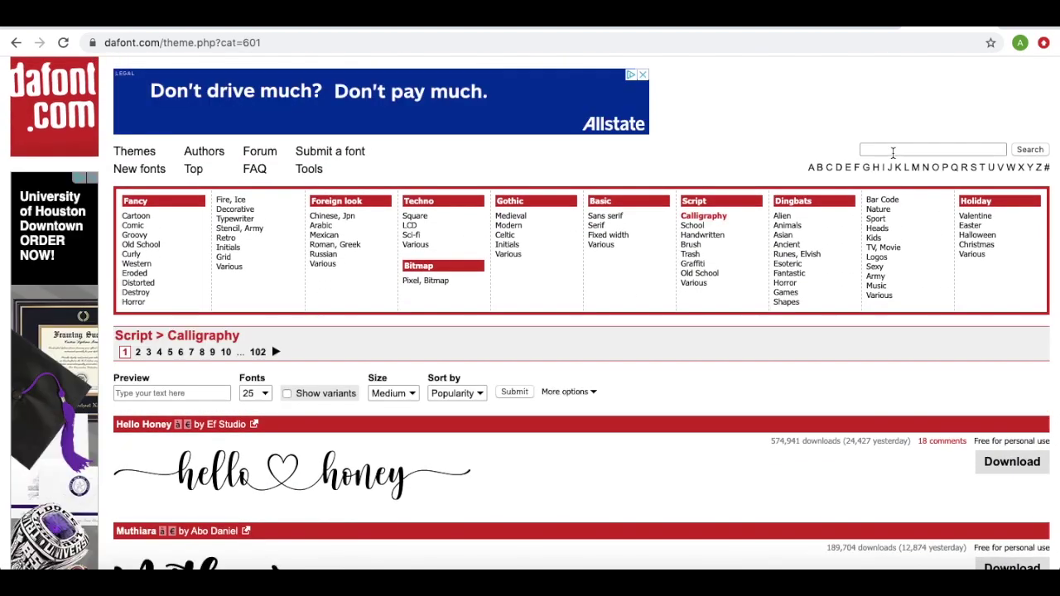
- Search dafont for "i love glitter" and highlight the purchase license line on the Mf I Love Glitter font page
click(894, 149)
text(i lov)
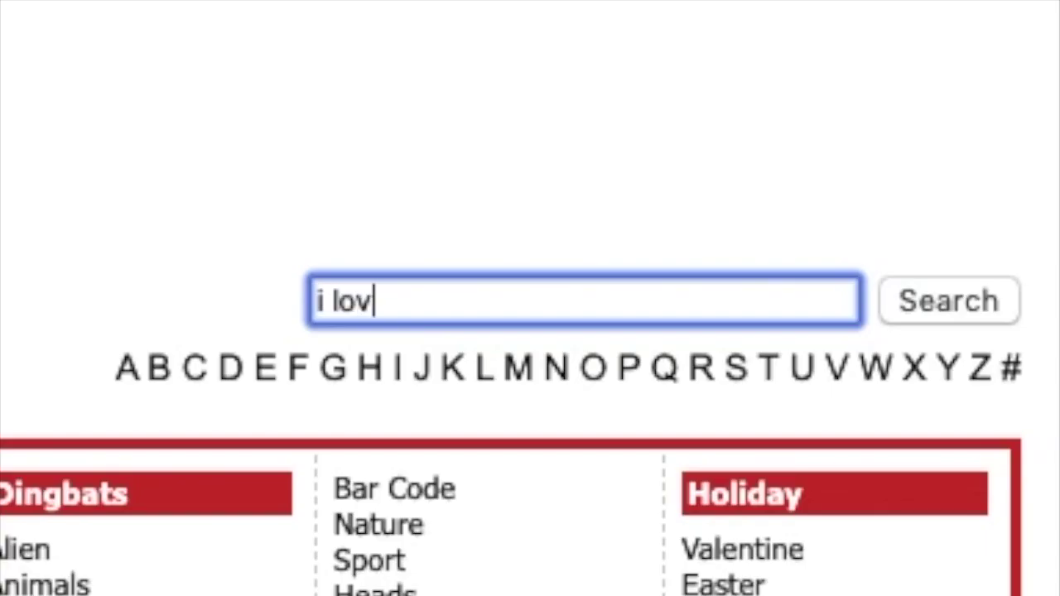
text(e glitter)
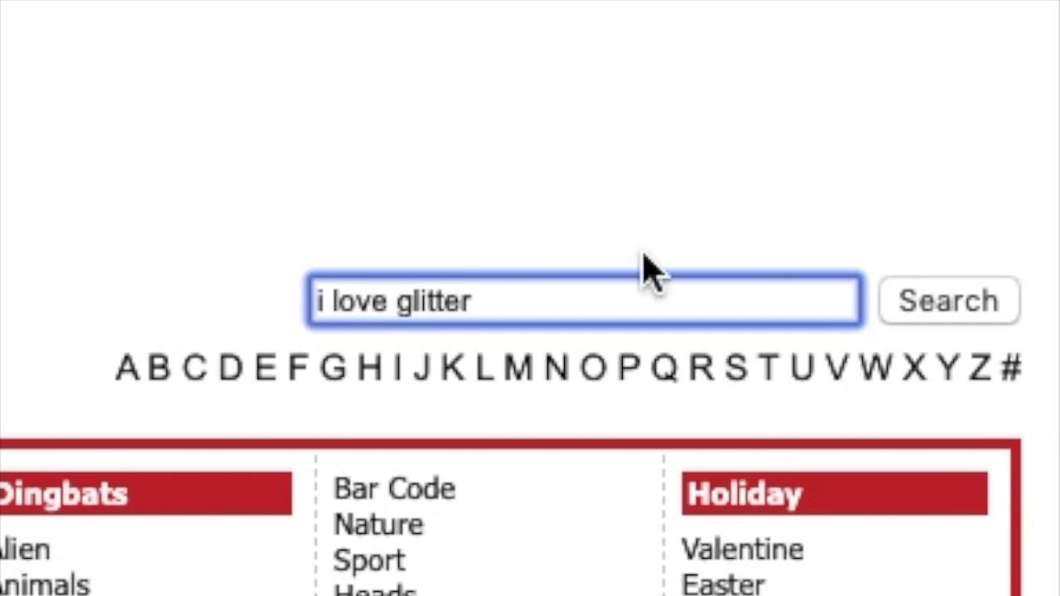
click(951, 301)
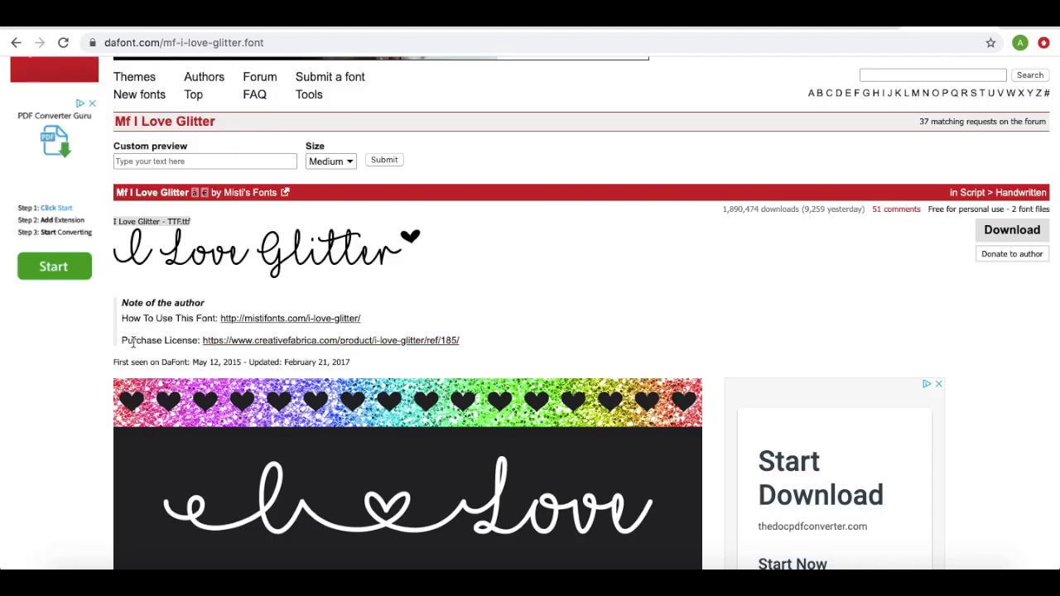
drag(120, 343, 469, 340)
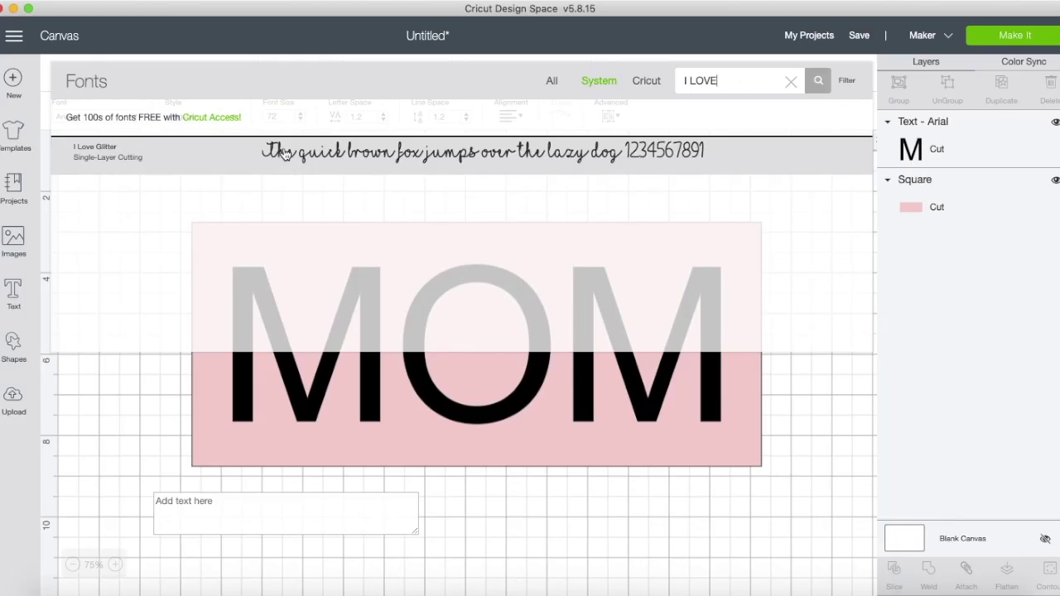
- Return to Cricut Design Space, apply the I Love Glitter font and enter an opening bracket followed by the first name in mixed case
click(283, 154)
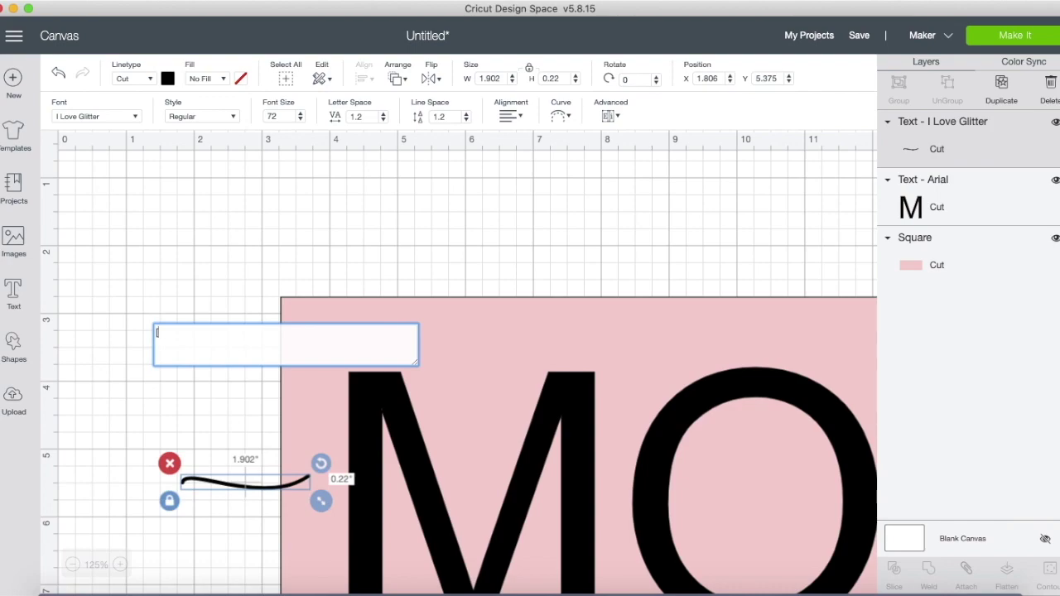
text(BE)
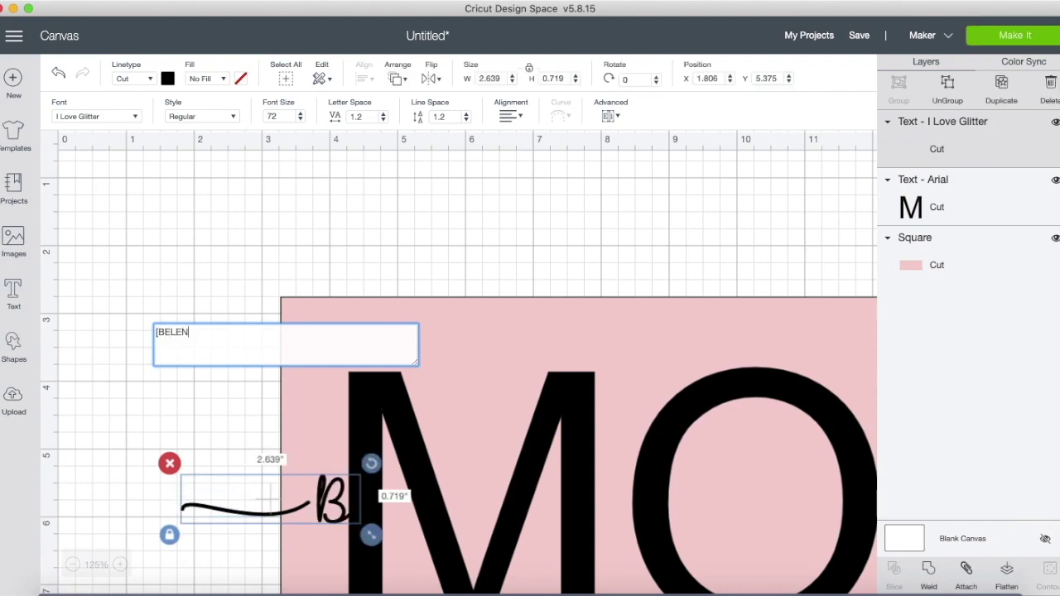
key(BackSpace)
text(elen)
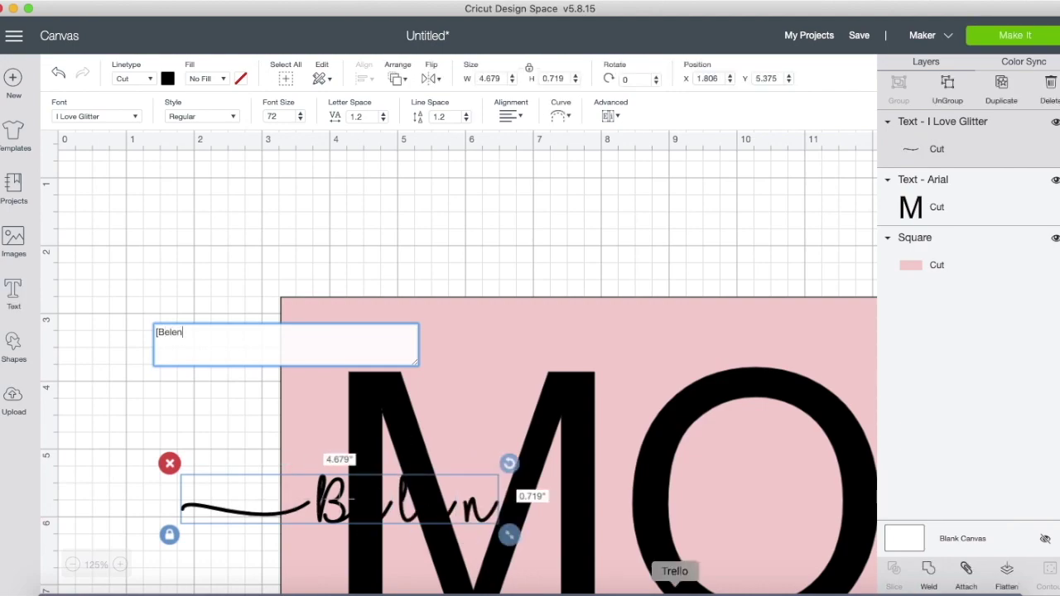
- Move the script name above the pink rectangle and append an underscore as its heart-shaped tail
drag(343, 501, 299, 178)
double_click(300, 178)
text(_)
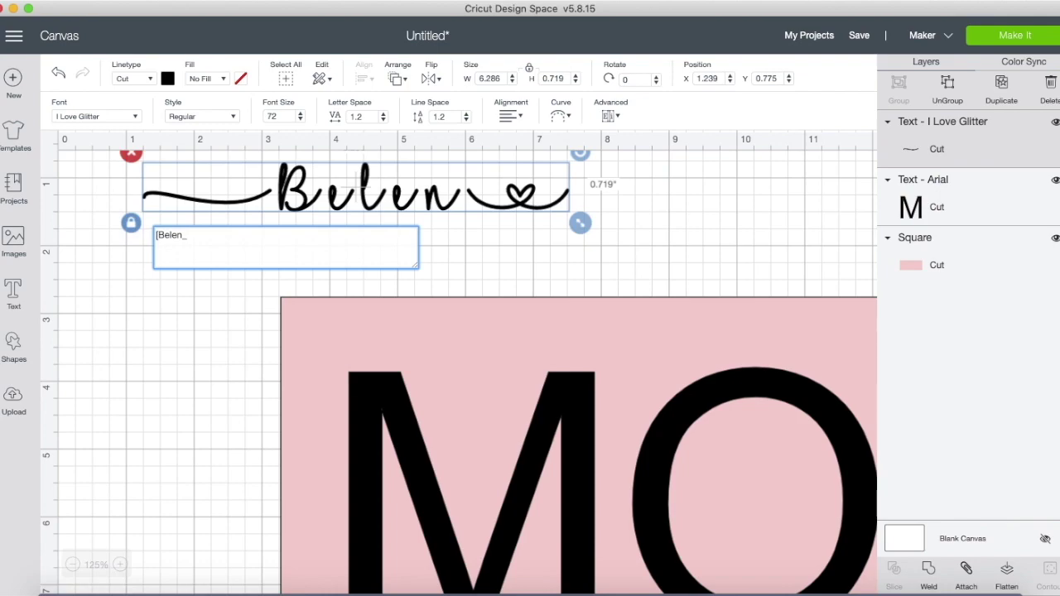
- Append the second and third names to the script line, separated by an underscore heart, and end it with a tail swash
text(Acenet)
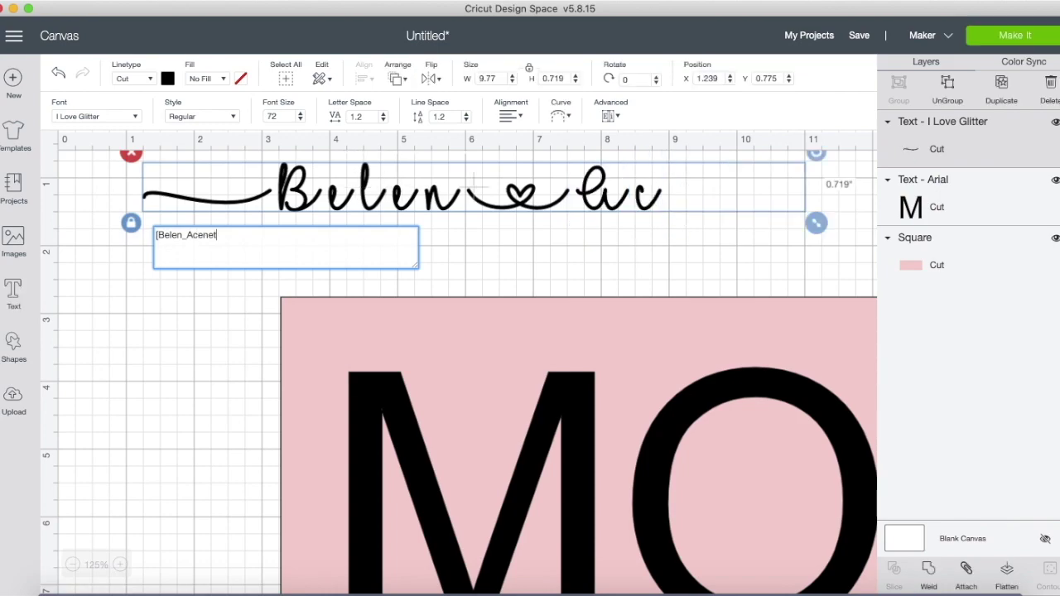
text(_)
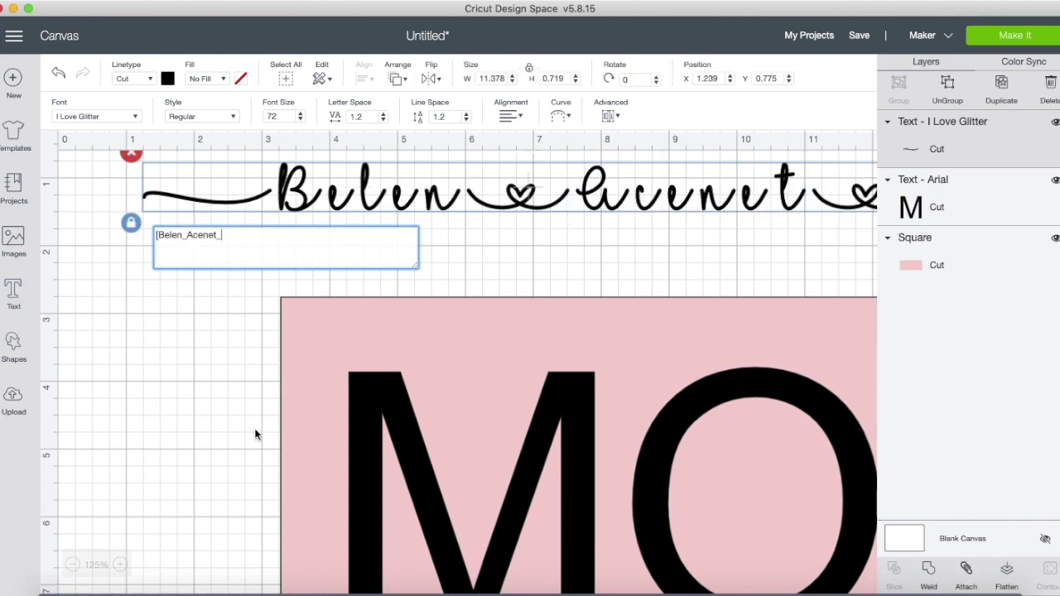
scroll(210, 479, right, 5)
text(Aidee)
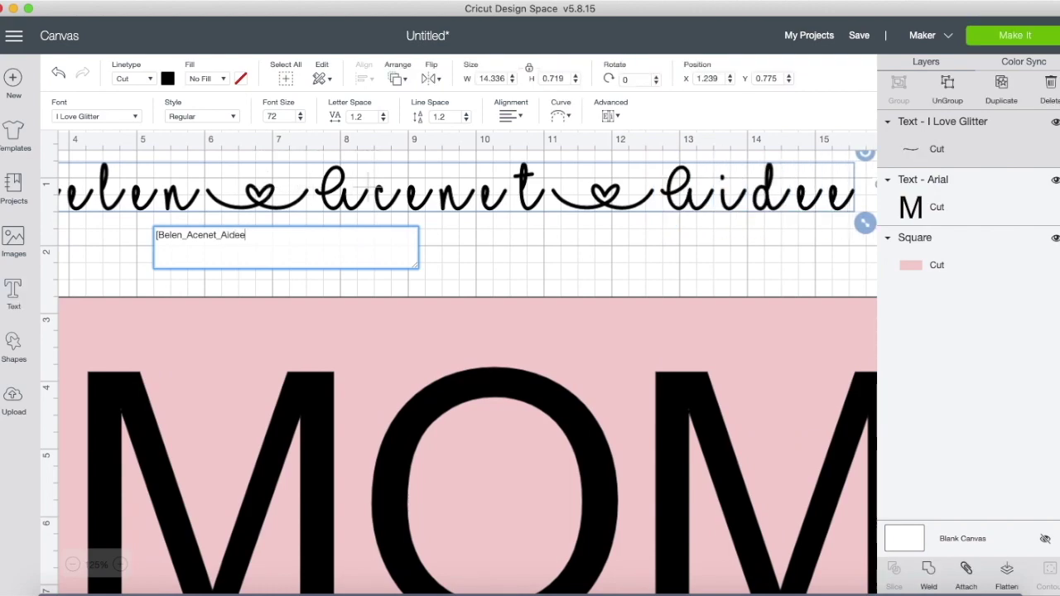
scroll(467, 363, right, 2)
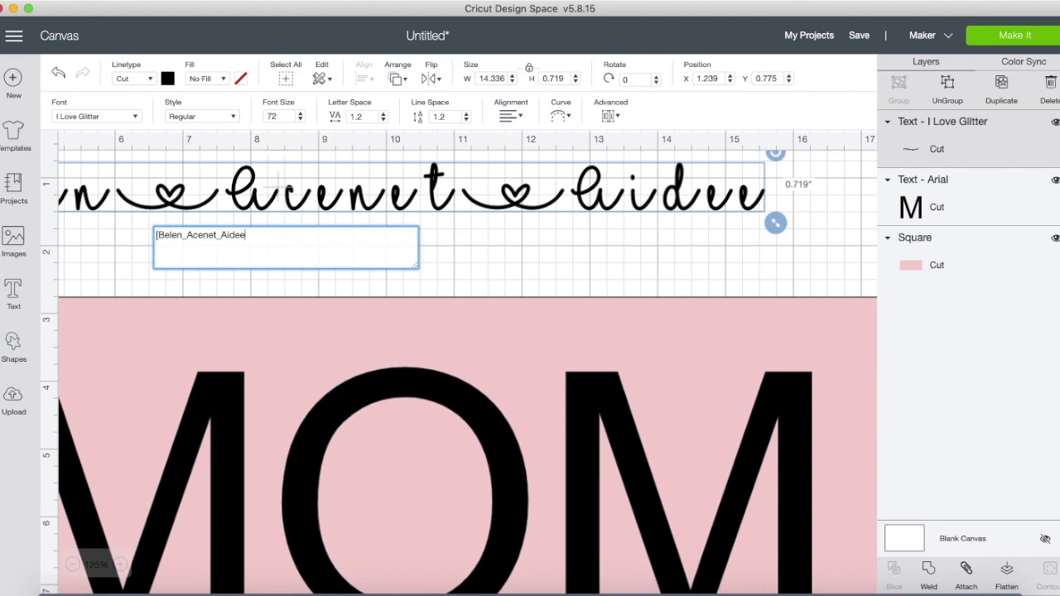
key(super+minus)
key(super+minus)
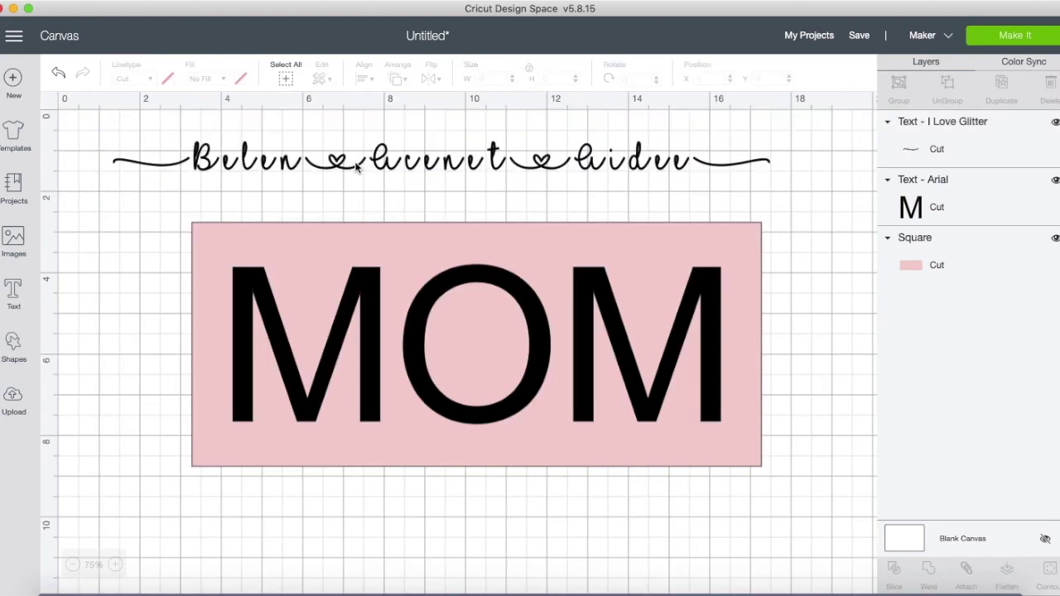
- Move the script names line down to just above the pink rectangle and set its letter spacing to -0.1
click(348, 178)
drag(348, 178, 354, 196)
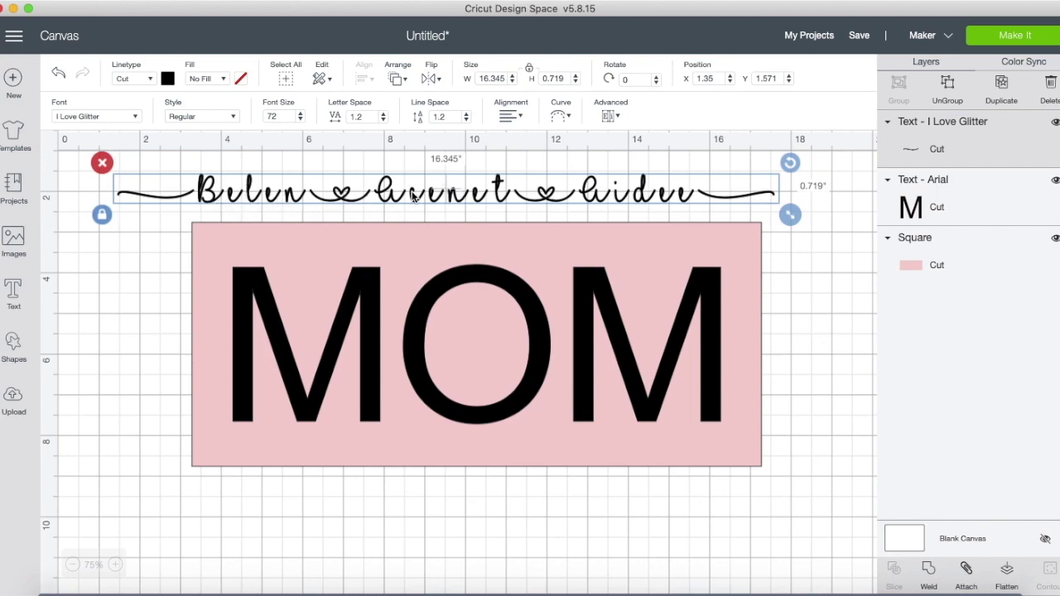
click(374, 189)
click(380, 192)
click(383, 121)
click(384, 121)
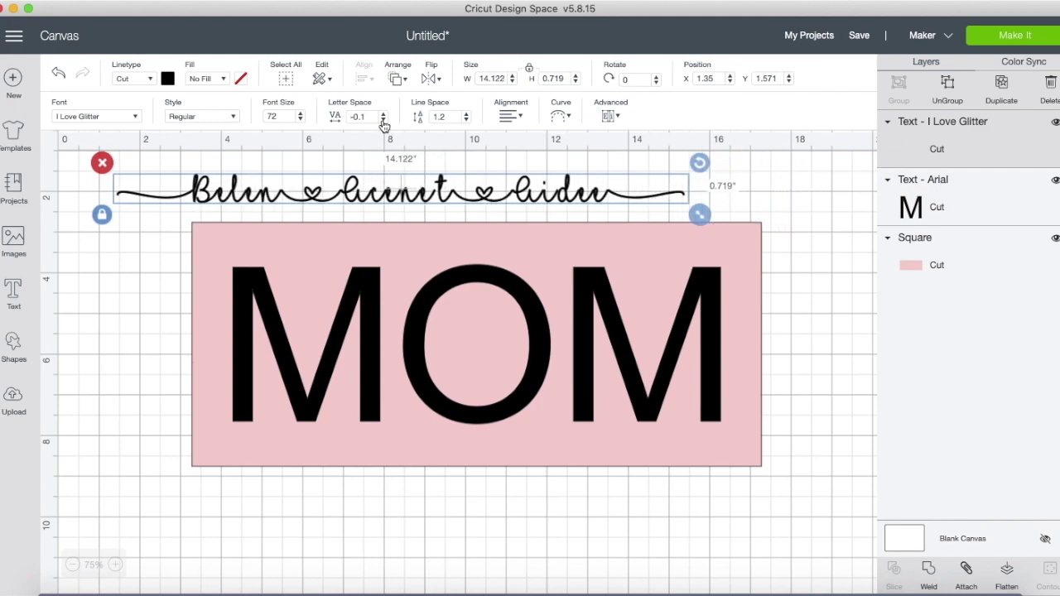
click(375, 214)
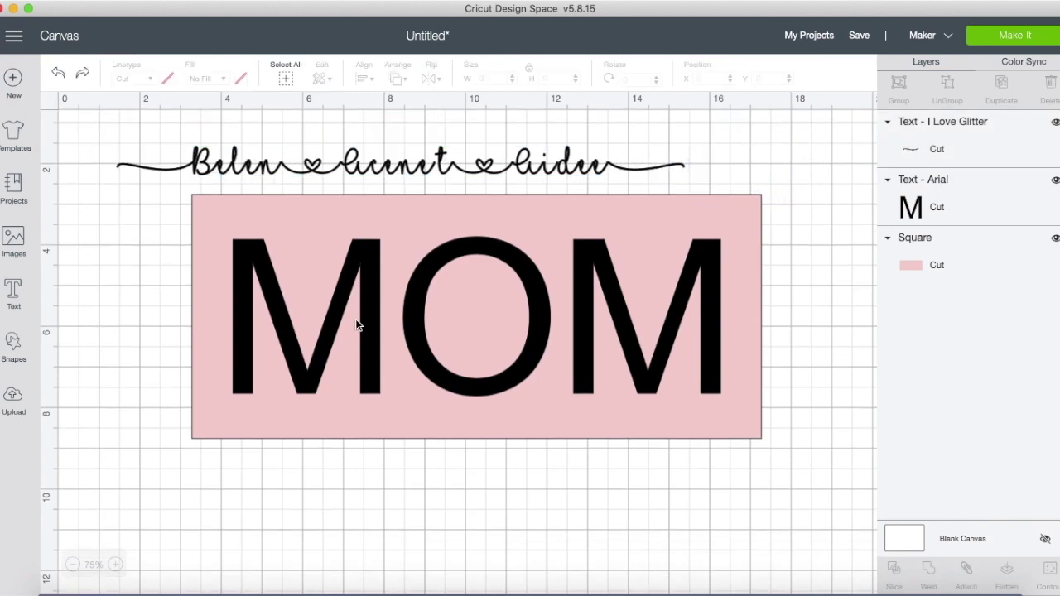
- Move the MOM text below the pink rectangle and centre the script names on the rectangle, resized to about 13.1 inches wide
click(367, 265)
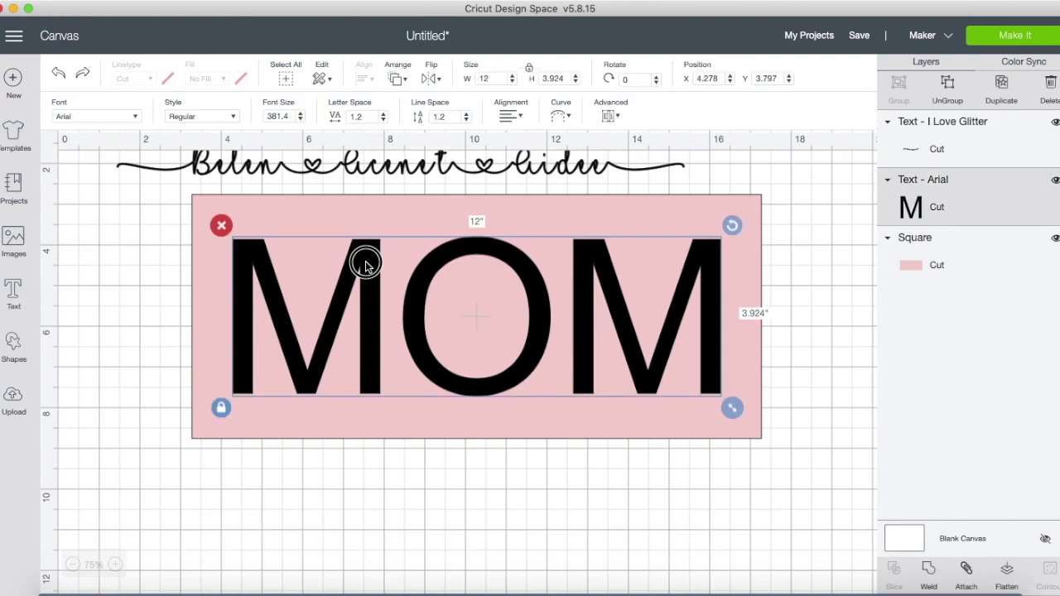
drag(366, 265, 364, 498)
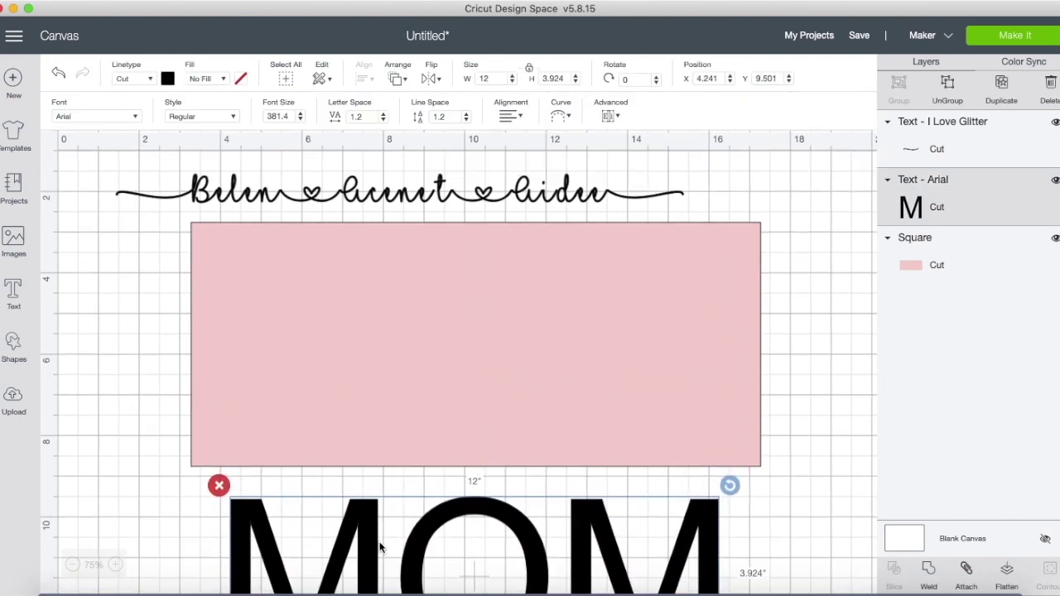
click(346, 190)
drag(367, 205, 443, 381)
drag(775, 393, 732, 389)
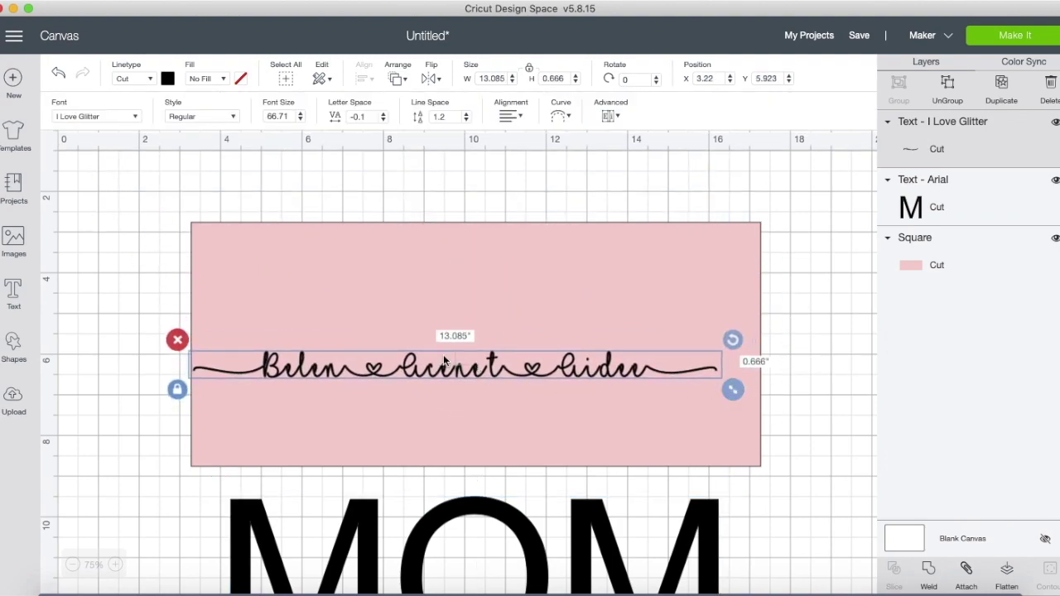
drag(449, 370, 473, 351)
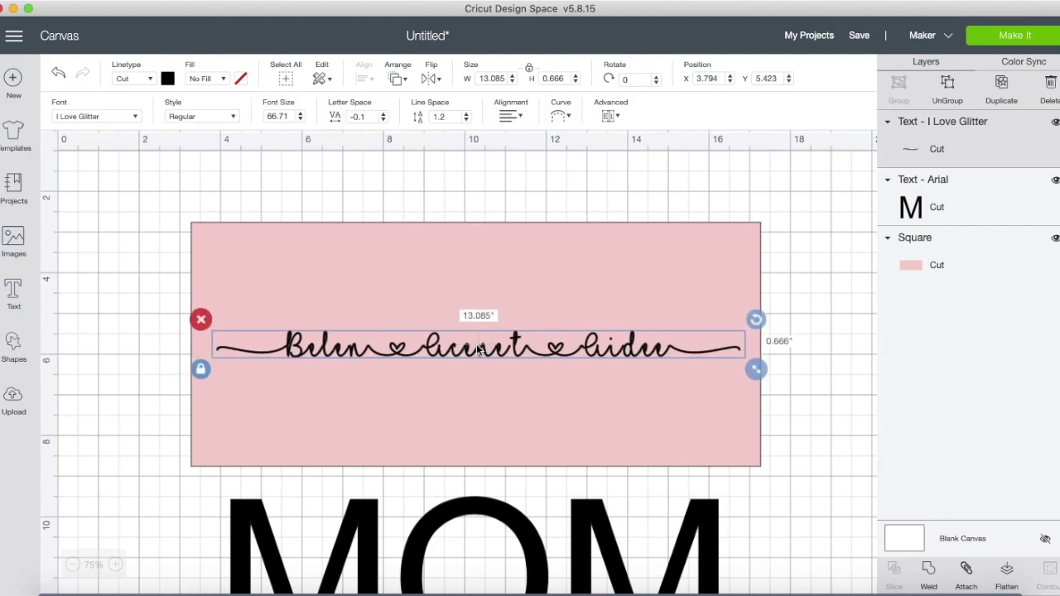
- Deselect everything and capture a screenshot of the script names with only the pink background around them
click(172, 435)
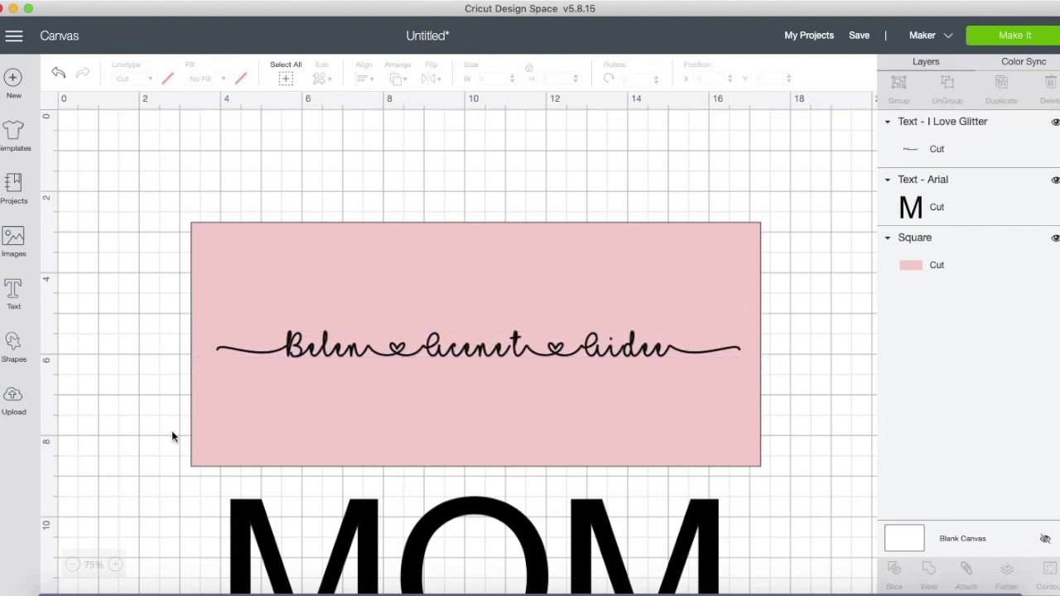
key(shift+super+4)
drag(200, 262, 752, 418)
- Move the script names above the pink rectangle and centre the MOM text back on the rectangle
drag(438, 354, 441, 171)
drag(426, 537, 434, 307)
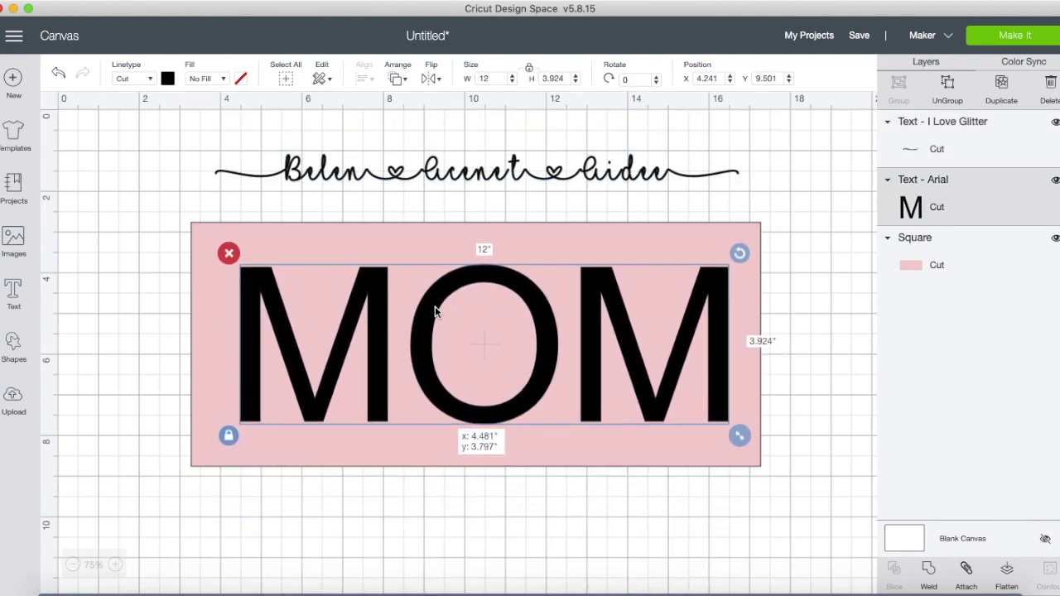
click(428, 239)
click(364, 77)
click(404, 246)
click(442, 553)
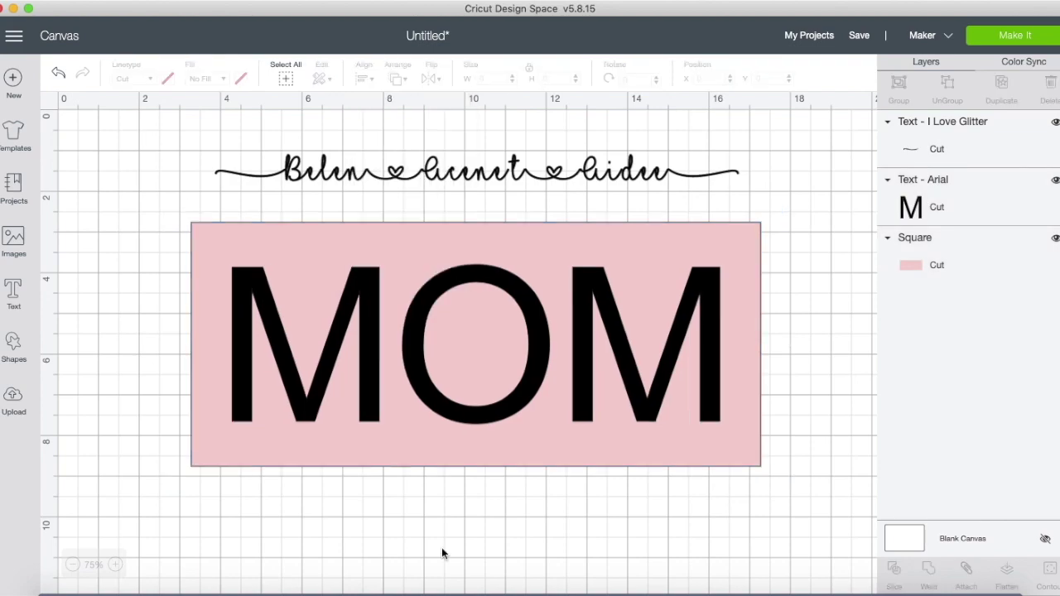
- Start an image upload and open the file "Screen Shot 2020-05-05 at 9.00.00 PM"
click(13, 396)
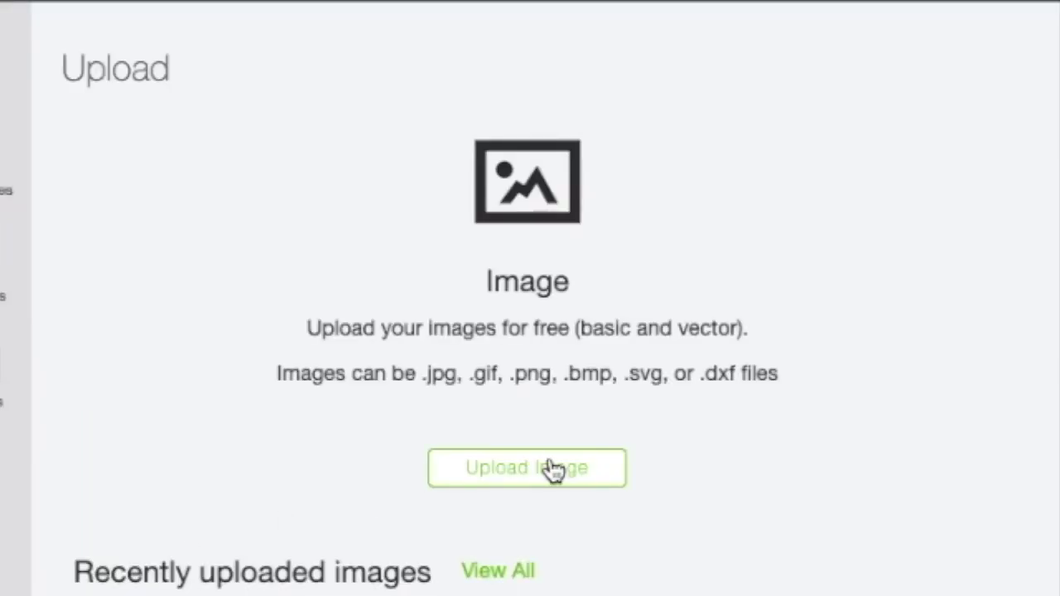
click(568, 468)
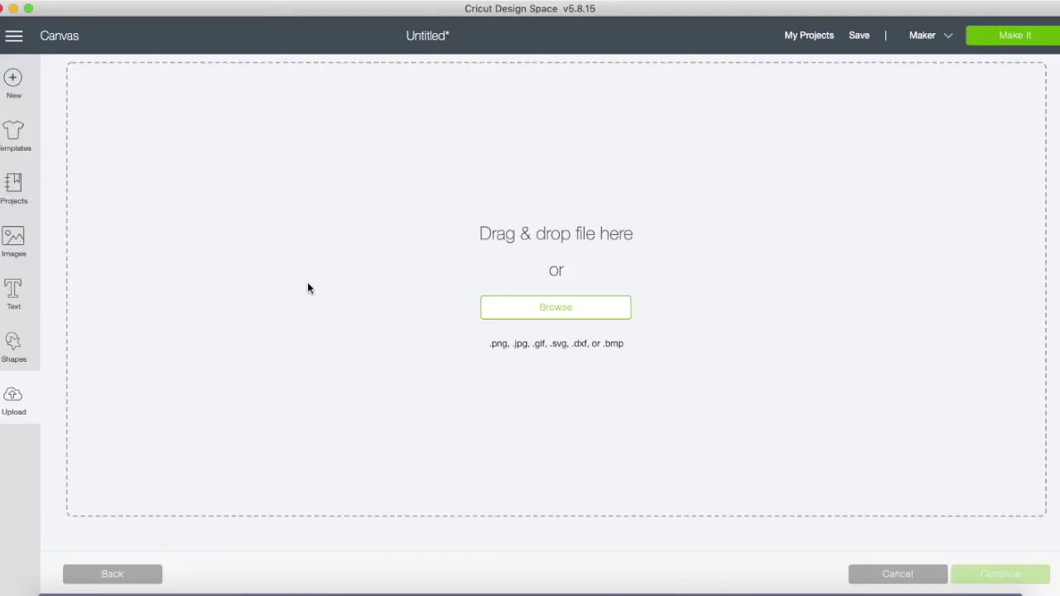
click(564, 316)
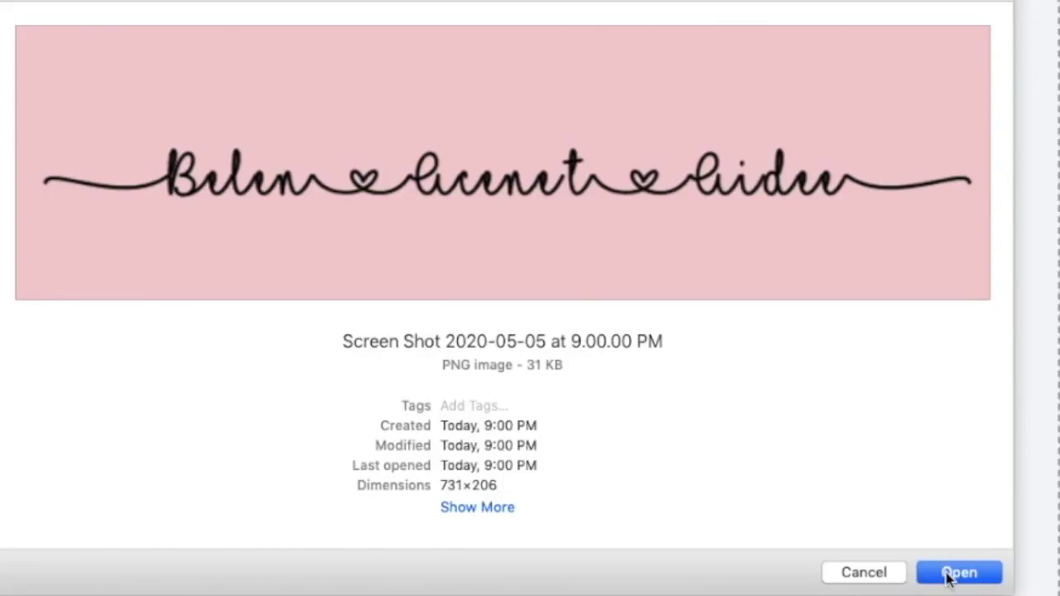
click(947, 578)
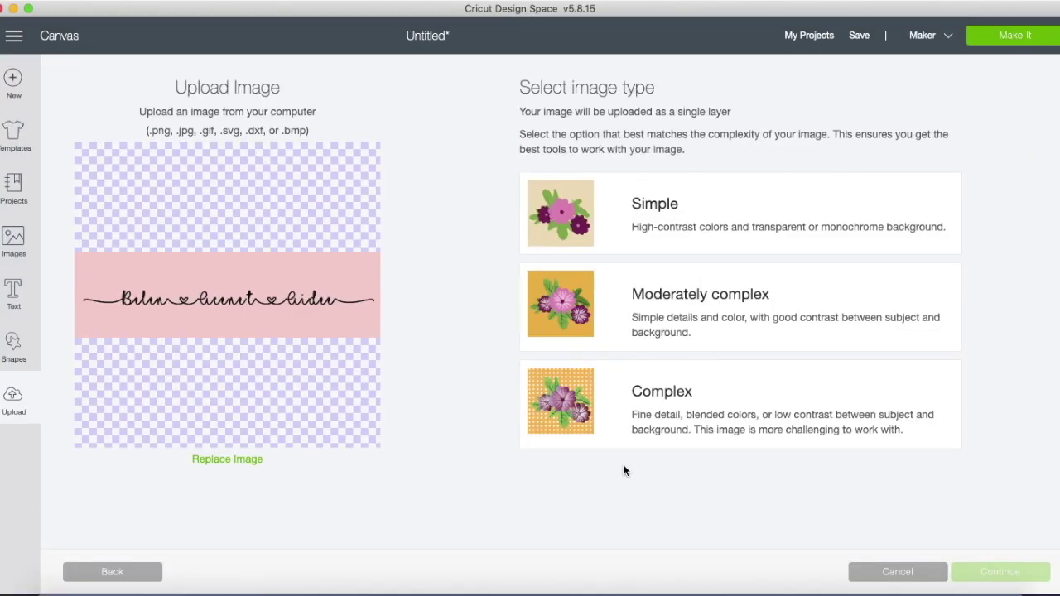
- Set the image type to Simple and erase the pink background around the names, keeping the pink inside the letter loops
click(679, 212)
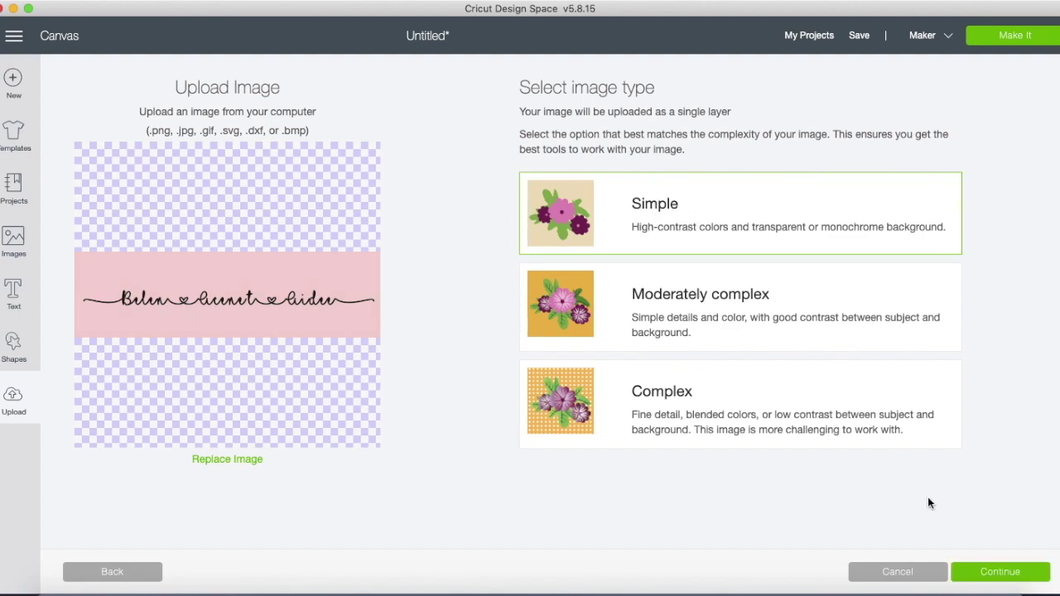
click(985, 579)
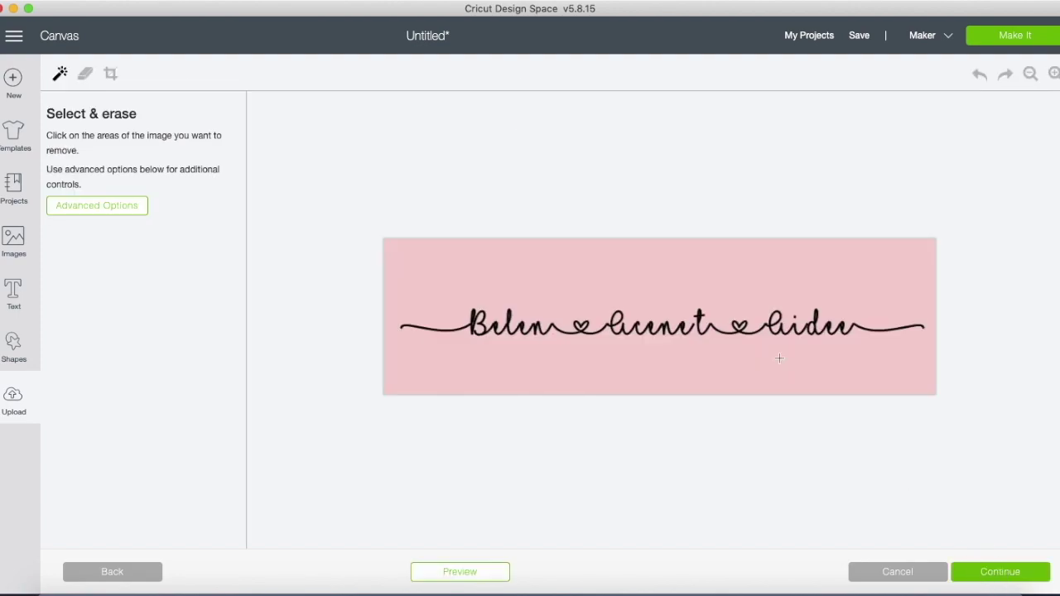
click(621, 264)
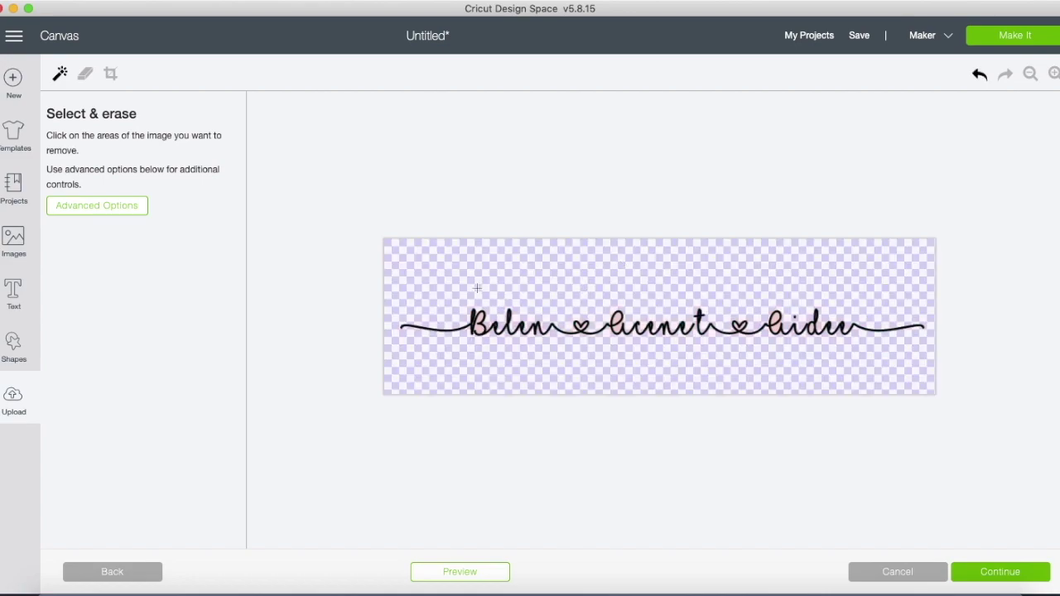
click(986, 576)
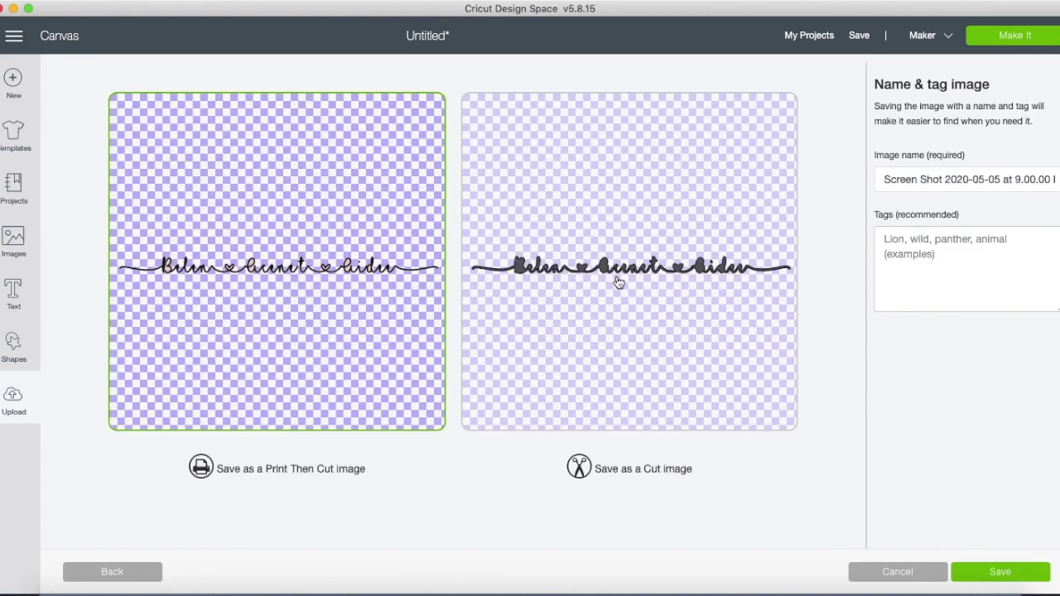
- Save the upload as a Cut image named "Sisters Names" and place it on the canvas
click(618, 283)
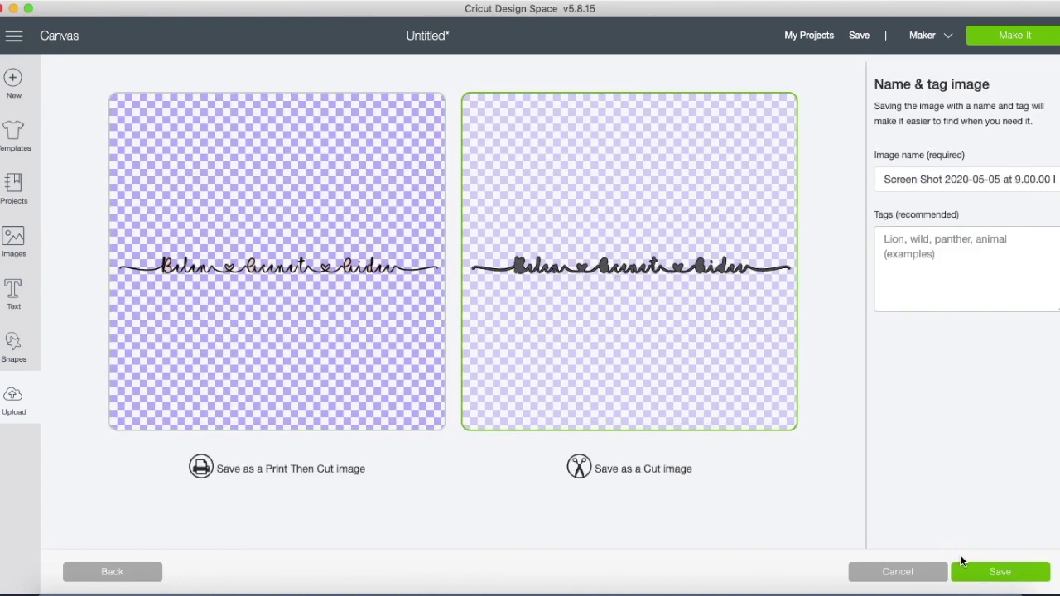
drag(880, 185, 854, 172)
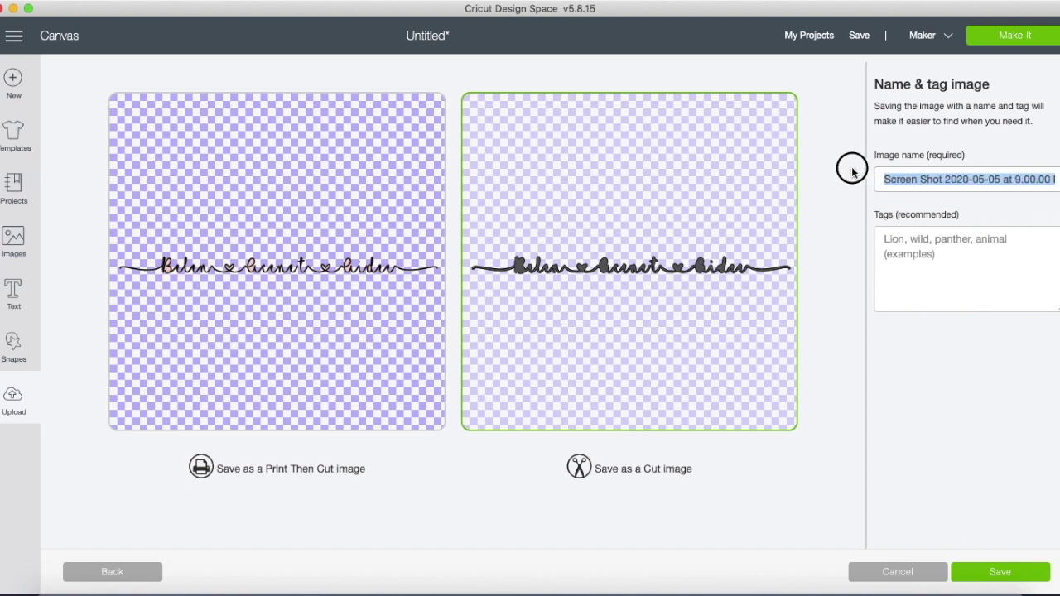
text(Sisters Names)
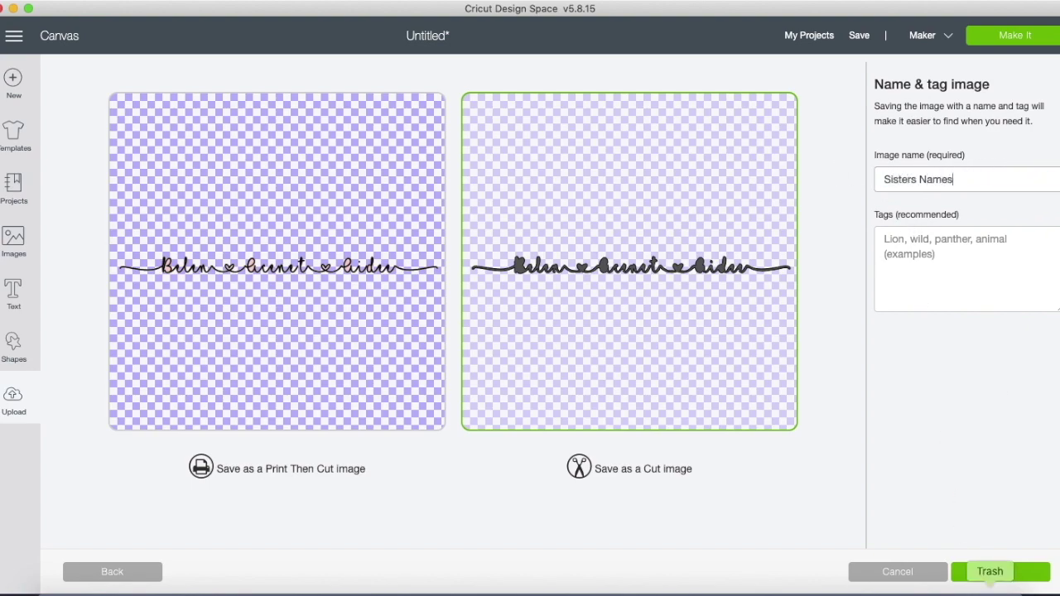
click(1012, 571)
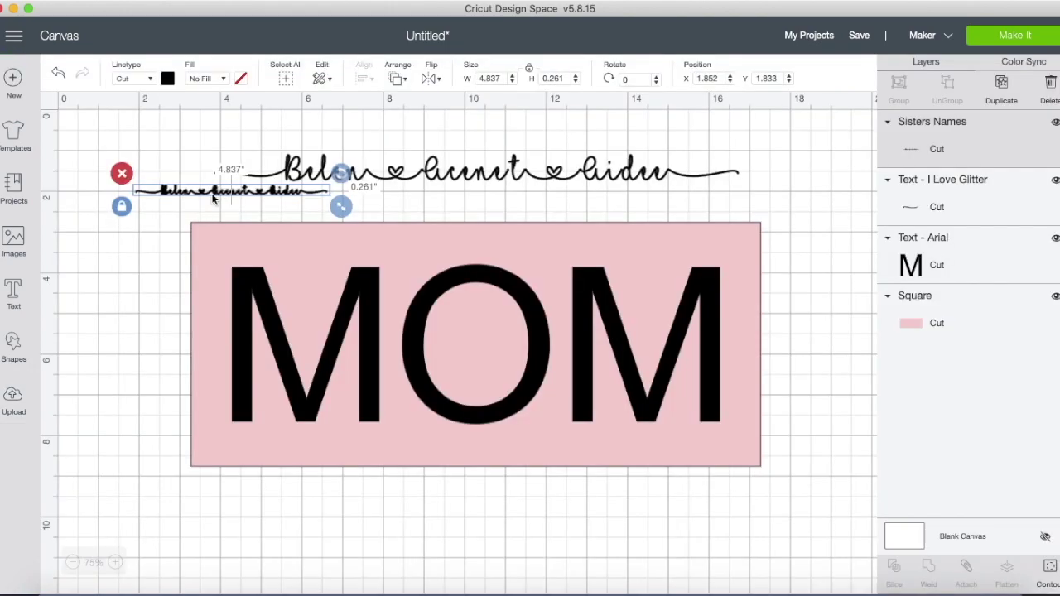
- Move the Sisters Names image below the pink rectangle and enlarge it to about 14.2 inches wide
drag(216, 192, 408, 522)
scroll(408, 522, down, 3)
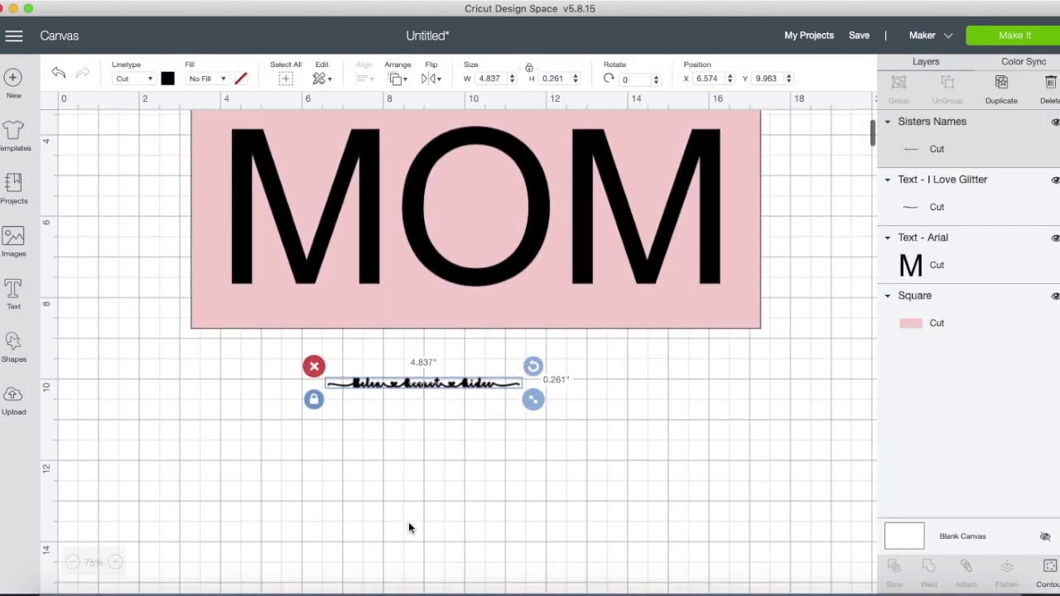
drag(534, 400, 850, 576)
drag(575, 386, 446, 390)
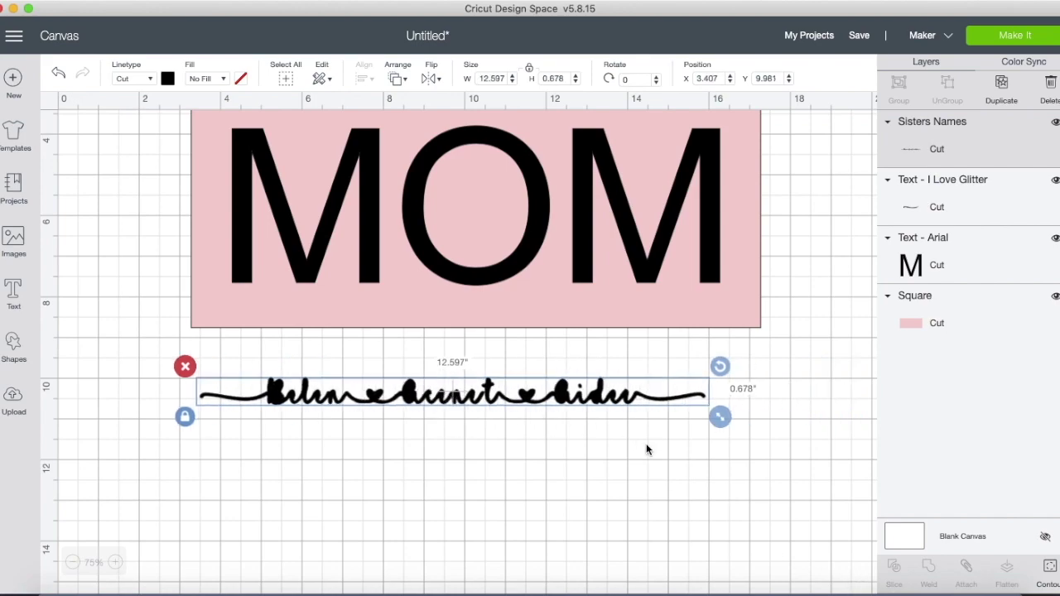
drag(720, 424, 784, 453)
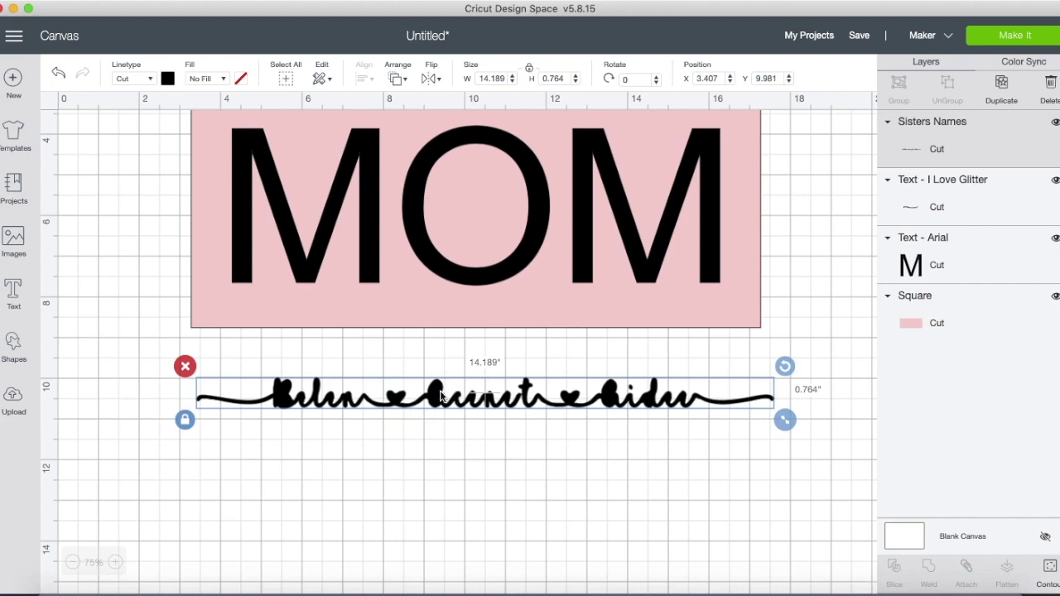
- Recolour the Sisters Names image to the rectangle's pink and place it across the middle of the MOM text
click(167, 78)
click(183, 131)
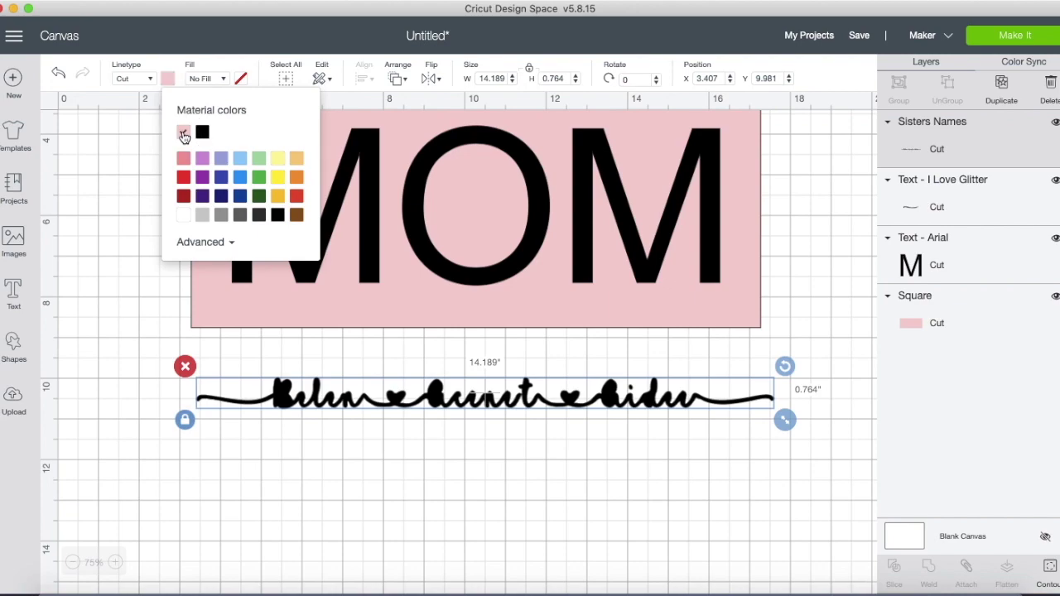
click(499, 401)
drag(485, 399, 480, 203)
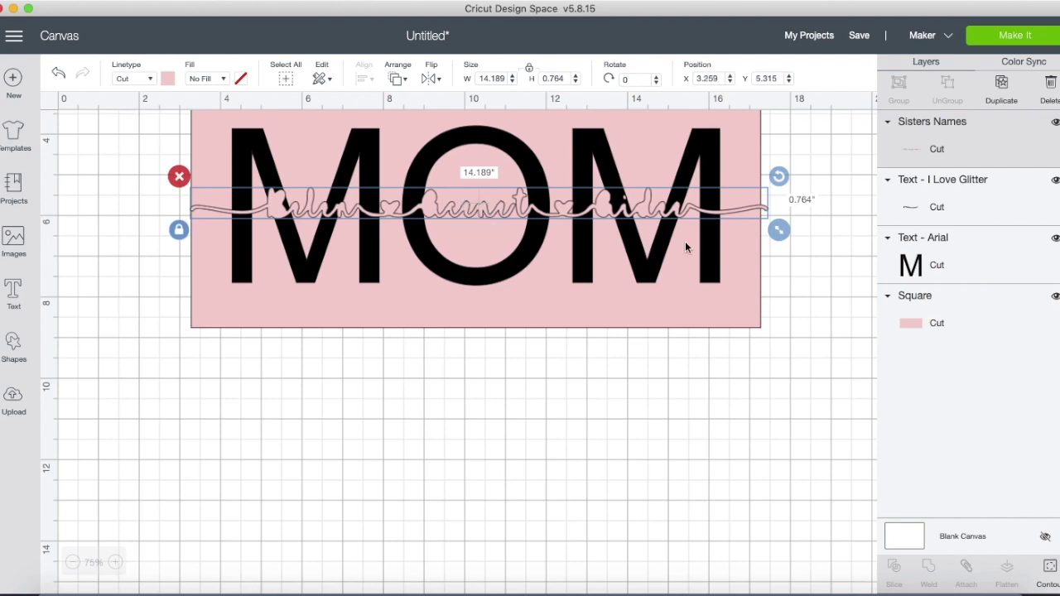
- Shrink the Sisters Names image to about 13.4 inches wide and centre it across the MOM letters
drag(778, 235, 747, 229)
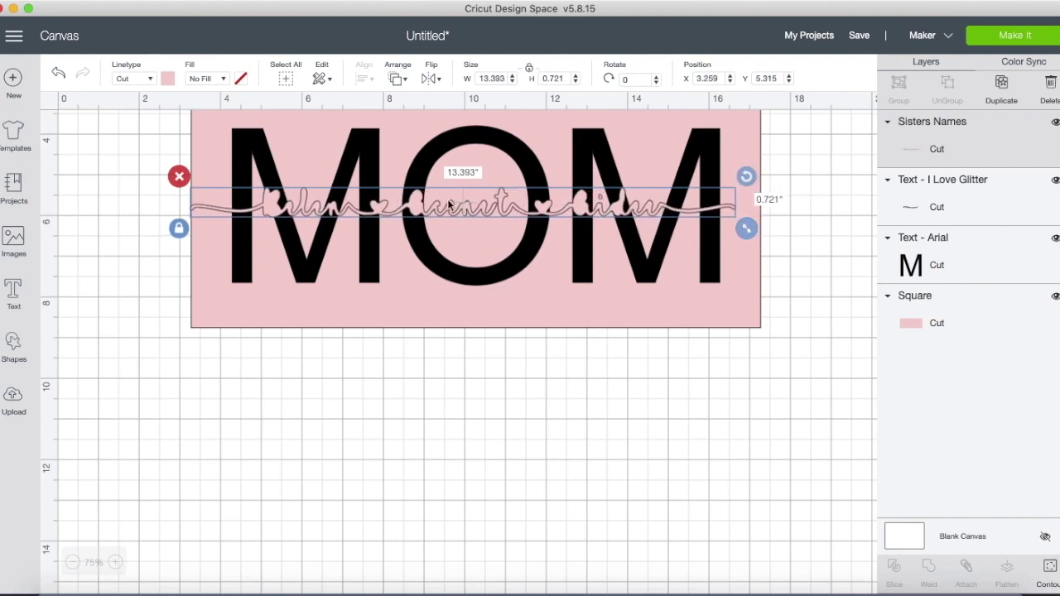
mouse_move(465, 207)
mouse_down()
mouse_move(484, 197)
mouse_move(478, 205)
mouse_up()
scroll(435, 289, up, 3)
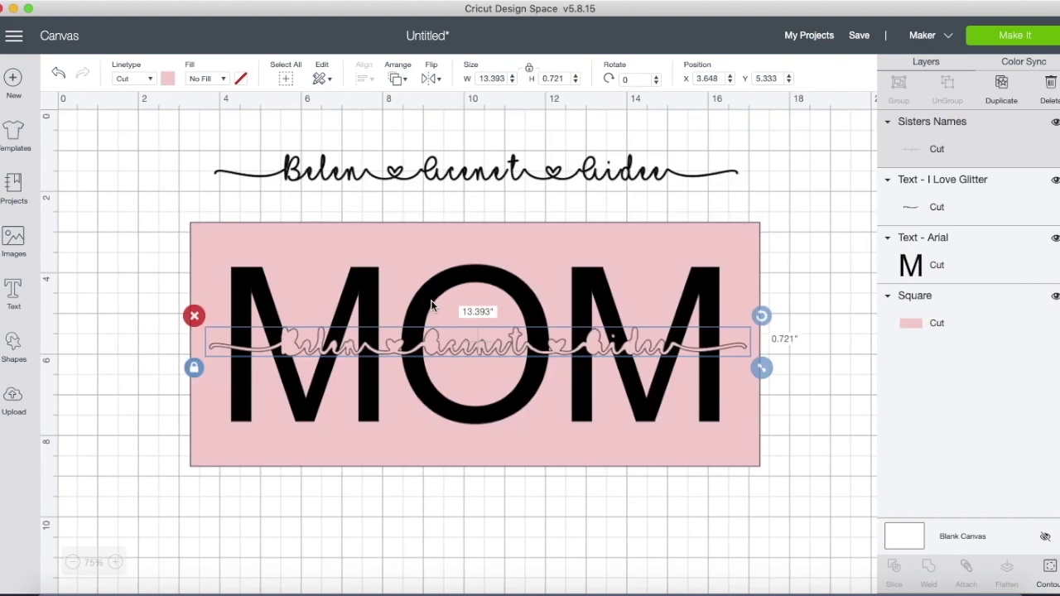
- Centre the Sisters Names image and the MOM text on each other both horizontally and vertically
shift+click(431, 304)
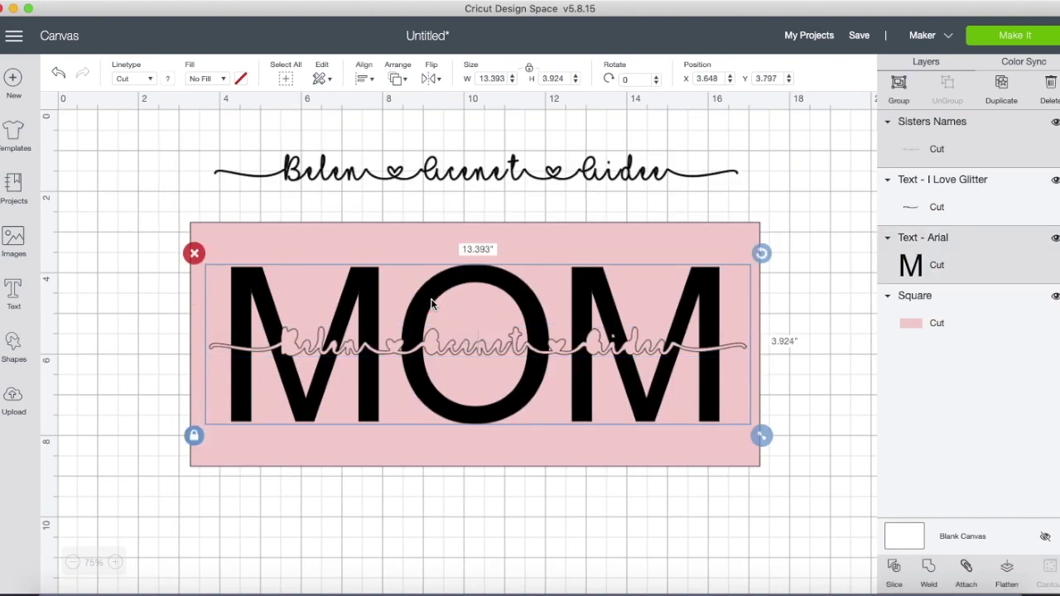
click(374, 78)
click(390, 248)
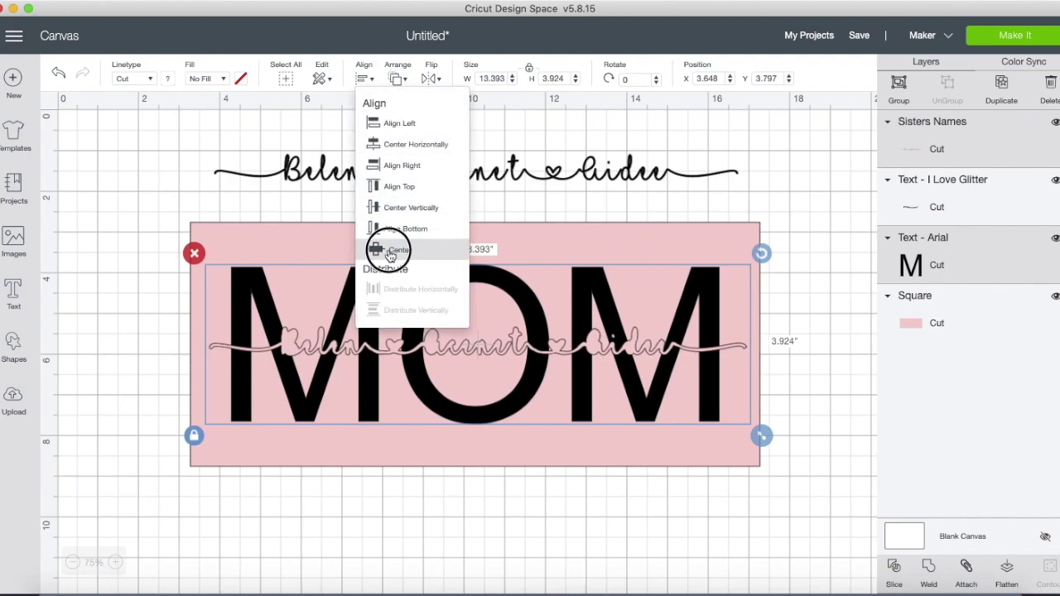
click(533, 568)
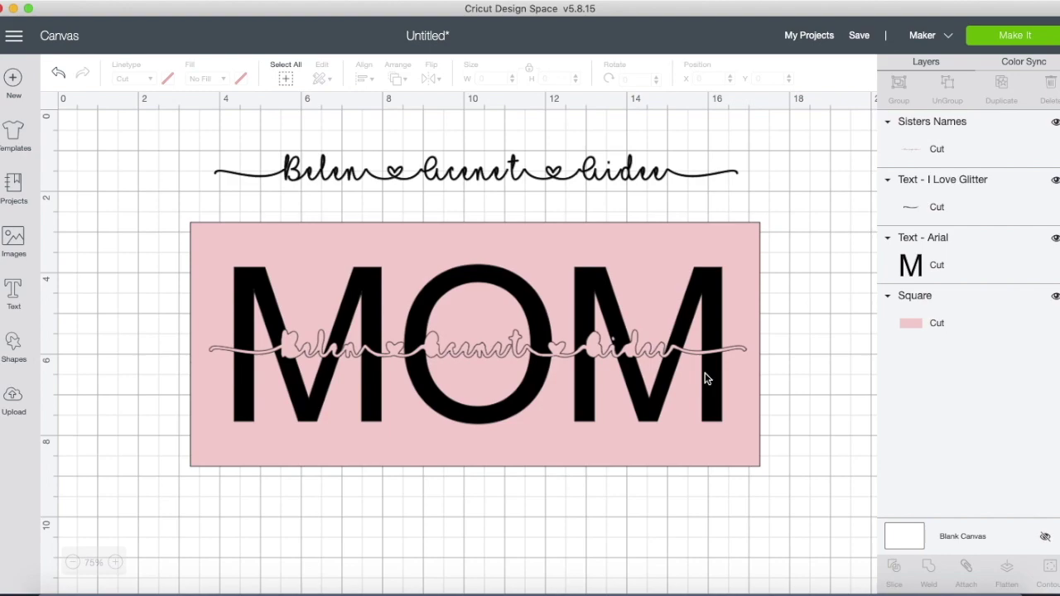
- Hide the pink rectangle and bring the black script names text in front of all other layers
click(1054, 296)
click(441, 175)
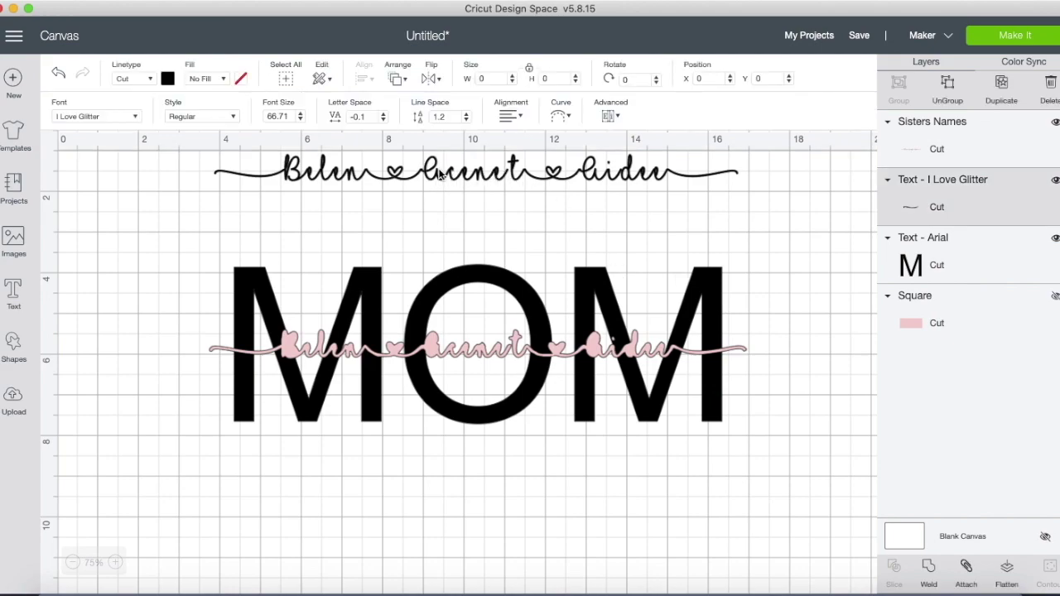
drag(440, 174, 441, 259)
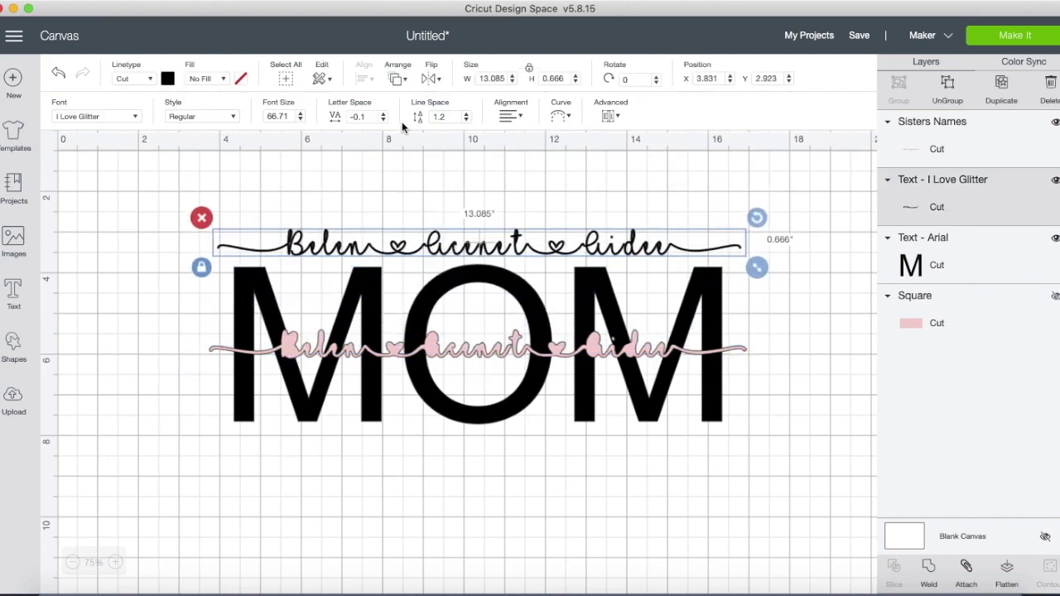
click(398, 79)
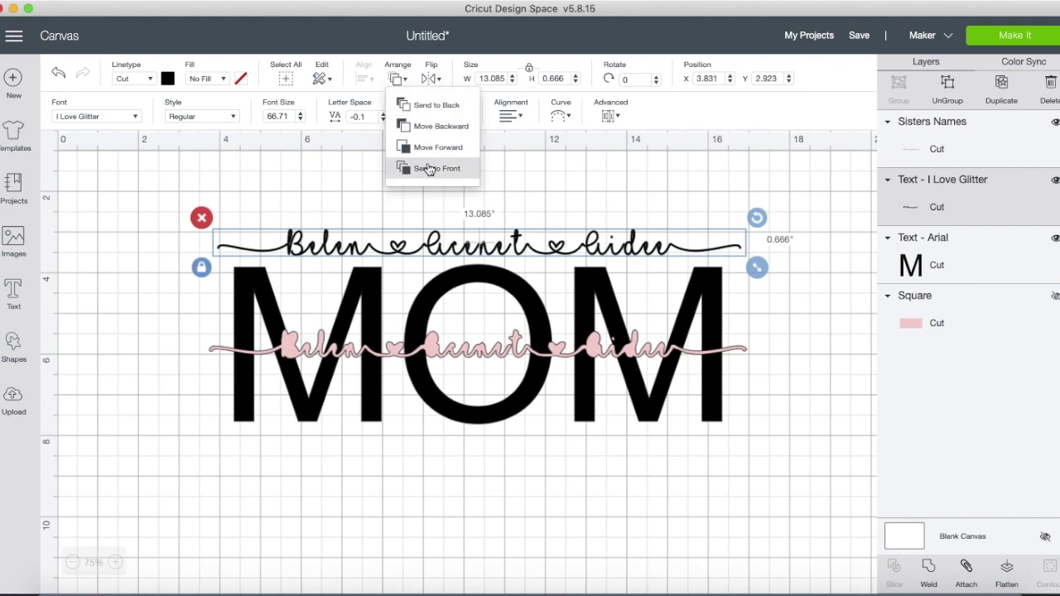
click(432, 168)
drag(454, 249, 456, 180)
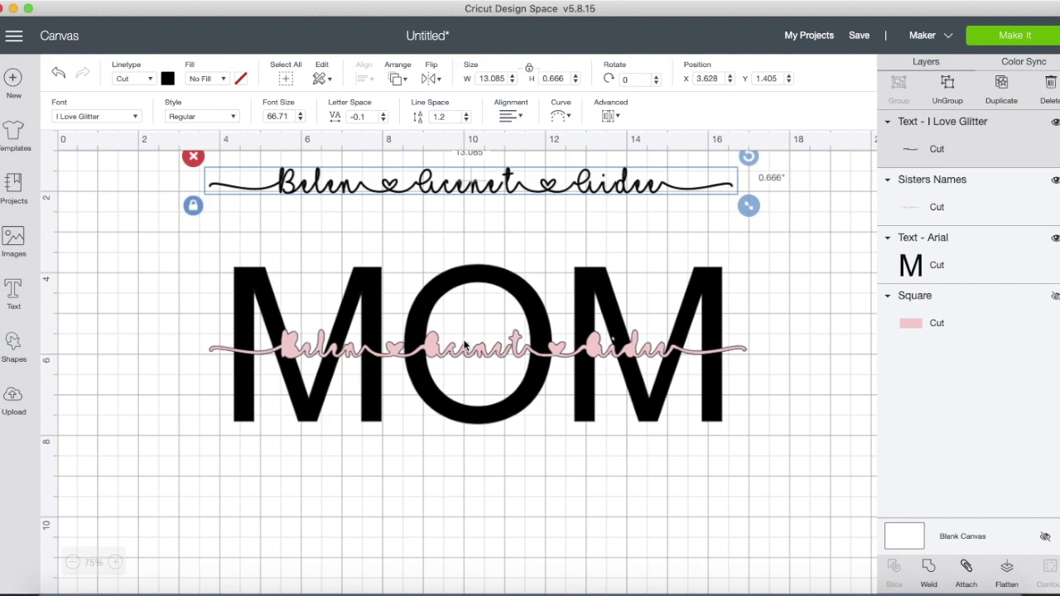
- Resize the black names text to match the Sisters Names image at 13.393 by 0.721 inches and place it over that image
click(457, 349)
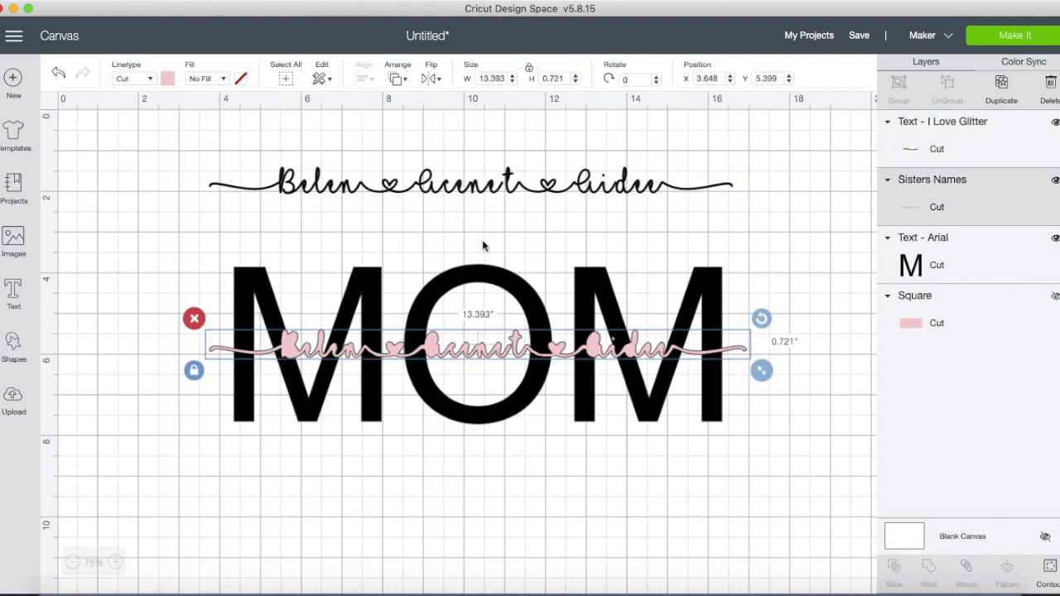
drag(461, 189, 481, 236)
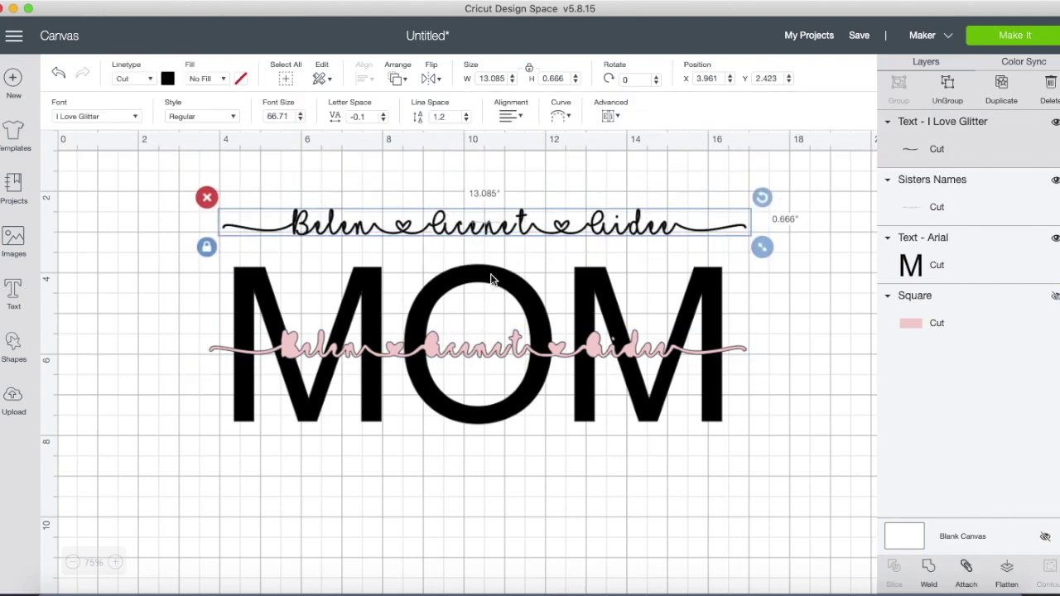
click(446, 354)
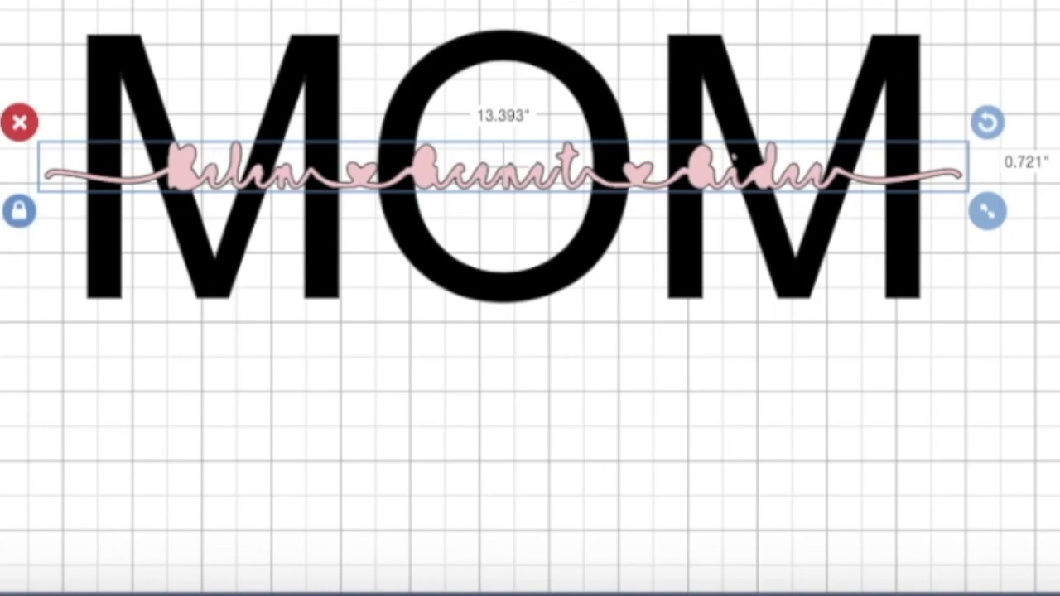
click(494, 230)
click(532, 187)
click(491, 229)
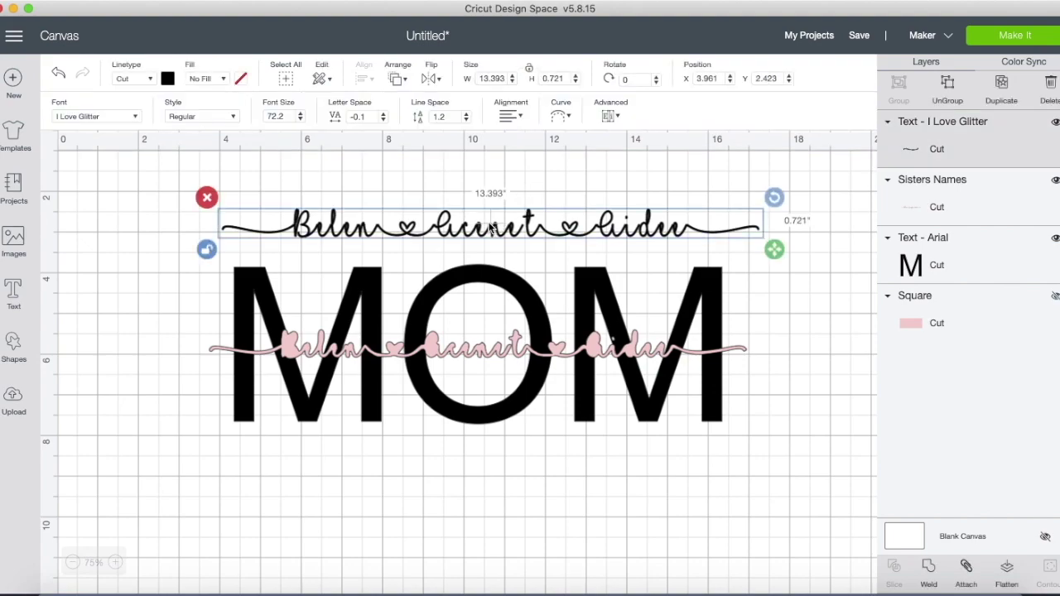
drag(491, 229, 477, 347)
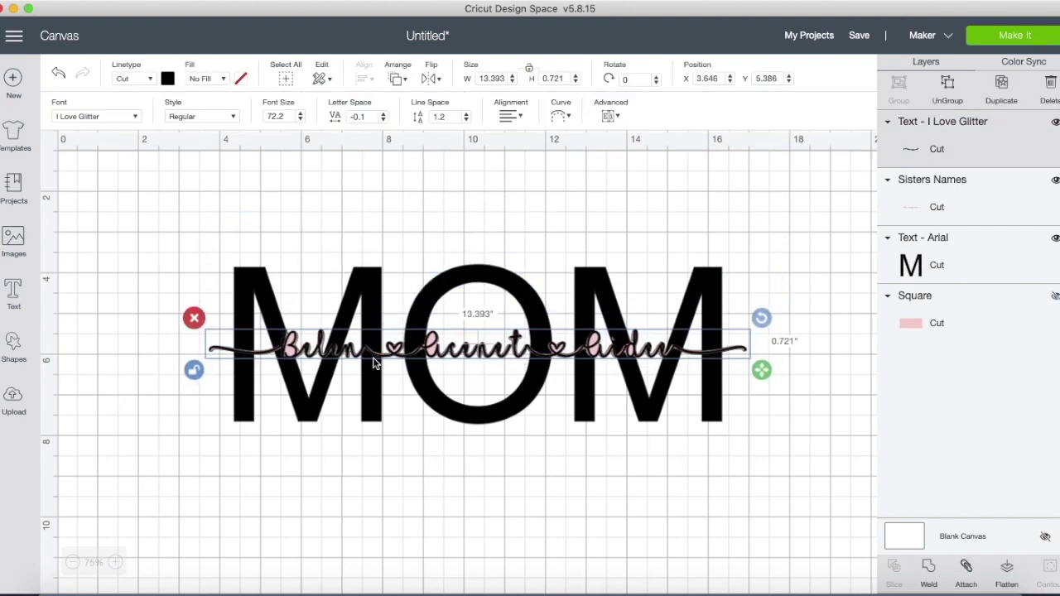
- Recolour the script names text light gray and show the pink rectangle again
click(169, 77)
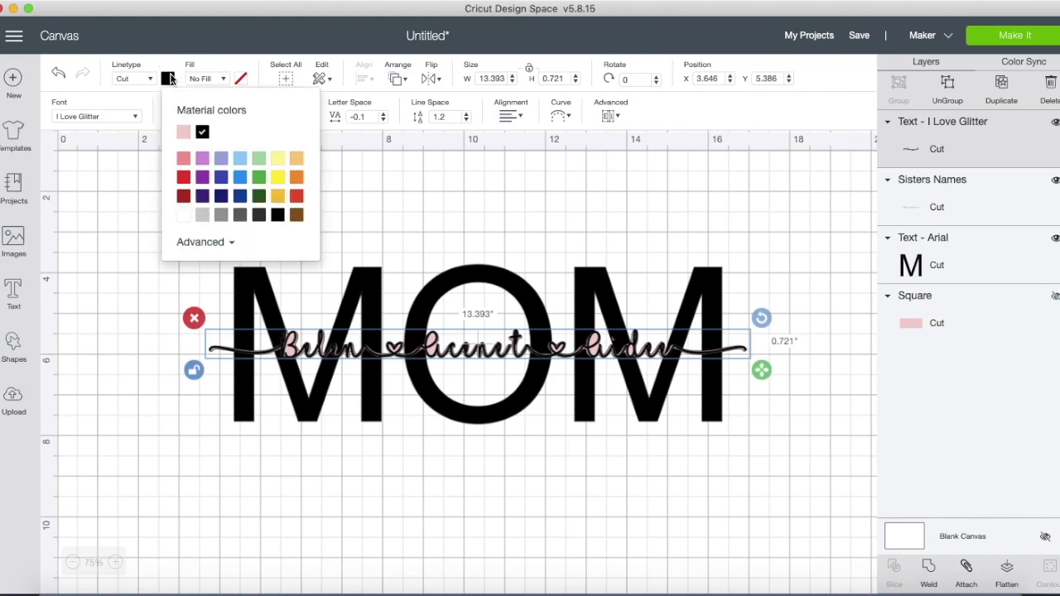
click(202, 216)
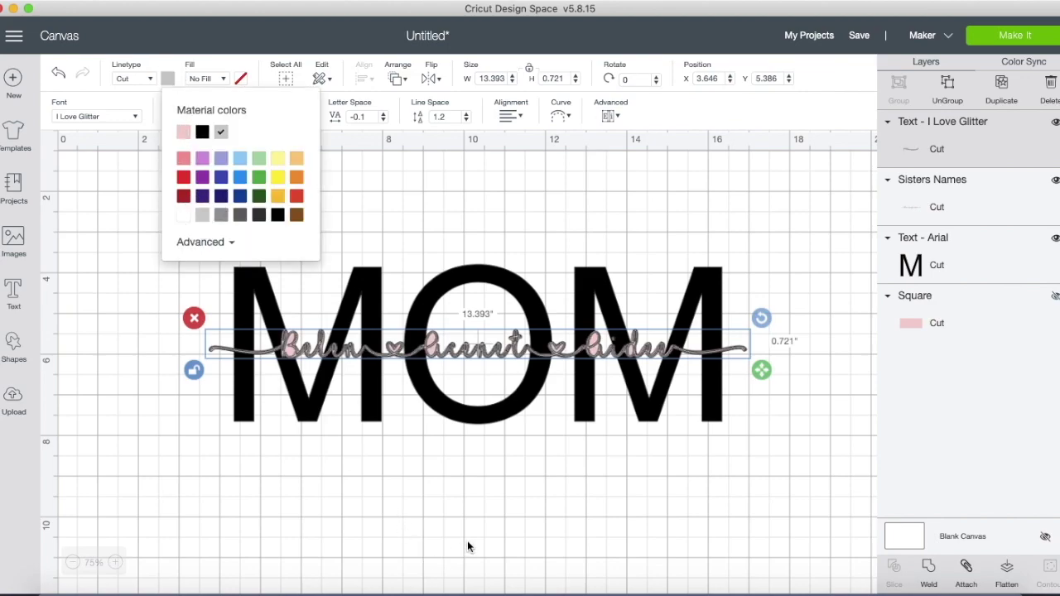
click(272, 553)
key(super+plus)
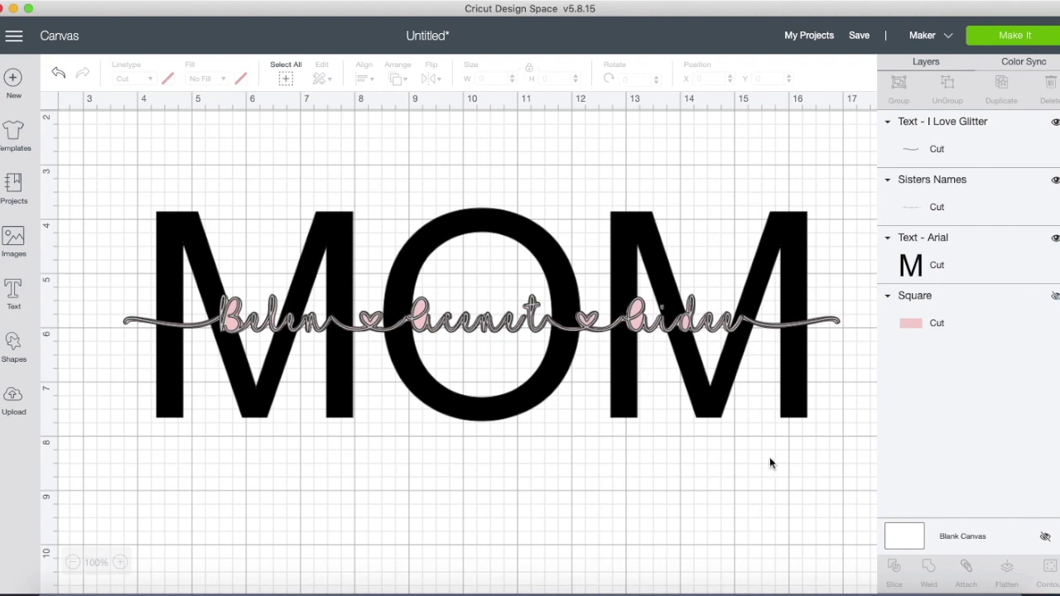
click(1054, 297)
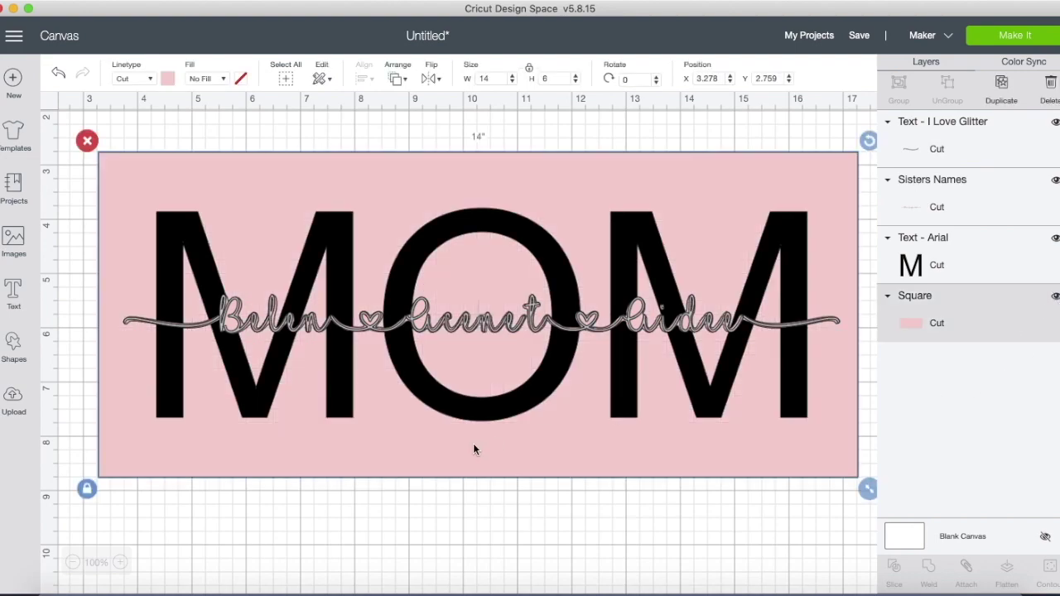
click(399, 529)
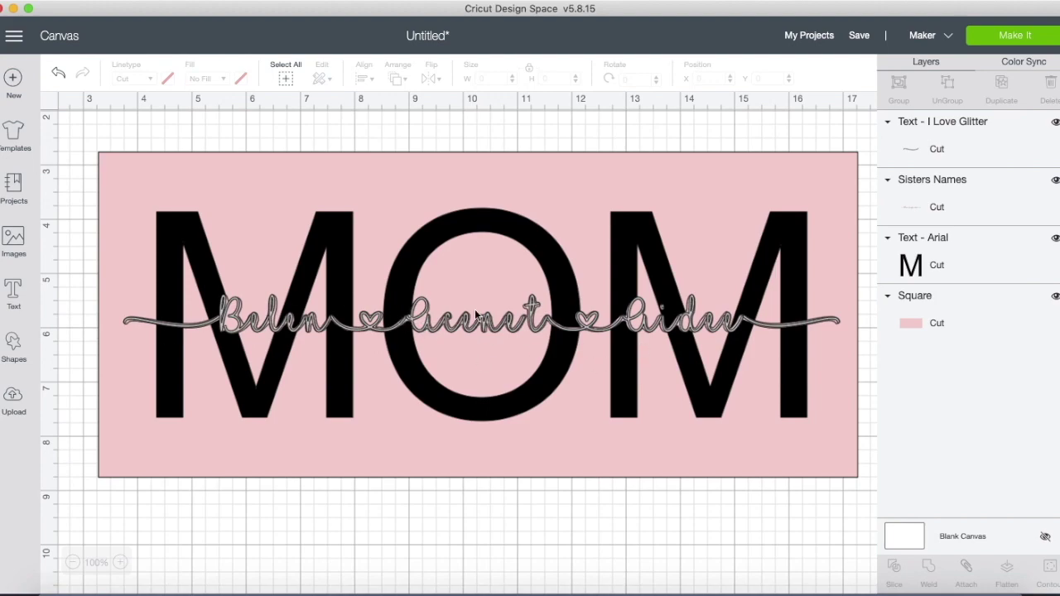
- Move the gray names text and the Sisters Names image below the pink rectangle, with the image above the text
drag(476, 315, 464, 547)
scroll(472, 397, down, 3)
scroll(472, 397, up, 3)
drag(282, 518, 299, 308)
drag(418, 286, 418, 476)
scroll(469, 472, down, 5)
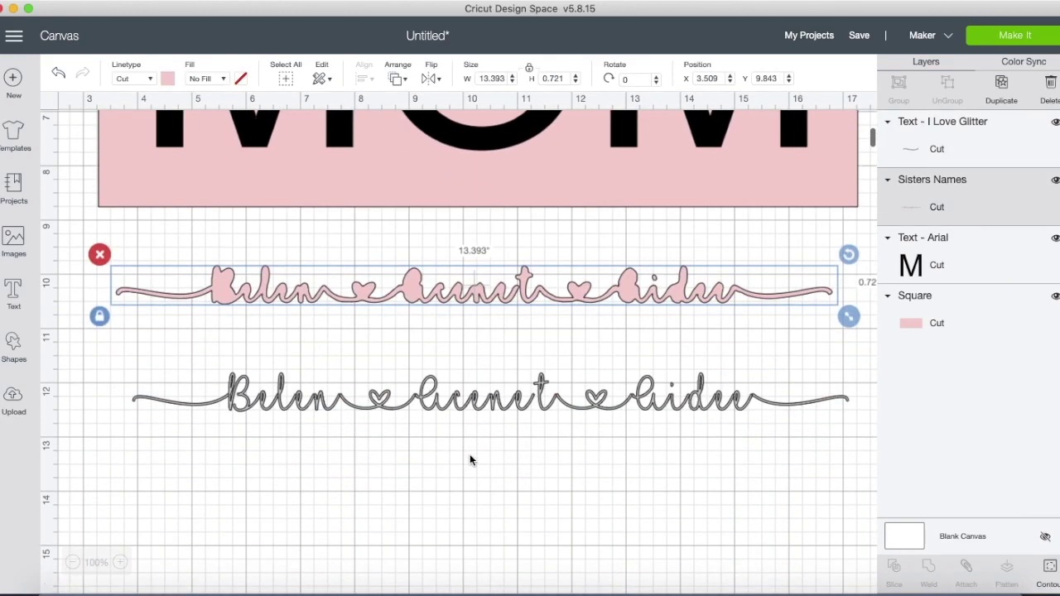
- Duplicate the Sisters Names image four times, placing each copy over the original with a slight offset in a different direction
click(1001, 82)
drag(500, 317, 477, 300)
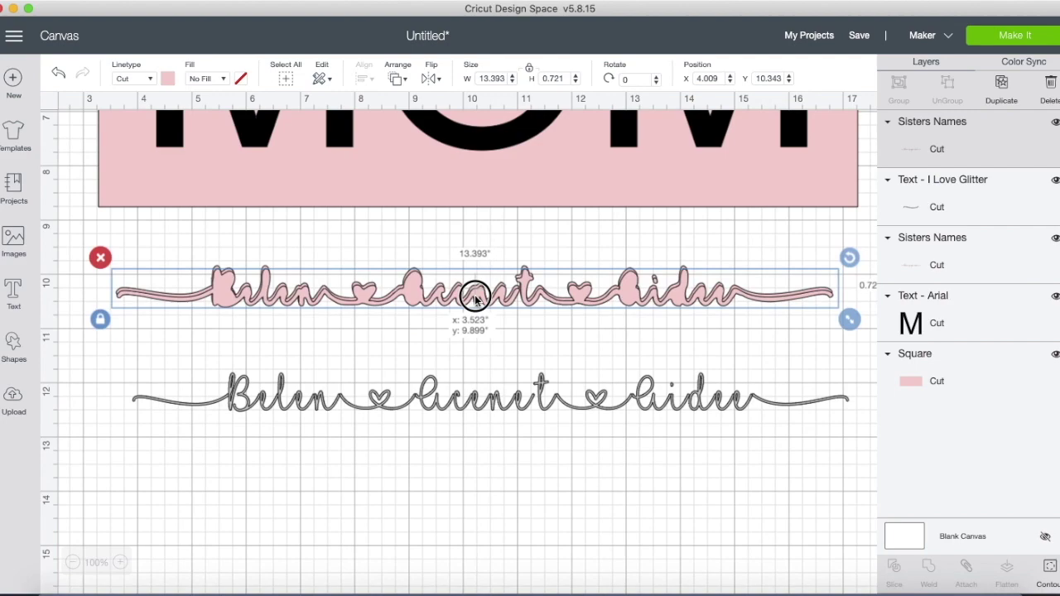
drag(476, 299, 476, 300)
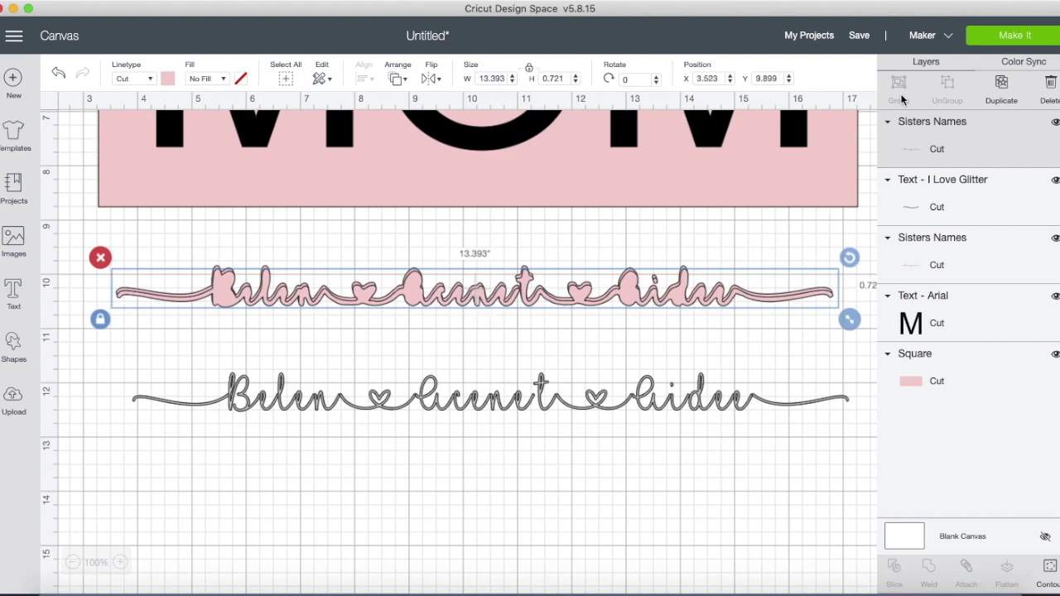
click(1001, 82)
drag(488, 323, 463, 290)
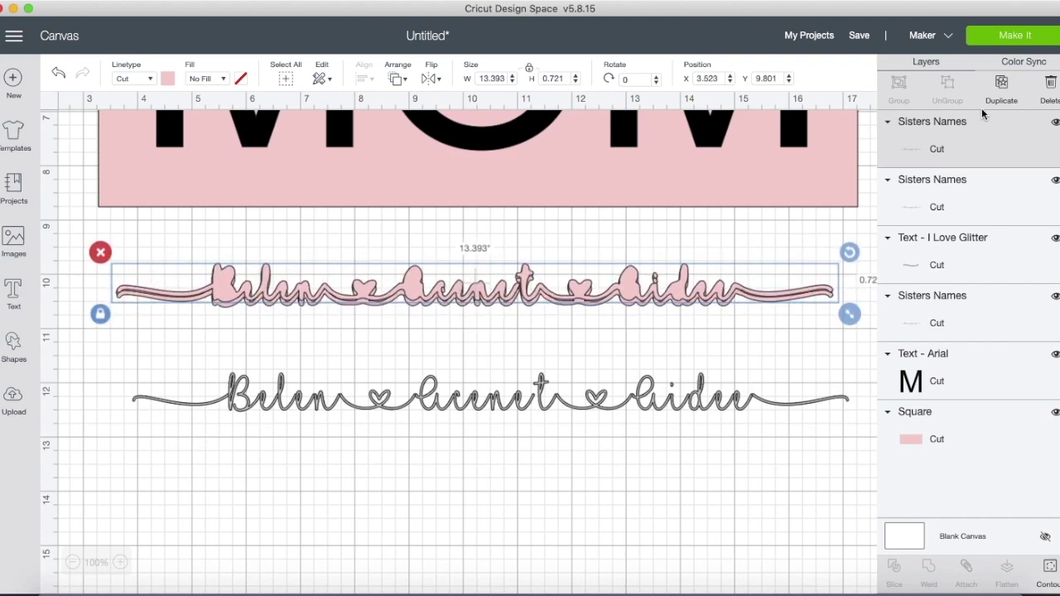
click(999, 89)
drag(507, 323, 474, 294)
click(1001, 83)
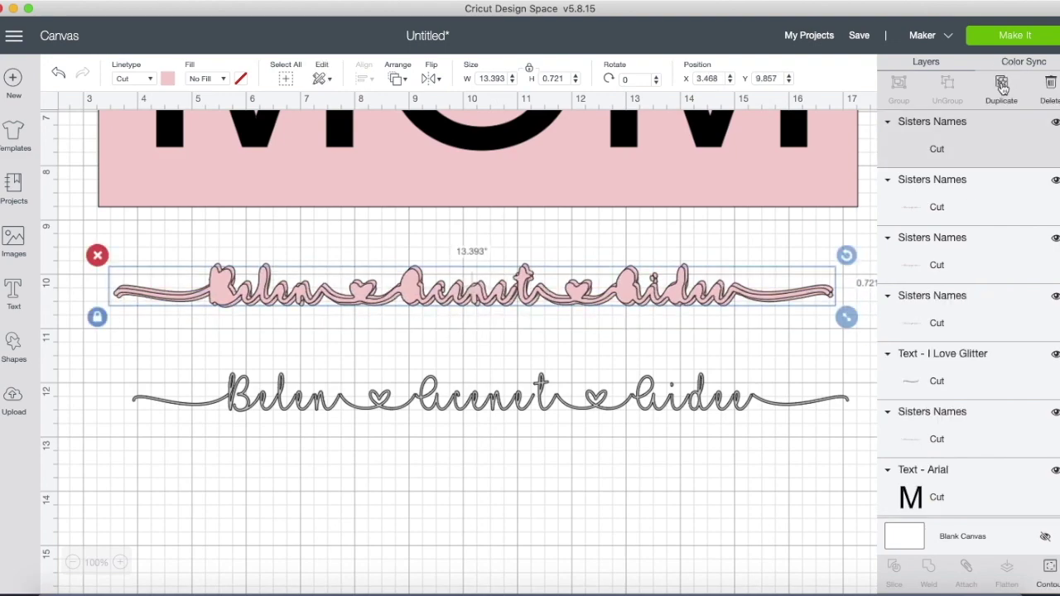
drag(499, 315, 478, 292)
click(505, 337)
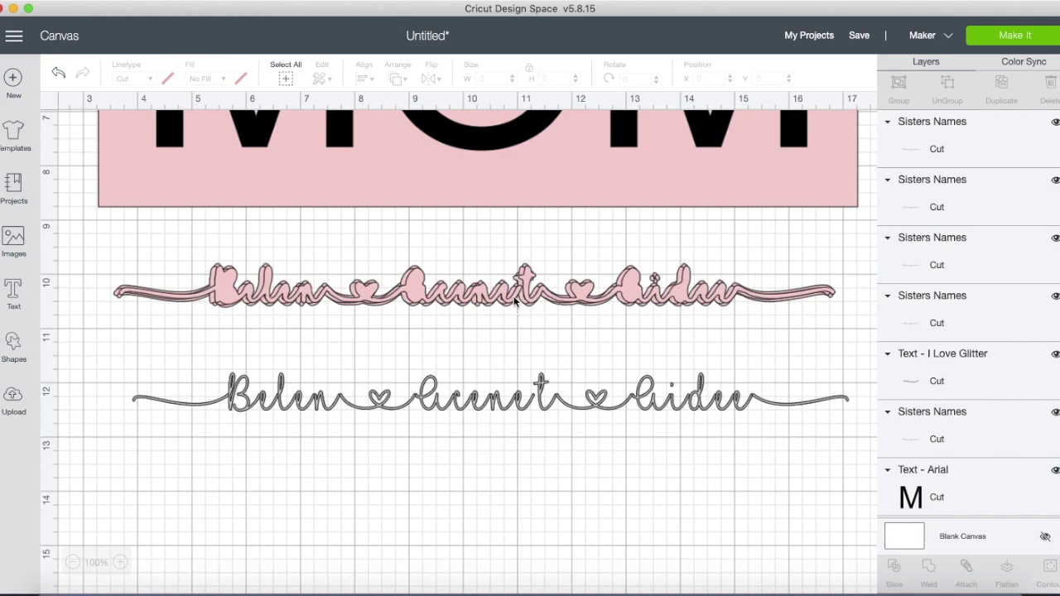
- Try welding the stacked Sisters Names copies and laying the gray names text in front of the welded shape
drag(99, 261, 617, 345)
click(928, 570)
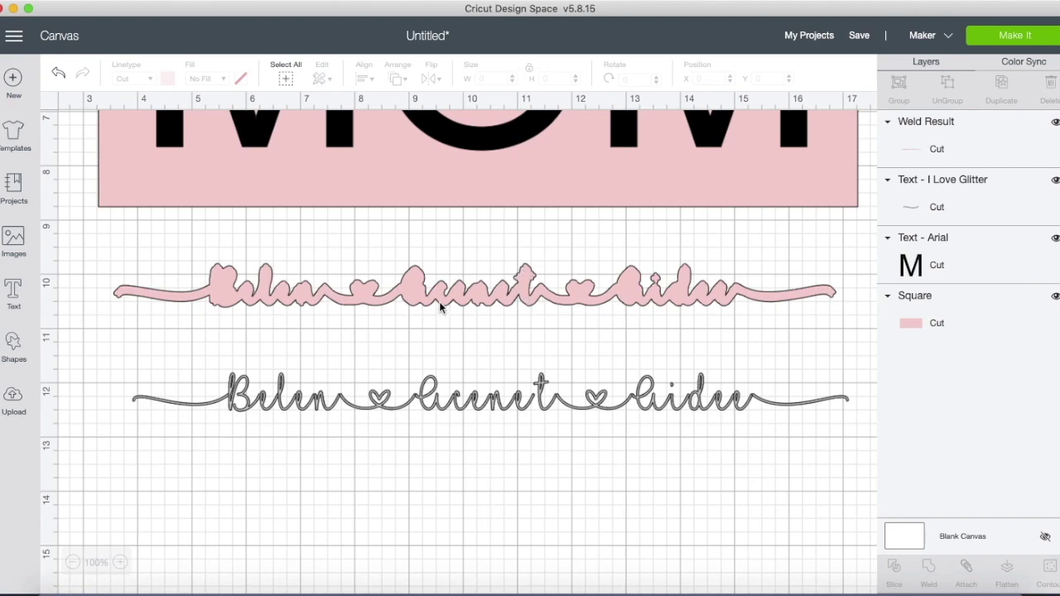
click(484, 403)
drag(492, 400, 476, 288)
click(397, 78)
click(425, 171)
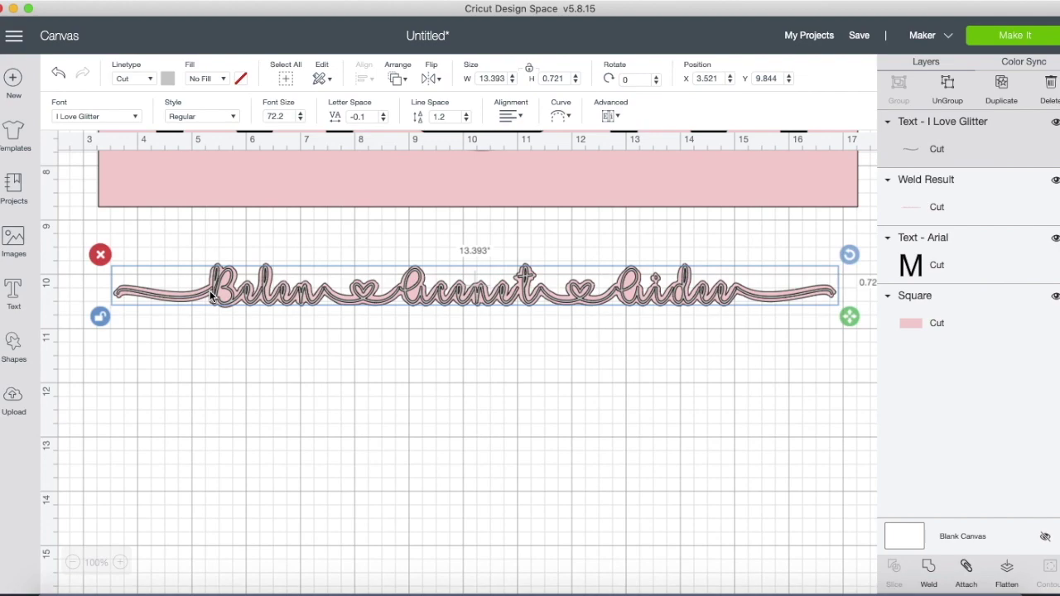
drag(363, 300, 366, 398)
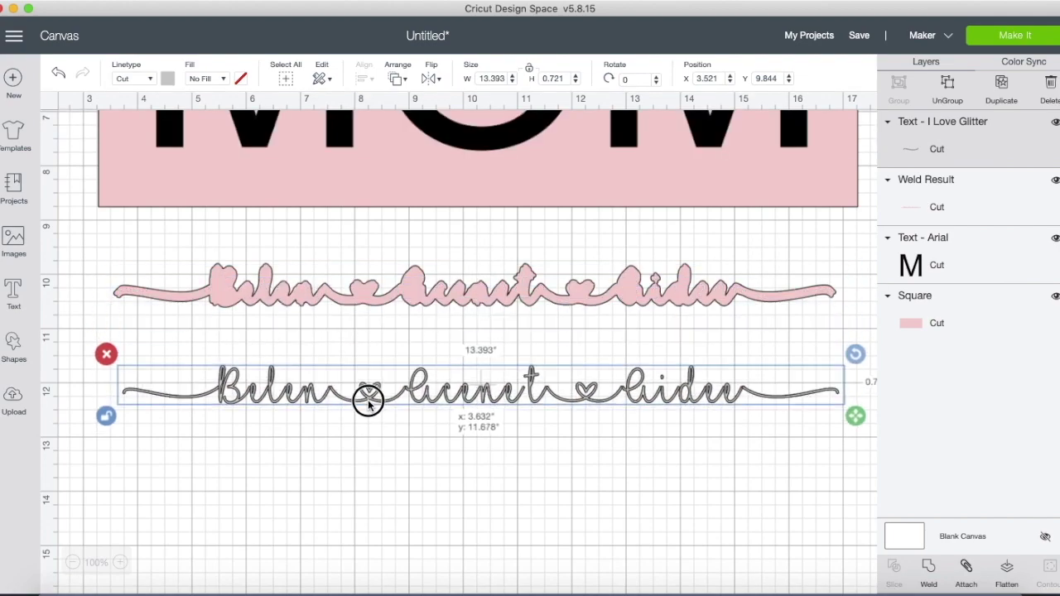
scroll(374, 335, up, 2)
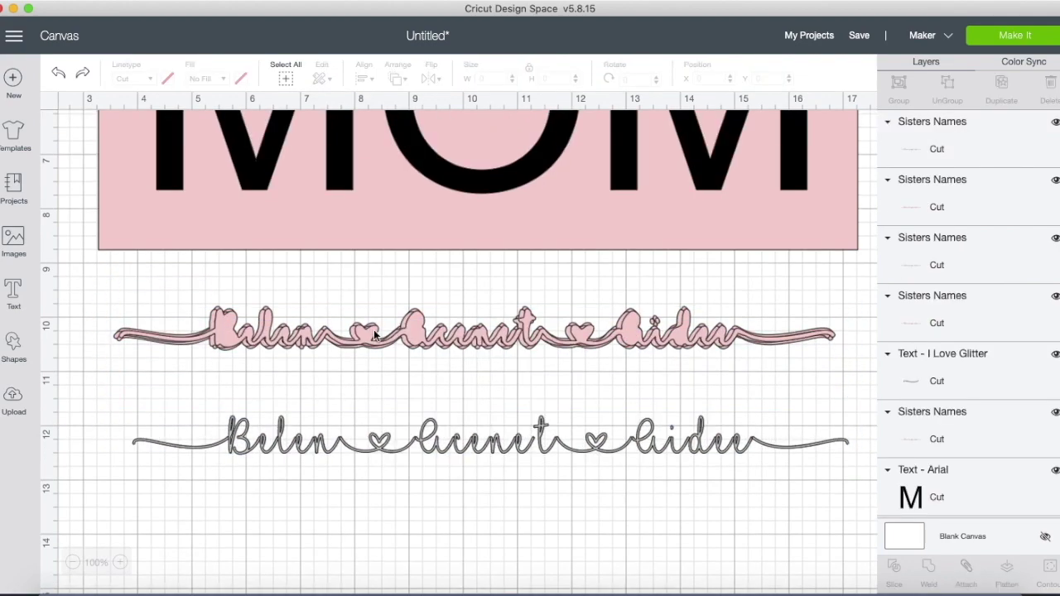
- Add more offset Sisters Names copies to the stack, setting one spare copy below the gray text, and weld the stack
click(416, 331)
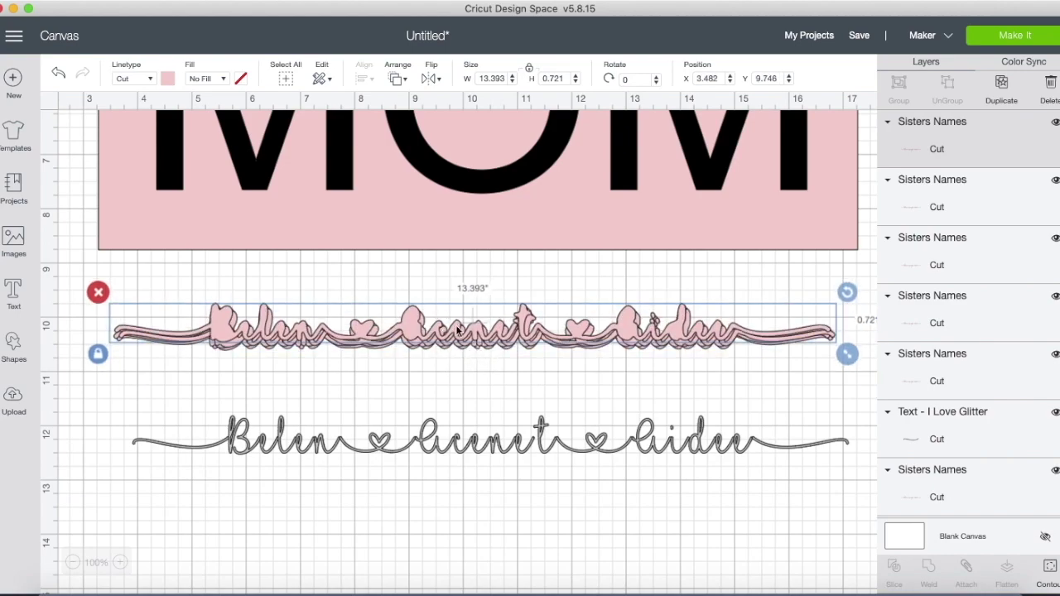
drag(484, 333, 471, 534)
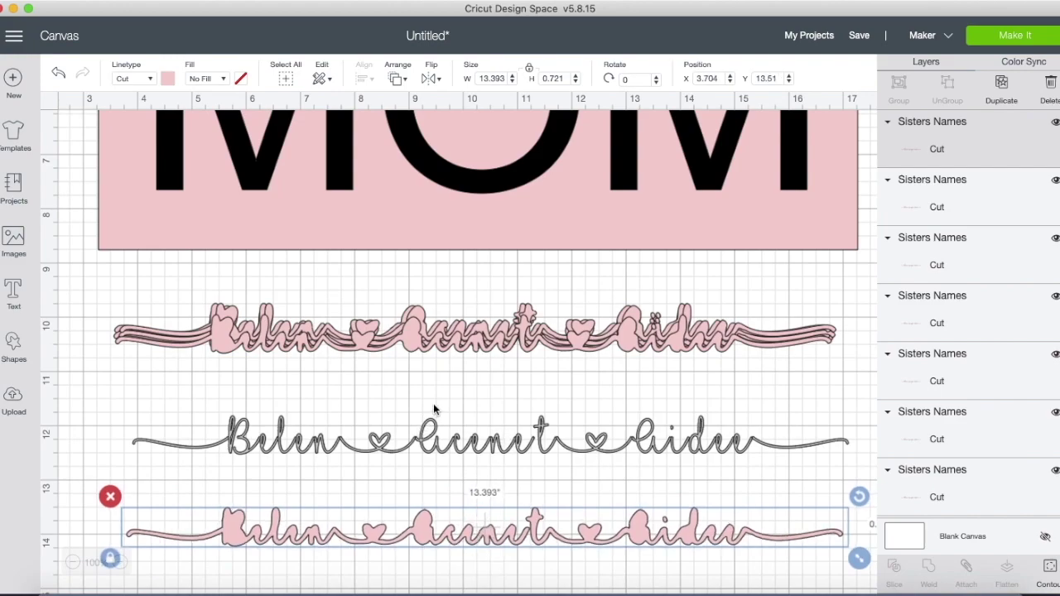
drag(108, 276, 382, 373)
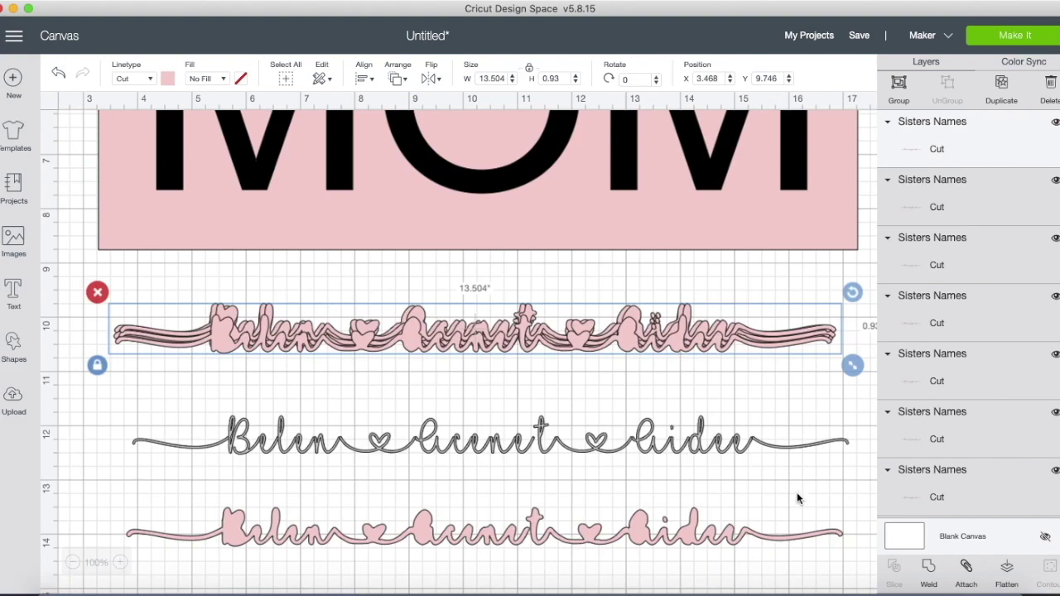
click(928, 569)
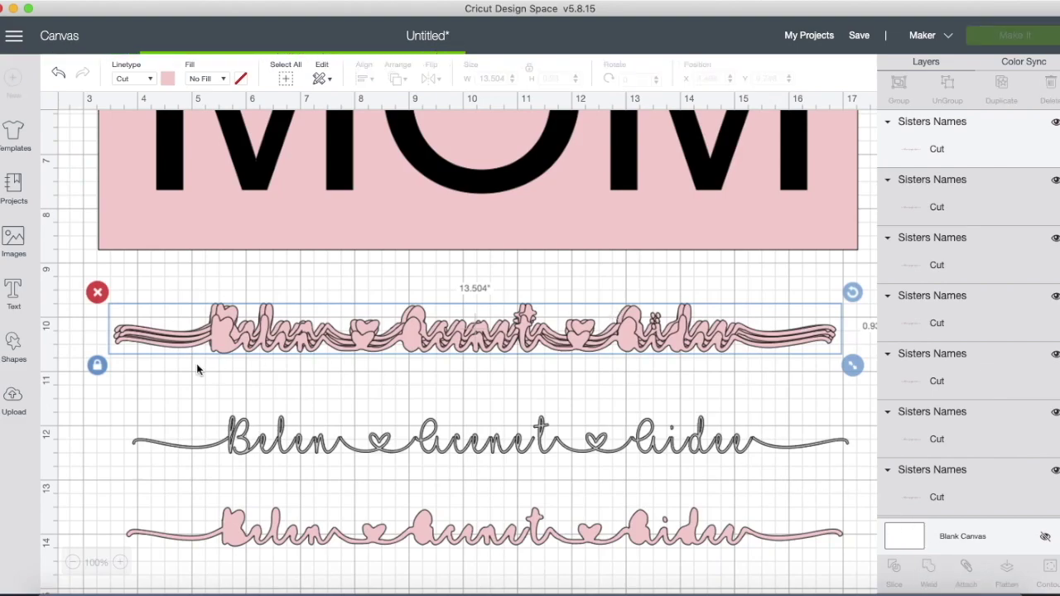
- Bring the gray names text to the front and place it centred over the welded pink names shape
click(492, 445)
drag(492, 446, 497, 401)
click(398, 78)
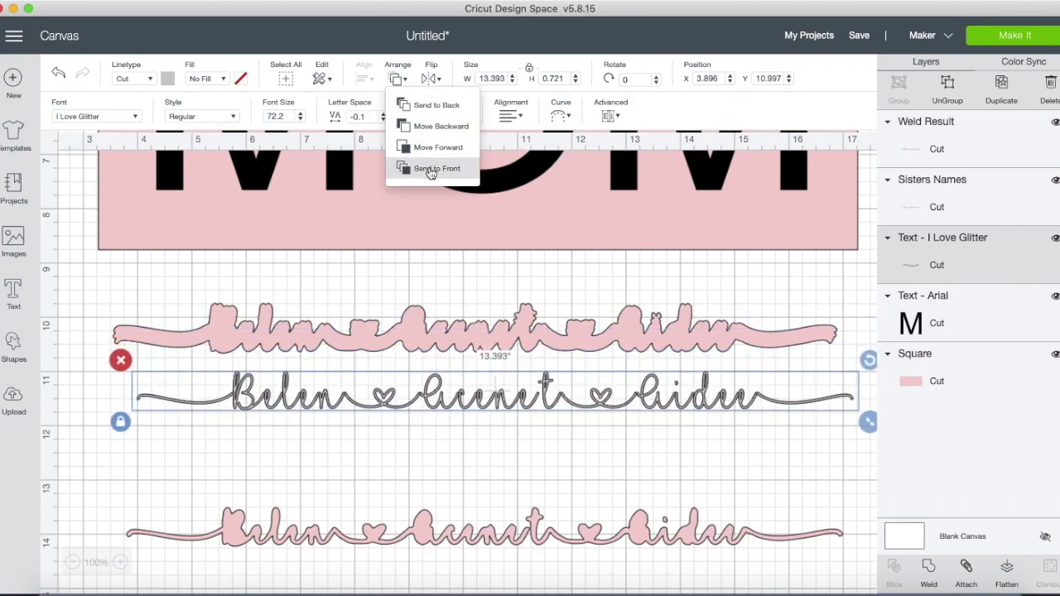
click(431, 170)
drag(495, 403, 475, 334)
scroll(475, 334, up, 3)
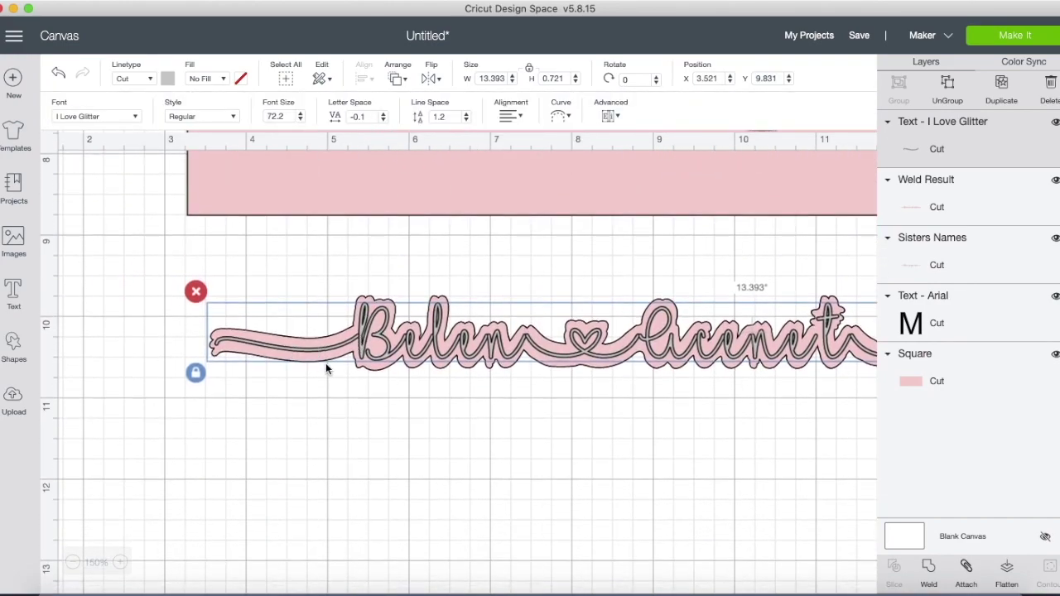
scroll(748, 378, right, 10)
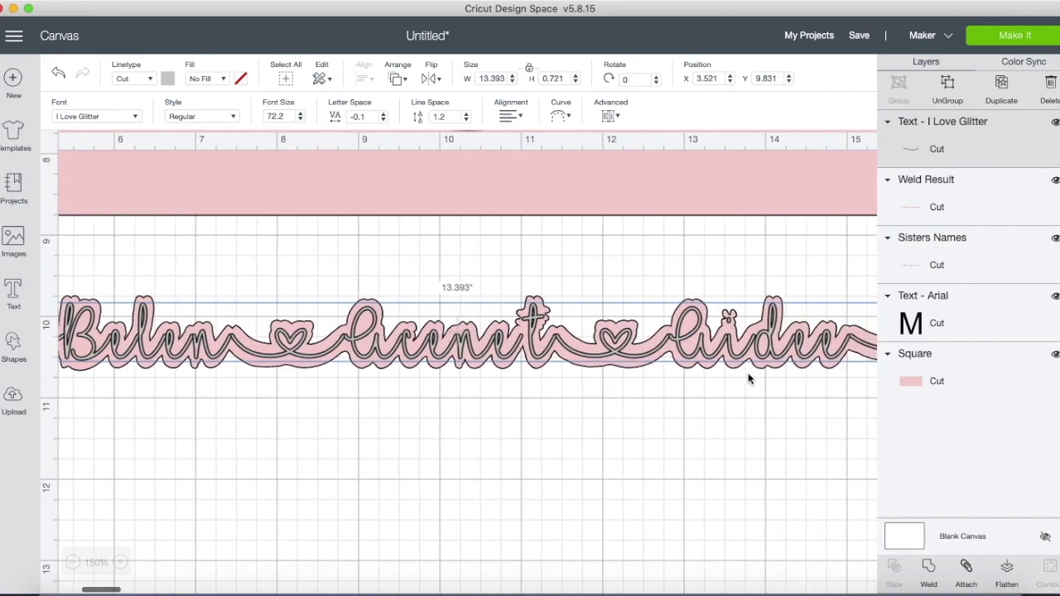
scroll(747, 378, left, 4)
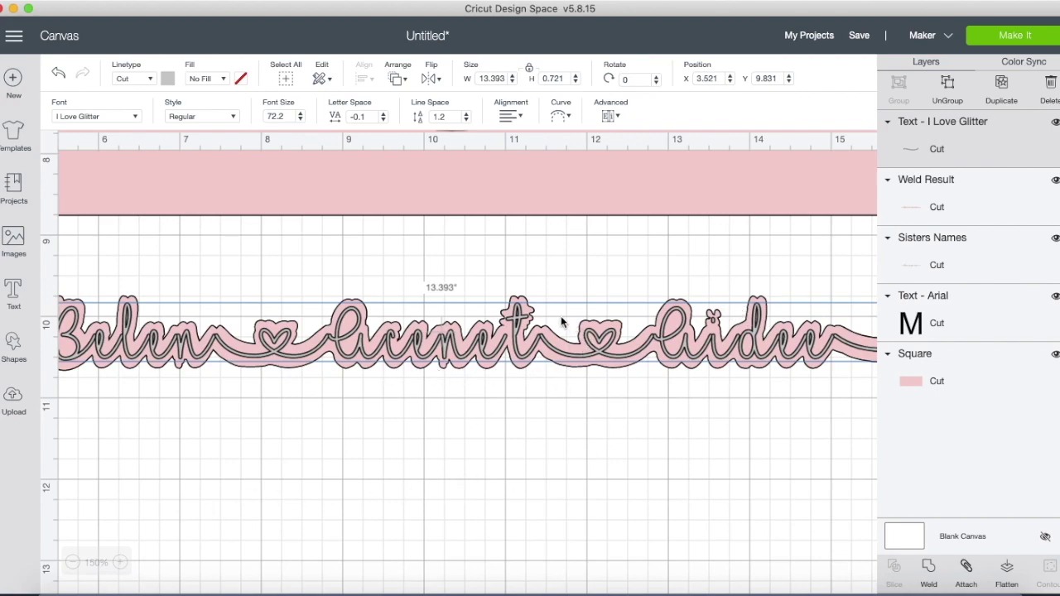
- Move the gray names text below the welded pink shape and hide the spare Sisters Names layer
click(75, 563)
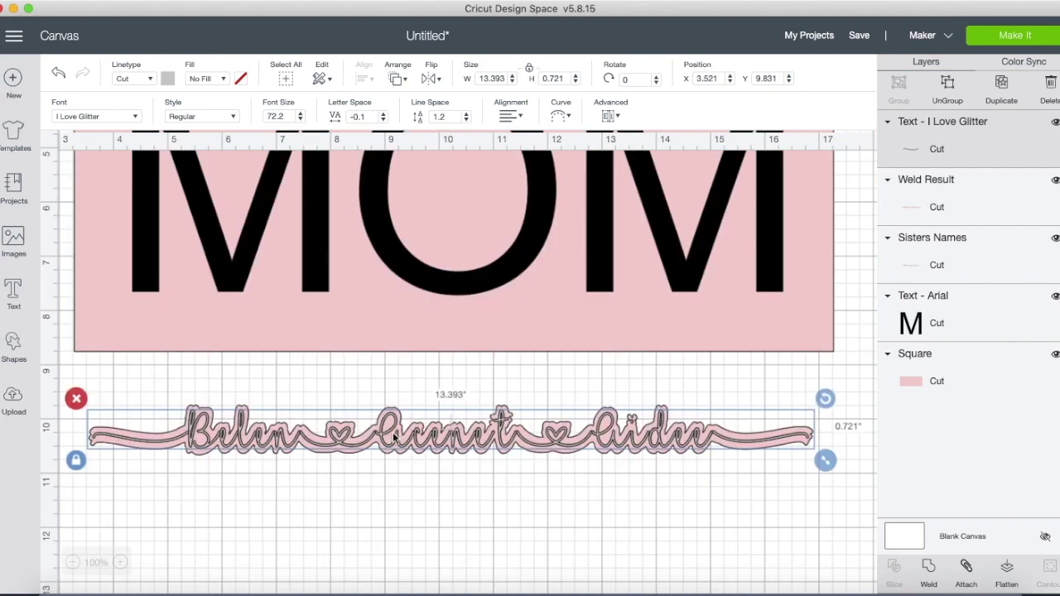
drag(395, 440, 392, 549)
scroll(529, 445, down, 2)
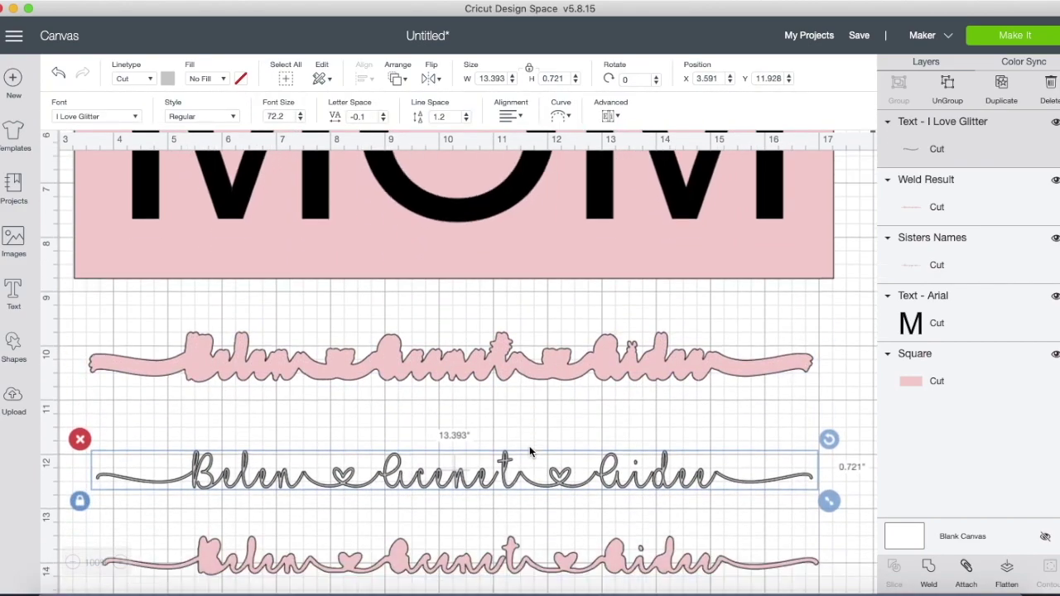
scroll(599, 439, down, 2)
click(594, 478)
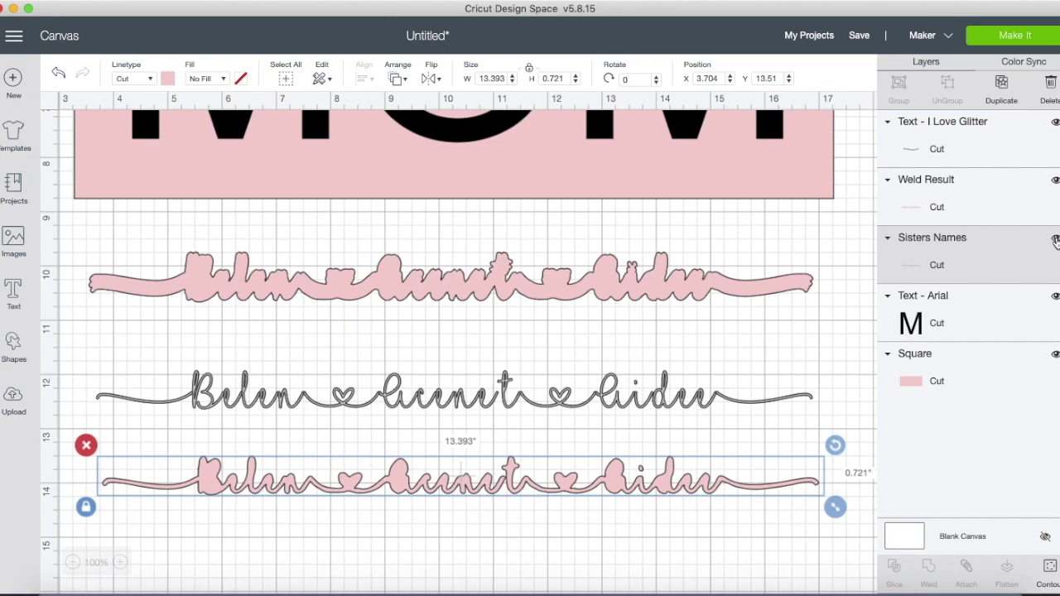
click(1054, 239)
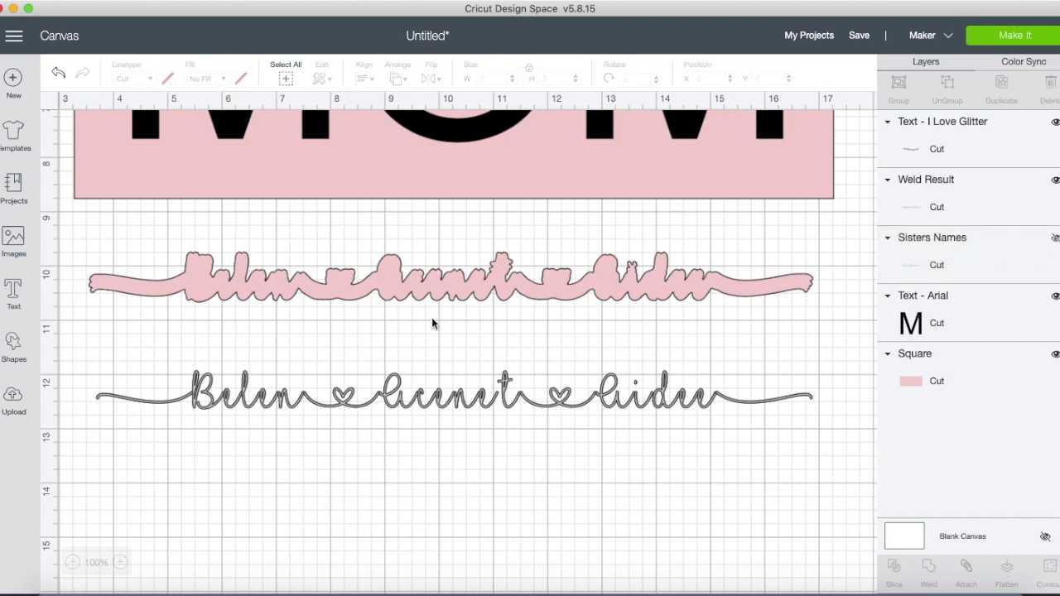
- Place the welded pink names shape across the MOM letters and centre the two on each other
scroll(430, 345, up, 2)
scroll(429, 344, up, 1)
click(423, 368)
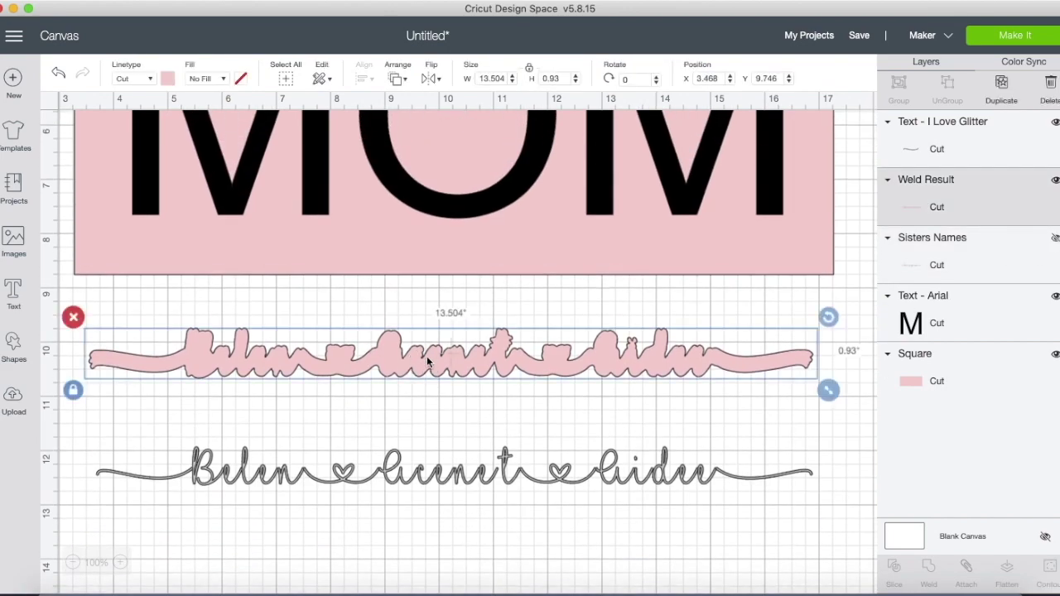
scroll(428, 360, up, 5)
click(75, 562)
click(366, 487)
drag(366, 486, 369, 299)
shift+click(360, 362)
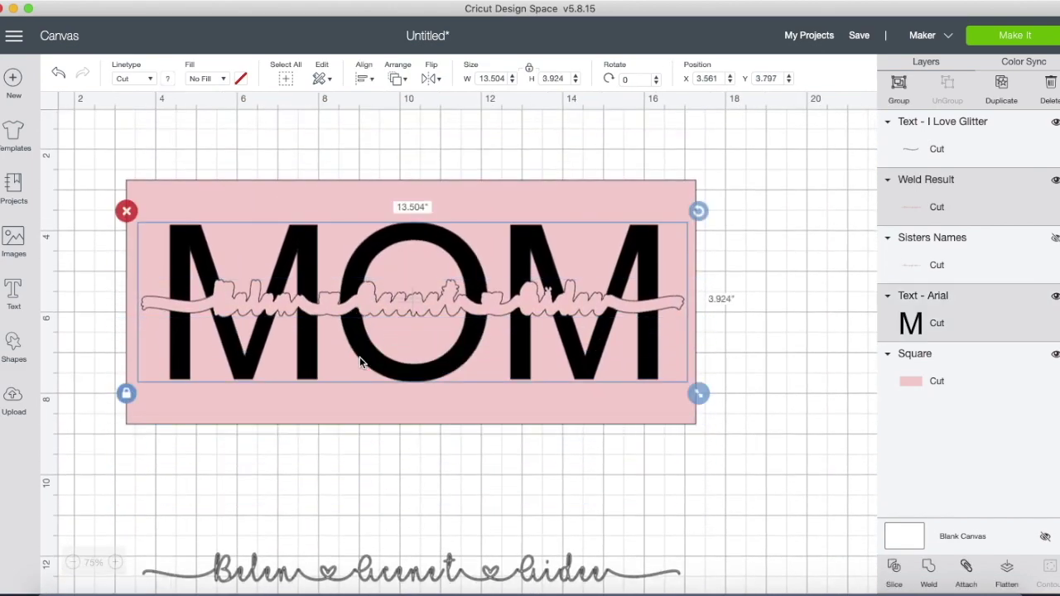
click(367, 79)
click(378, 243)
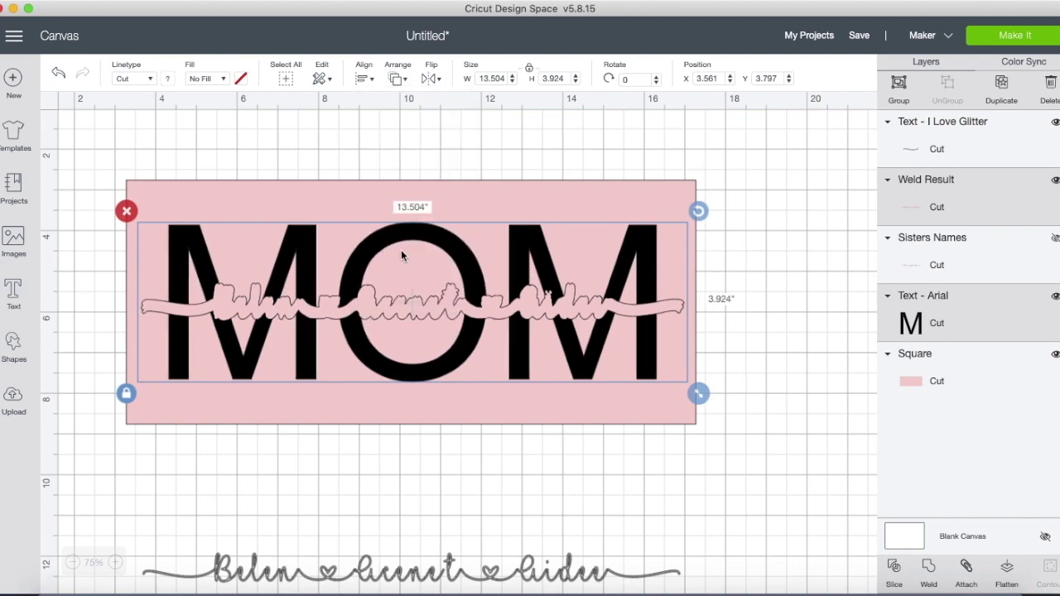
click(799, 401)
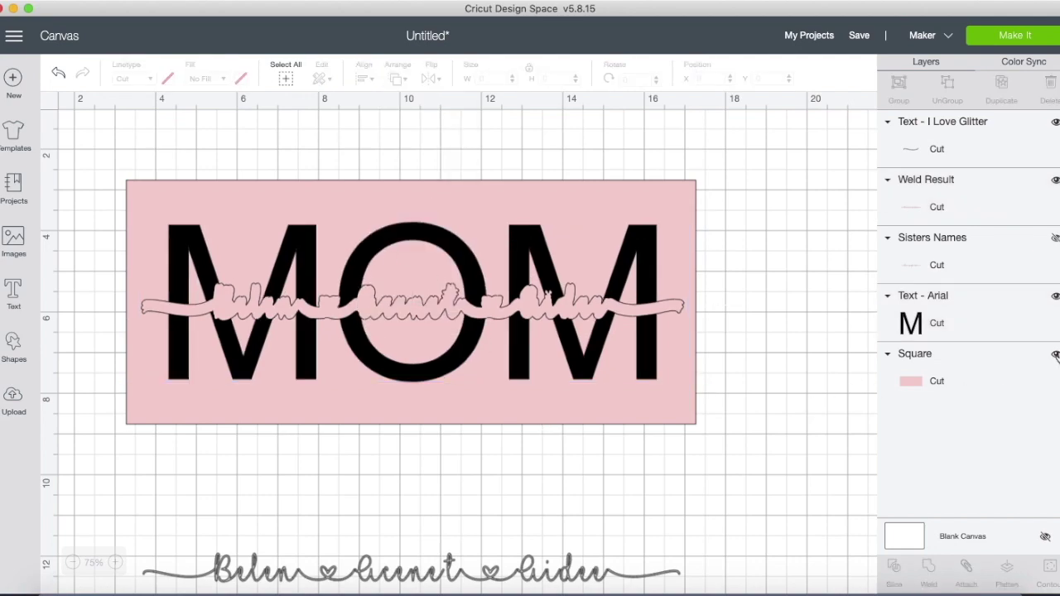
- Hide the pink rectangle and move the gray names text above the MOM letters
click(1054, 354)
drag(397, 571, 397, 151)
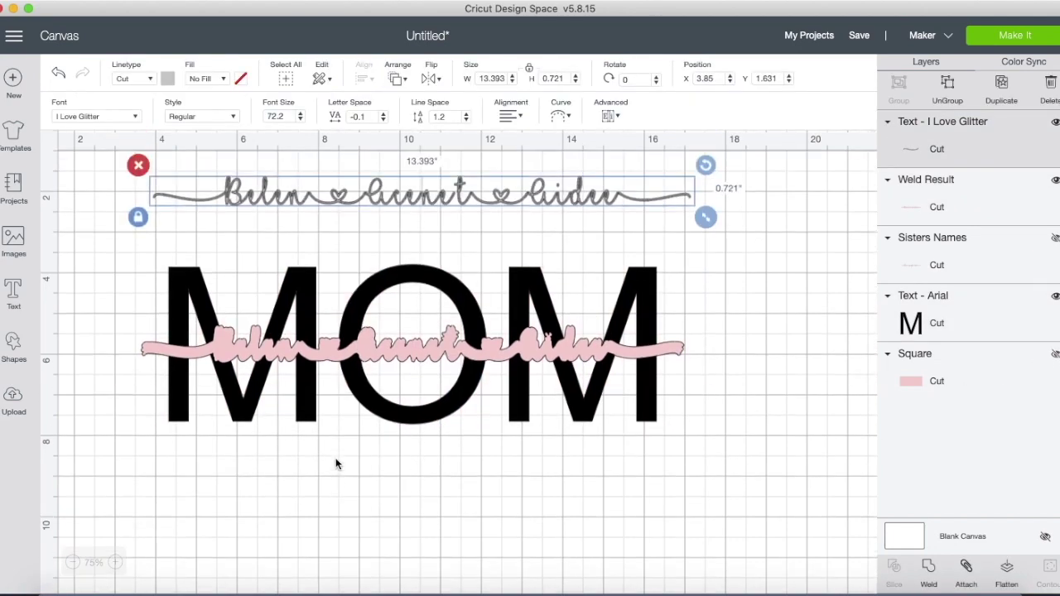
- Add a circle about 0.3 inch across and fit it over the jagged left end of the welded names shape
click(115, 562)
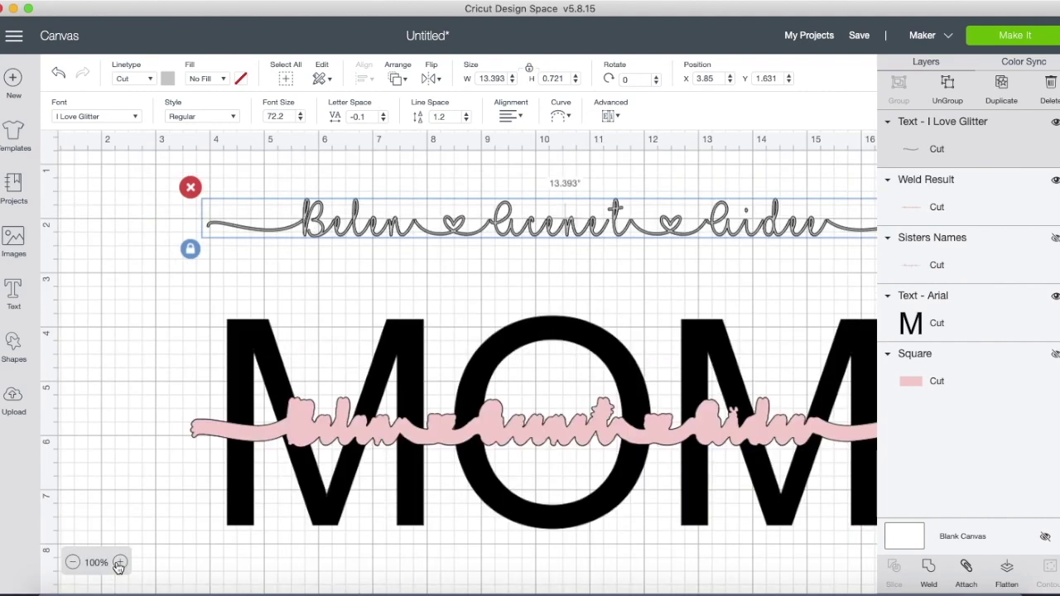
click(115, 562)
scroll(392, 472, down, 3)
click(120, 562)
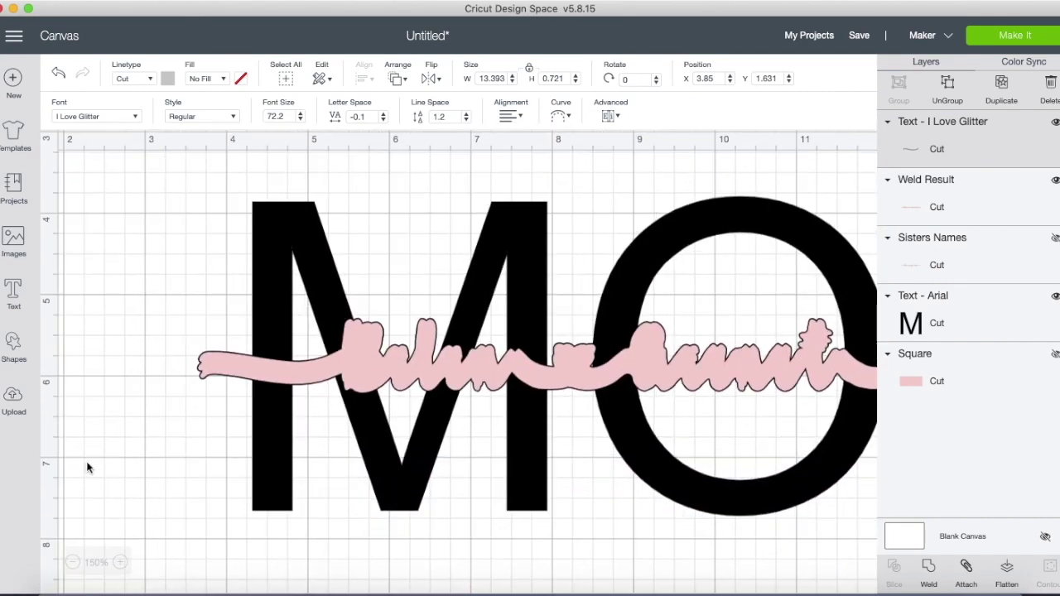
click(10, 348)
click(129, 245)
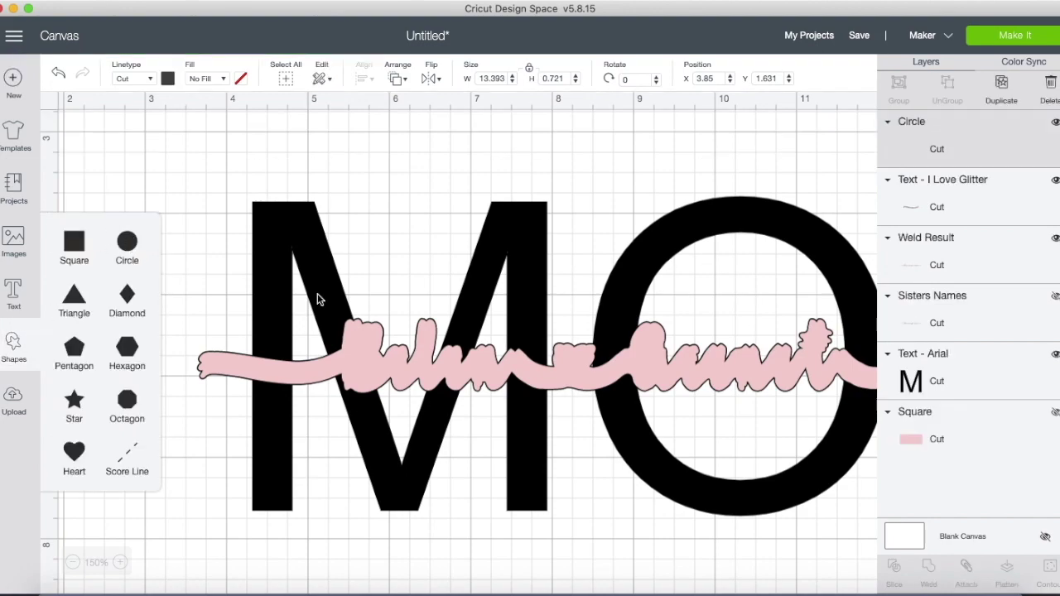
drag(390, 450, 202, 365)
click(120, 563)
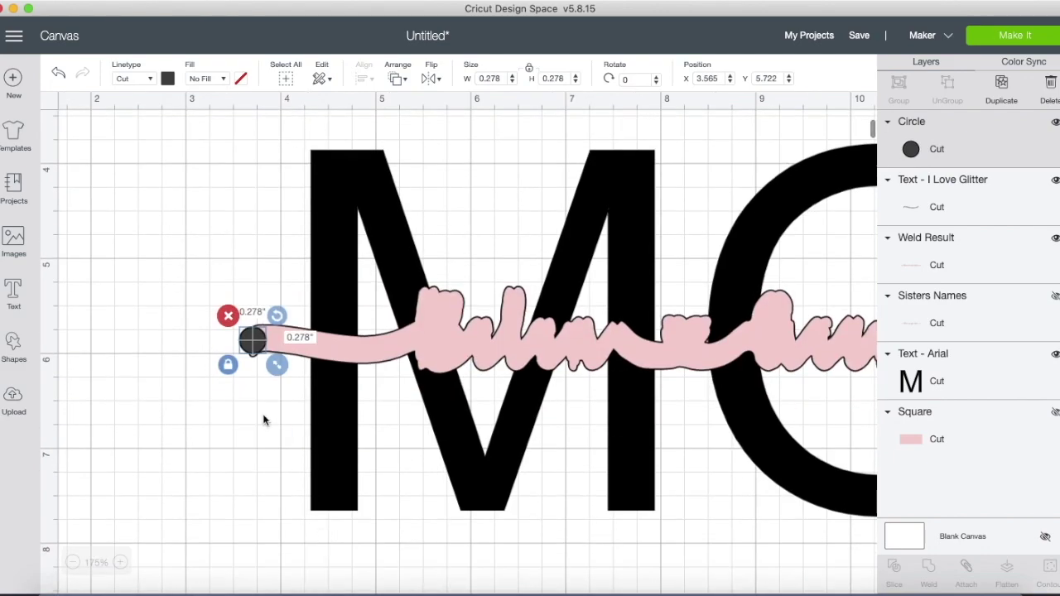
click(265, 362)
click(262, 353)
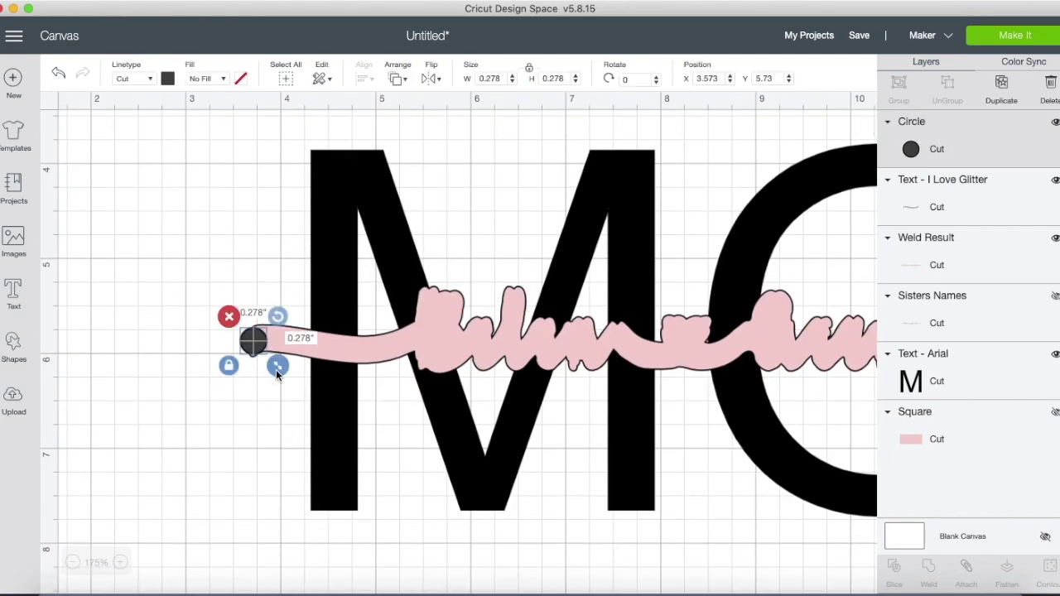
drag(278, 366, 281, 371)
key(ctrl+z)
- Duplicate the circle and place a copy about 0.21 inch across on top of the first name's initial letter
click(256, 339)
key(ctrl+c)
key(ctrl+v)
drag(254, 247, 418, 306)
key(ctrl+v)
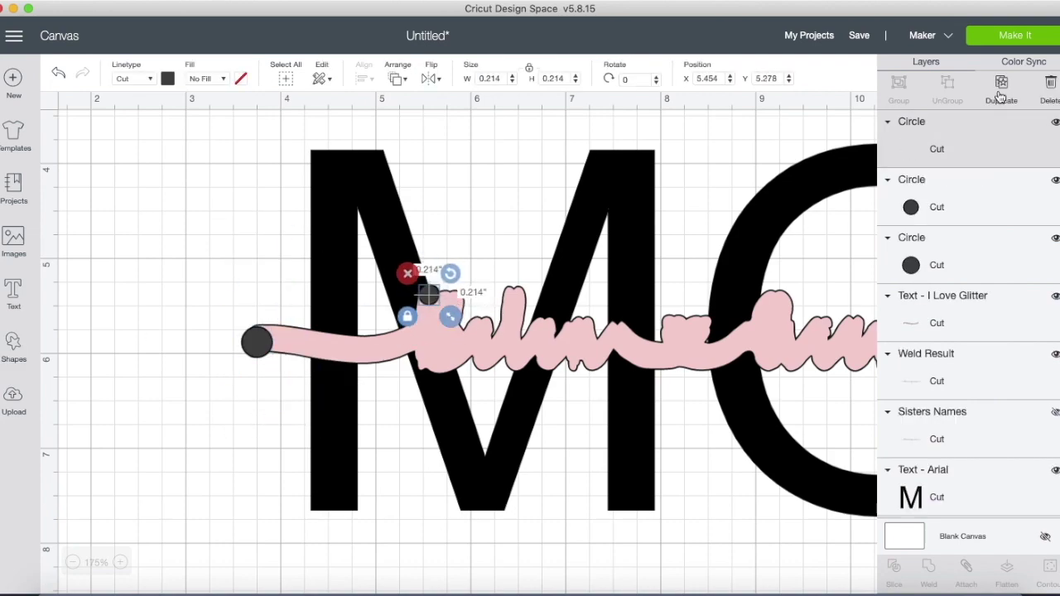
- Cover the remaining rough tops and bottom notches of the first name with resized copies of the circle
click(120, 562)
key(ctrl+v)
mouse_move(298, 348)
mouse_down()
mouse_move(326, 280)
mouse_move(370, 314)
mouse_move(417, 270)
mouse_move(490, 340)
mouse_move(515, 315)
mouse_move(496, 369)
mouse_move(512, 379)
mouse_move(501, 366)
mouse_move(565, 309)
mouse_up()
key(ctrl+v)
key(ctrl+v)
key(ctrl+v)
key(ctrl+v)
key(ctrl+v)
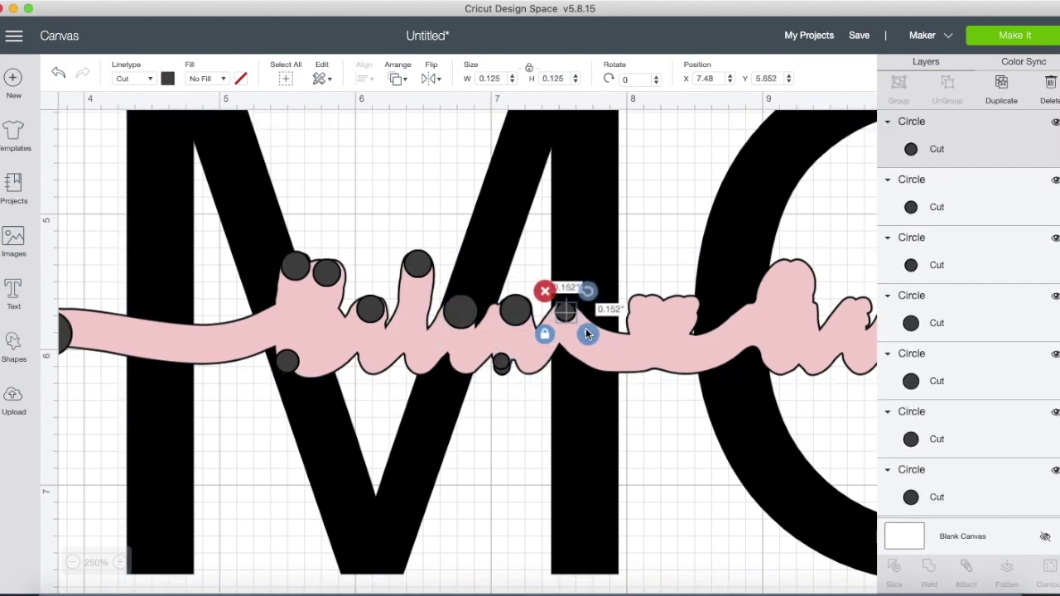
- Round off the first heart and the middle name's letter tops with resized circle copies
scroll(566, 310, right, 5)
drag(398, 331, 431, 347)
click(1001, 83)
key(ctrl+v)
drag(591, 343, 587, 310)
key(ctrl+v)
drag(654, 379, 638, 310)
key(ctrl+v)
drag(706, 378, 688, 310)
key(ctrl+v)
mouse_move(756, 379)
mouse_down()
mouse_move(697, 371)
mouse_move(804, 268)
mouse_up()
- Place resized circle copies over the crossed end letter of the middle name and both lobes of the second heart
key(ctrl+v)
mouse_move(819, 330)
mouse_down()
mouse_move(781, 289)
mouse_move(816, 288)
mouse_up()
key(ctrl+v)
scroll(816, 289, right, 5)
mouse_move(554, 288)
mouse_down()
mouse_move(578, 315)
mouse_move(681, 340)
mouse_up()
key(ctrl+v)
key(ctrl+v)
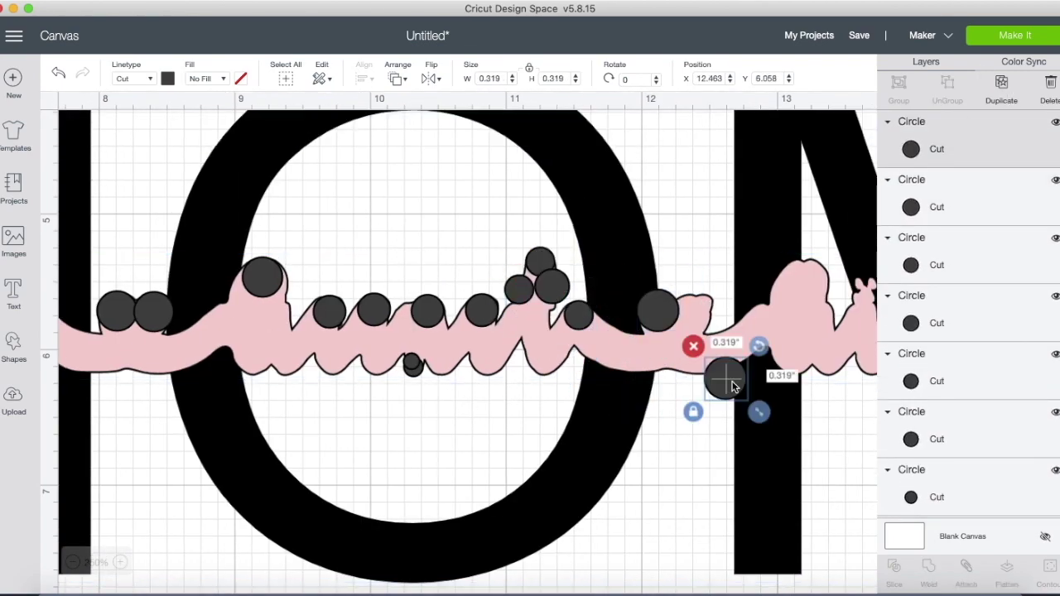
drag(721, 376, 693, 307)
- Add a square, shape it into a narrow tilted rectangle, and fill the gap beside the middle name's last-letter stem
click(14, 347)
click(73, 239)
scroll(385, 444, down, 2)
drag(509, 308, 539, 227)
- Cover the rough letter tops of the third name with resized circle copies
scroll(575, 205, right, 5)
scroll(575, 205, up, 2)
key(ctrl+v)
mouse_move(629, 364)
mouse_down()
mouse_move(621, 307)
mouse_move(734, 328)
mouse_move(853, 390)
mouse_up()
key(ctrl+v)
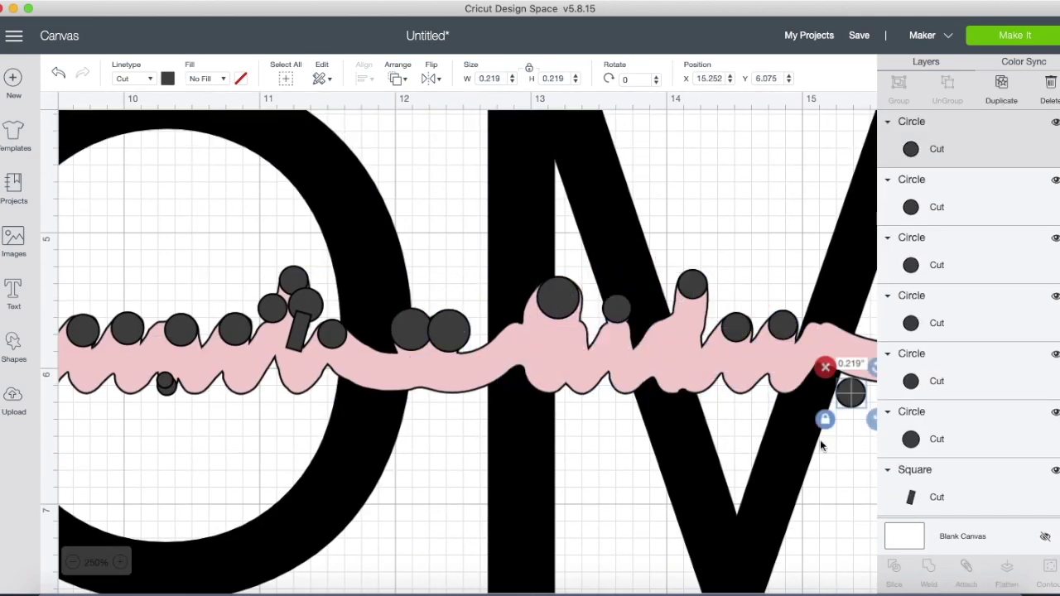
- Place a circle copy about 0.33 inch across over the right end of the names shape
scroll(508, 324, right, 5)
key(ctrl+v)
mouse_move(509, 324)
mouse_down()
mouse_move(781, 350)
mouse_move(814, 388)
mouse_up()
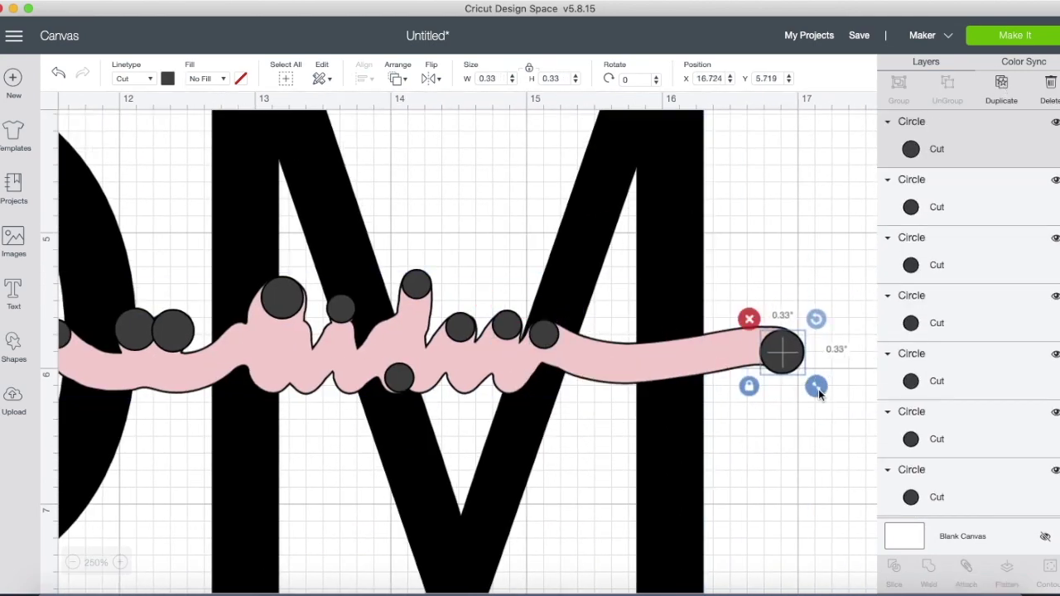
click(583, 424)
- Move the MOM text down, clear of the pink names shape and its circles
scroll(547, 413, left, 8)
click(72, 562)
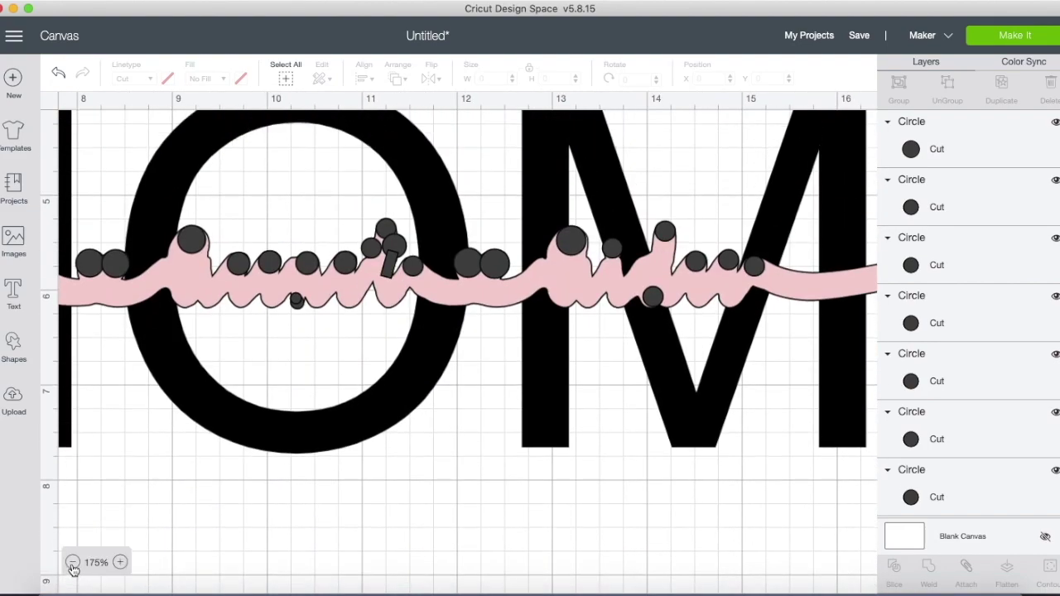
click(72, 563)
click(72, 563)
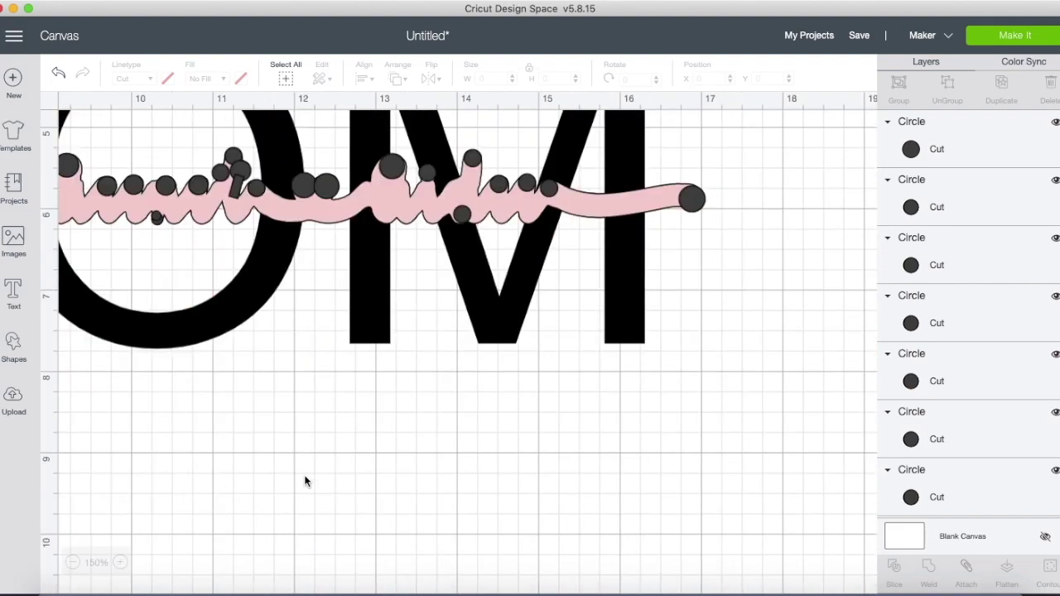
scroll(315, 456, down, 2)
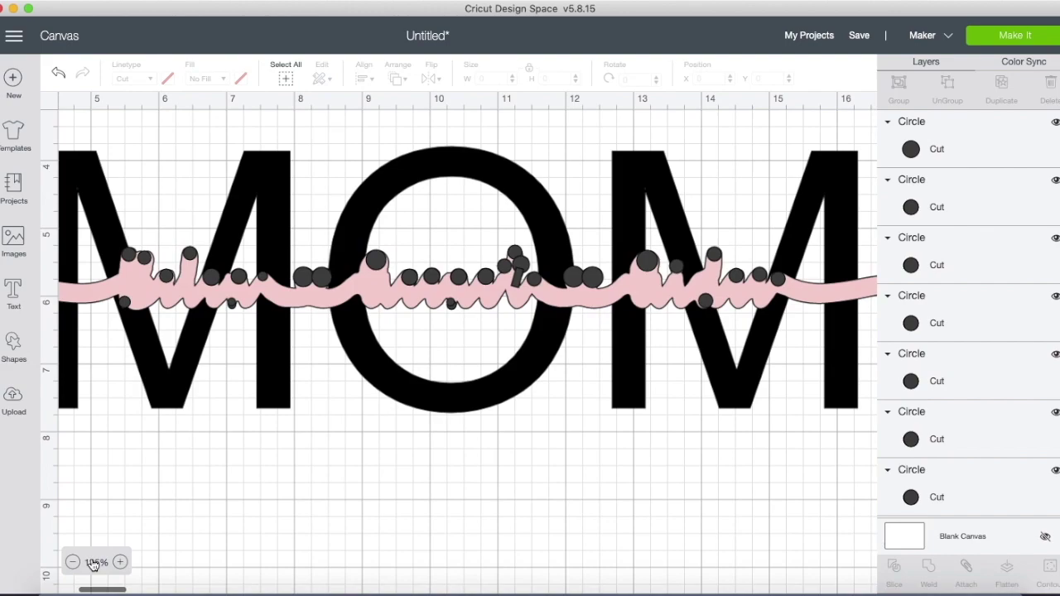
scroll(326, 403, up, 2)
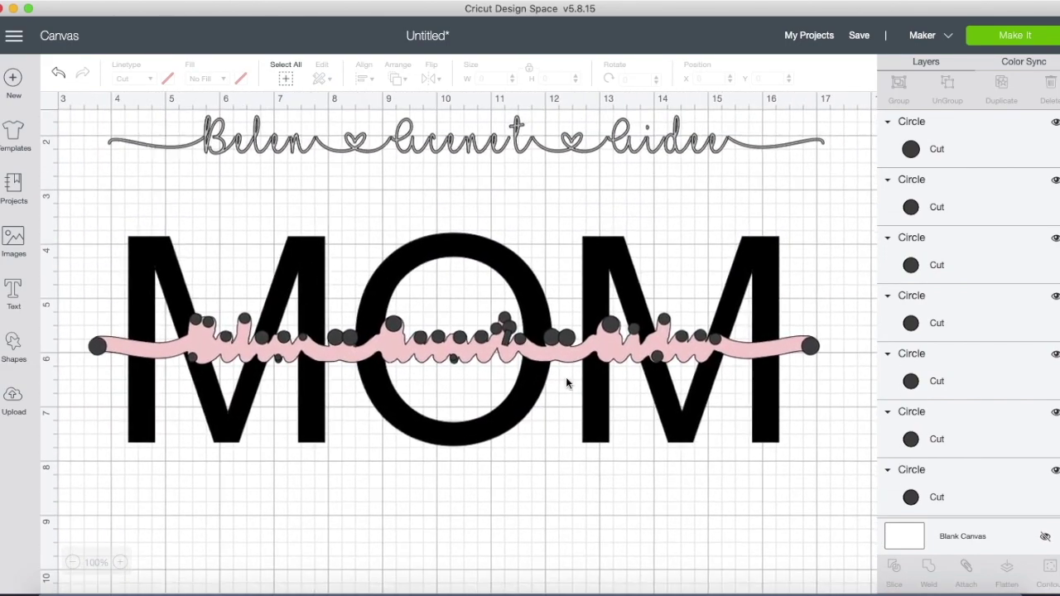
drag(311, 411, 398, 418)
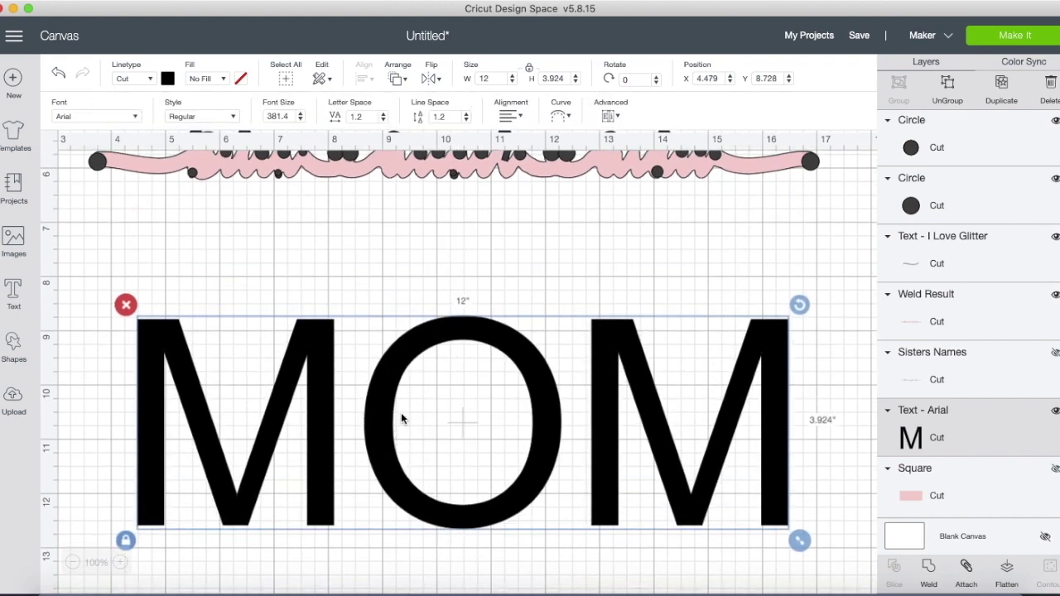
- Weld the pink names shape with all the circles and the small rectangle covering its edges
scroll(402, 409, up, 5)
drag(67, 267, 835, 392)
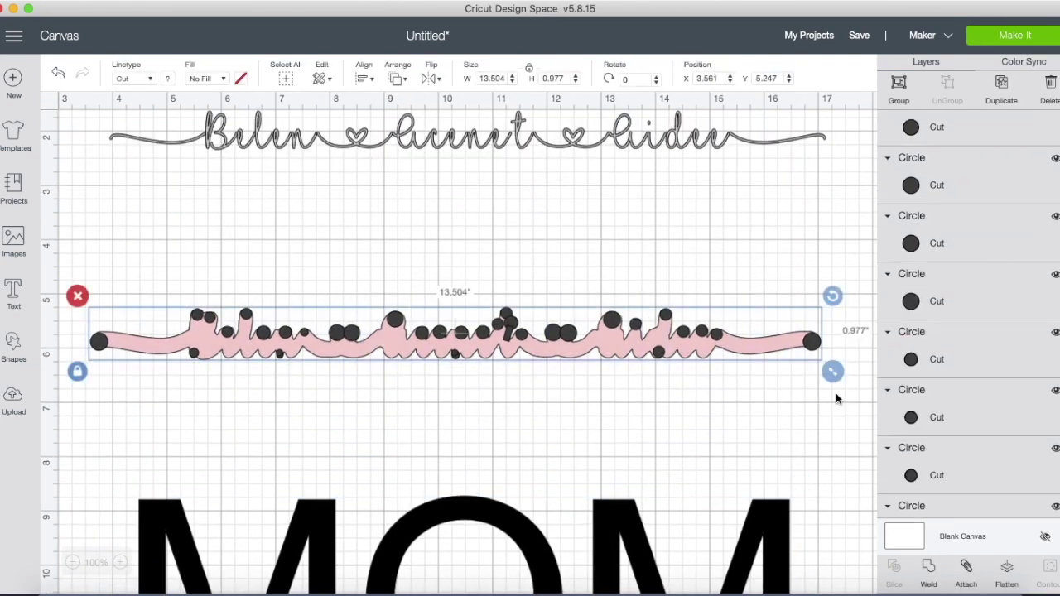
click(928, 570)
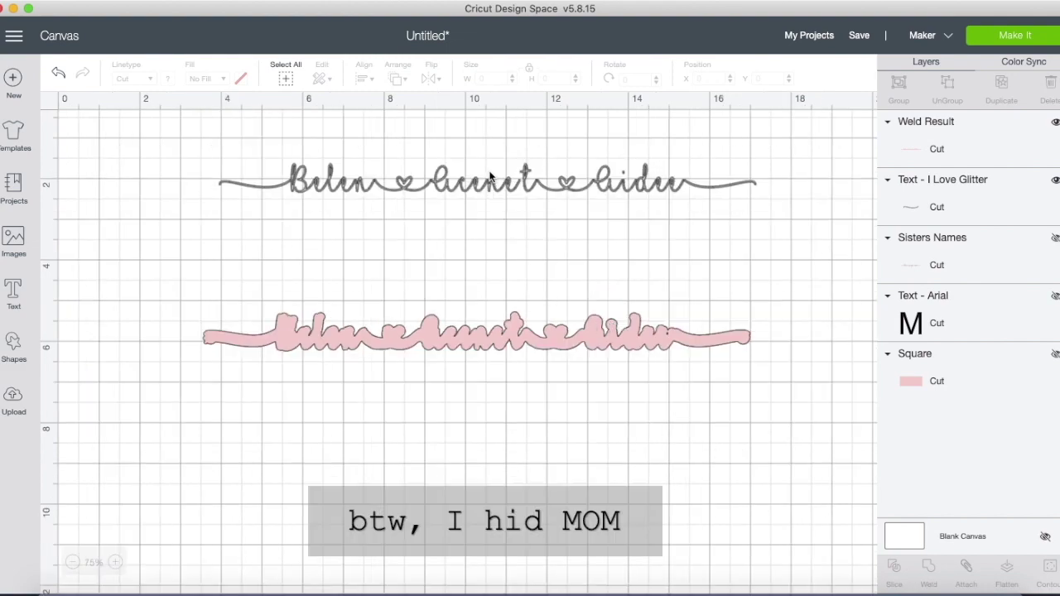
- Bring the gray names text to the front and move it below the welded names shape
click(484, 184)
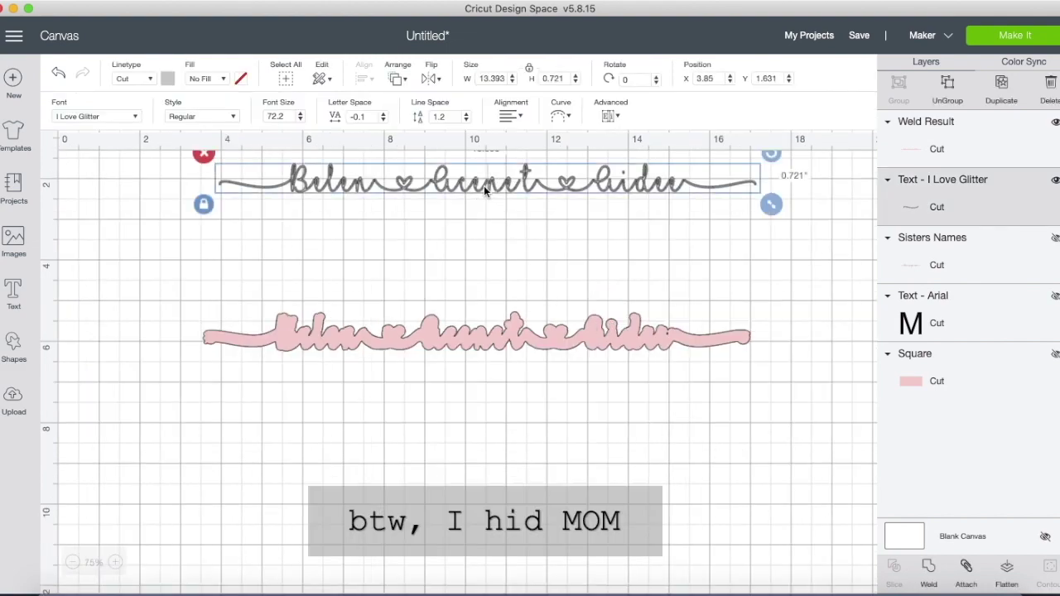
click(399, 80)
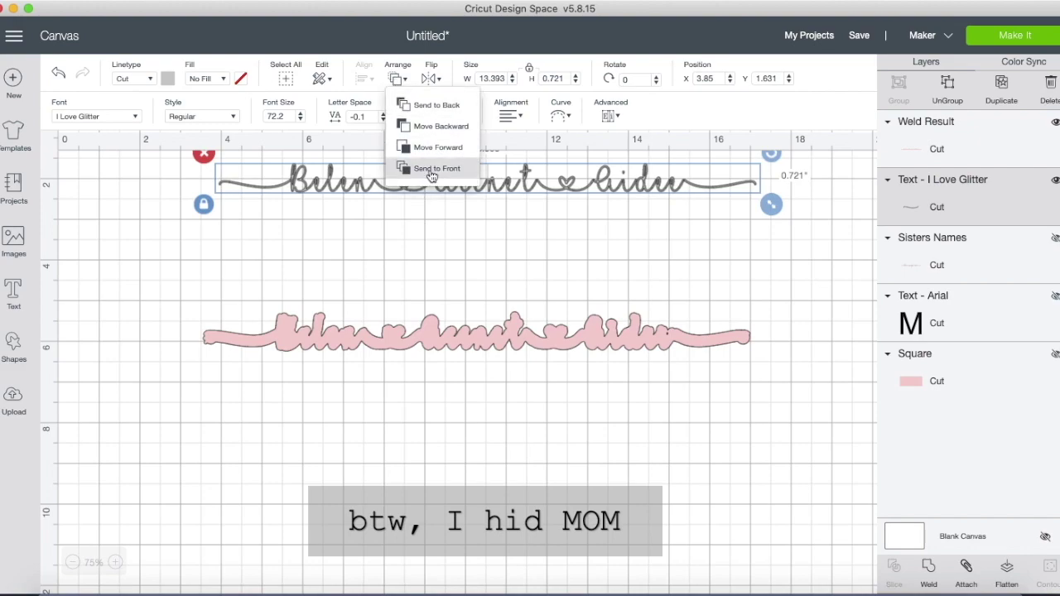
click(437, 168)
drag(485, 183, 471, 540)
click(622, 413)
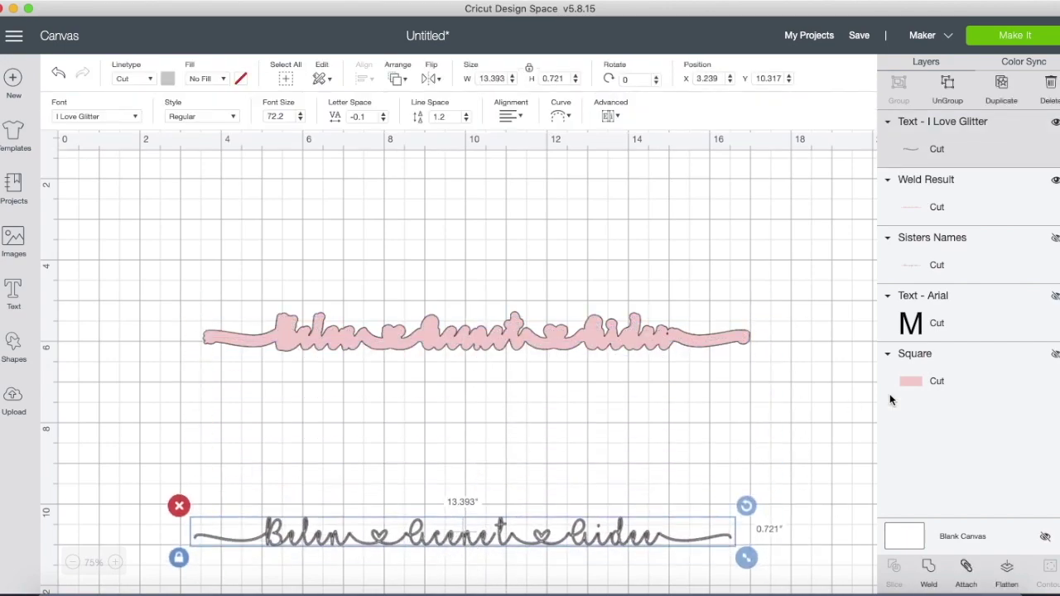
- Show the MOM text again and slice it with the welded names shape
click(1054, 298)
drag(171, 224, 613, 442)
click(894, 571)
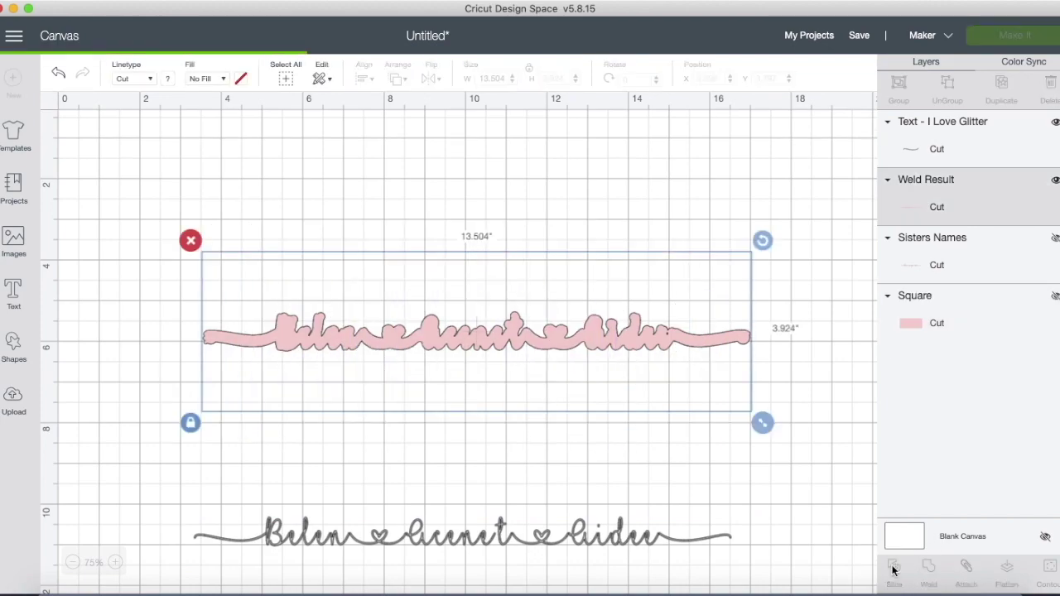
- Move the sliced MOM letters away and delete the leftover pink and black slice pieces
drag(259, 283, 259, 157)
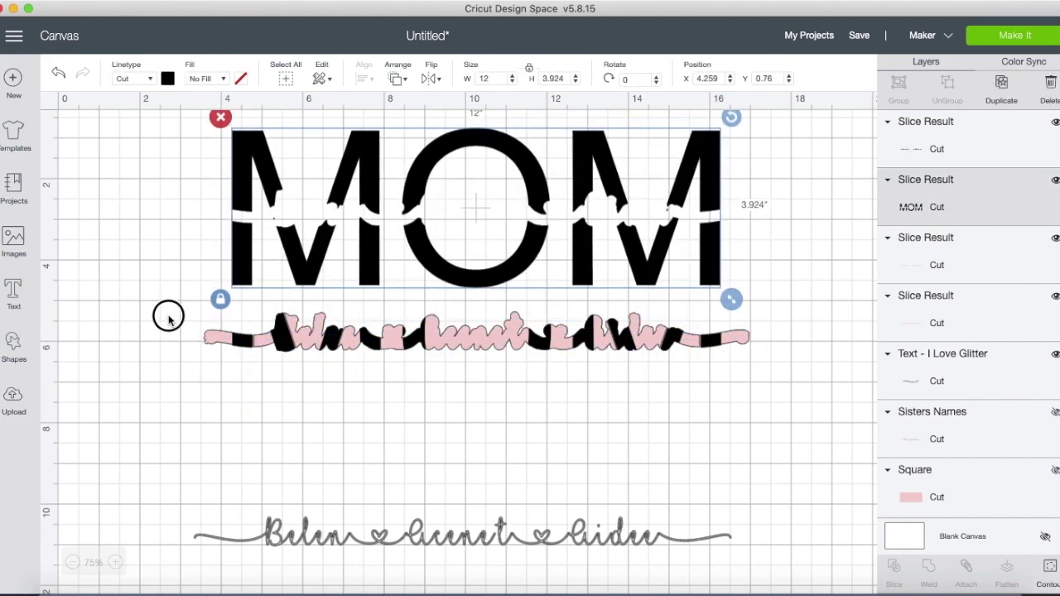
drag(167, 315, 761, 377)
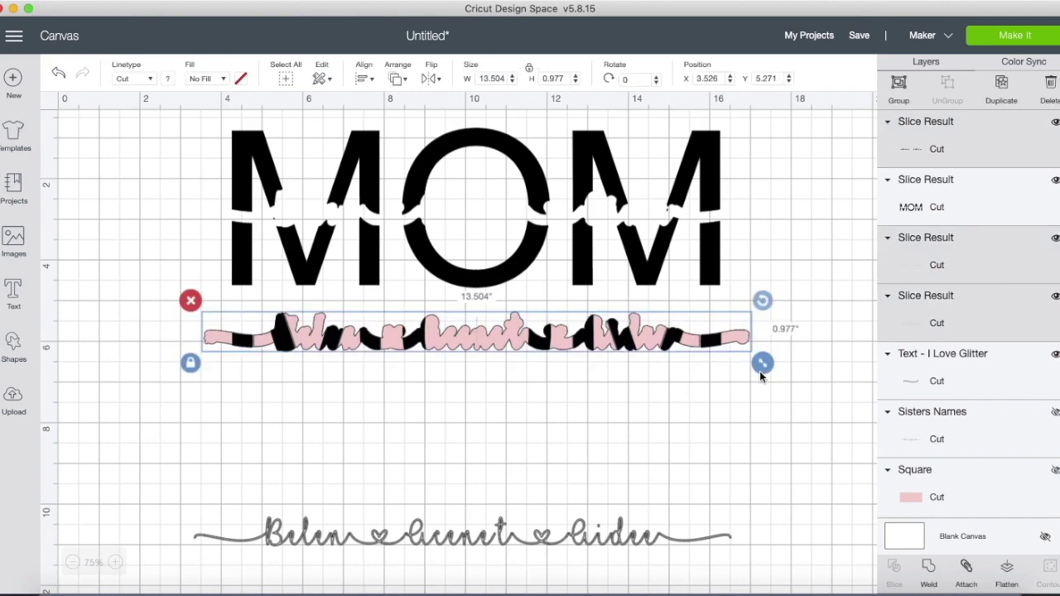
click(1050, 88)
- Move the sliced MOM letters back down, show the pink rectangle again, and centre the letters on it
drag(413, 240, 406, 365)
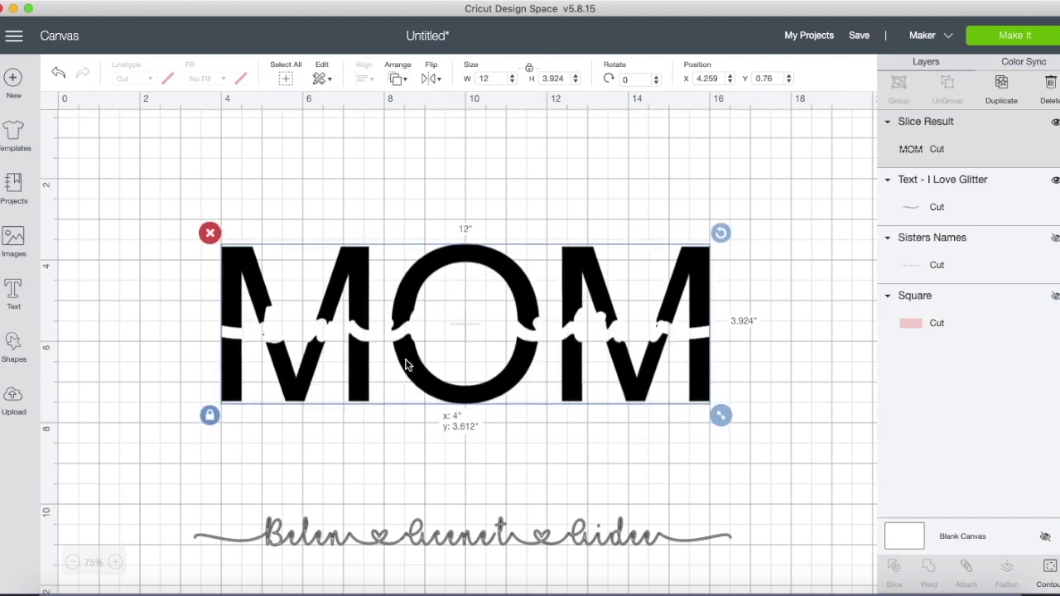
click(1054, 298)
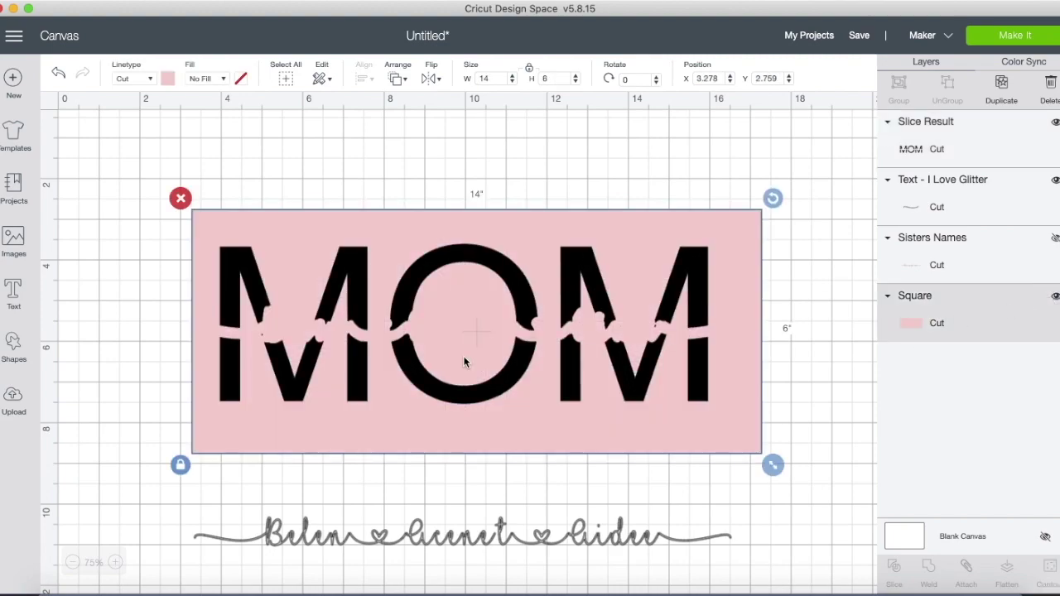
shift+click(464, 361)
click(364, 78)
click(405, 249)
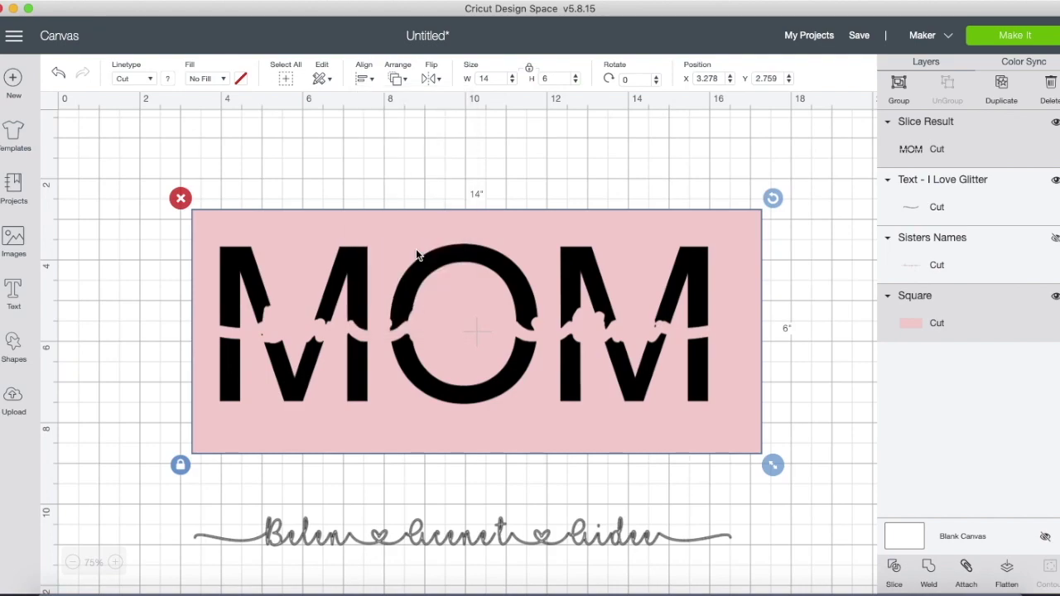
- Move the gray script names text up into the gap sliced through the MOM letters on the pink rectangle
drag(492, 538, 507, 336)
click(574, 532)
scroll(573, 531, up, 2)
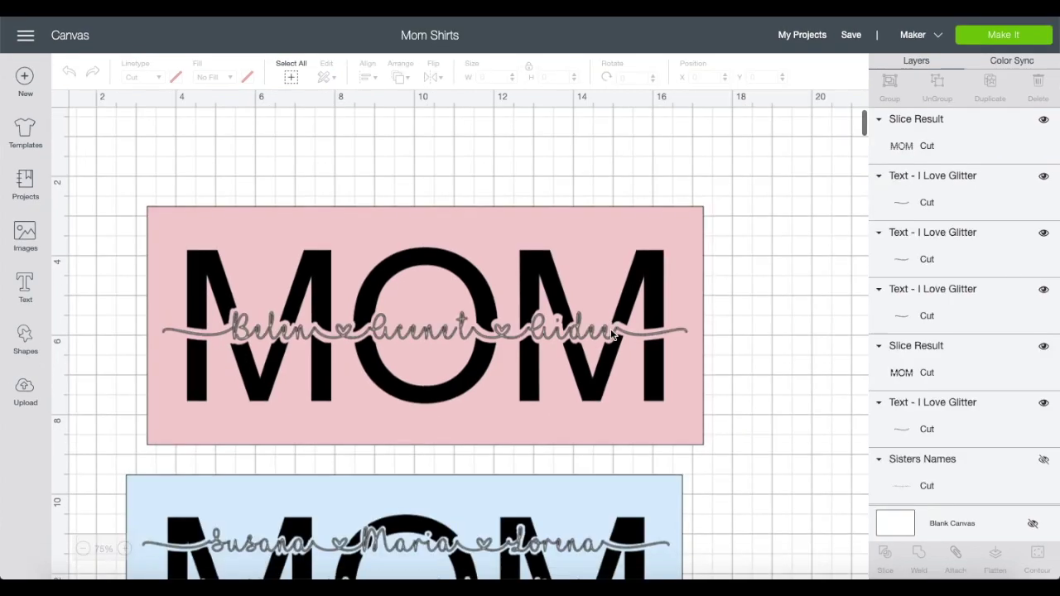
- Hide the pink and light blue background squares behind the two MOM designs so they are left out of the cut
scroll(377, 219, down, 5)
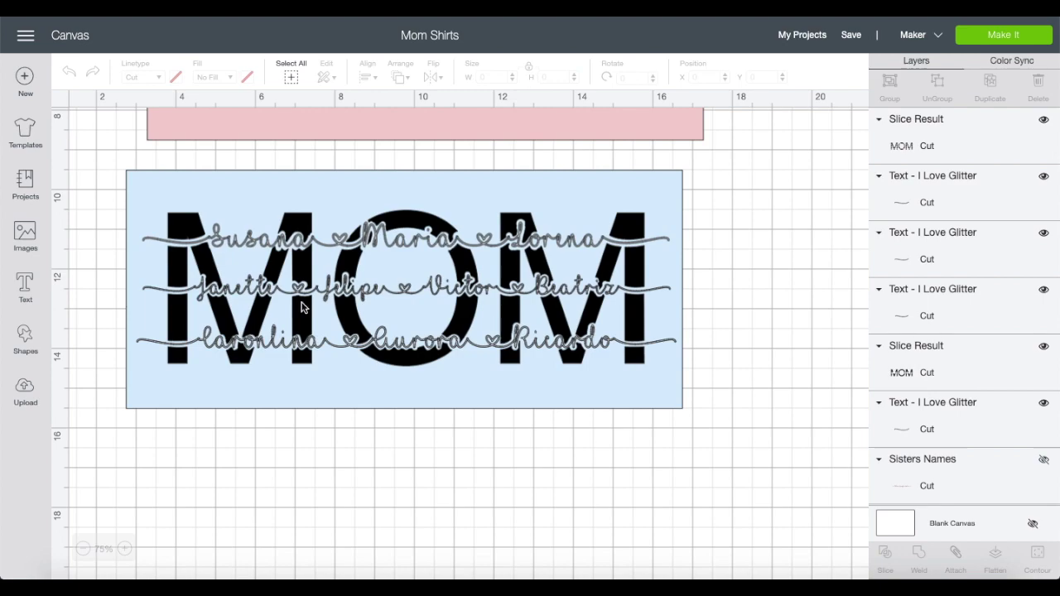
scroll(779, 303, up, 4)
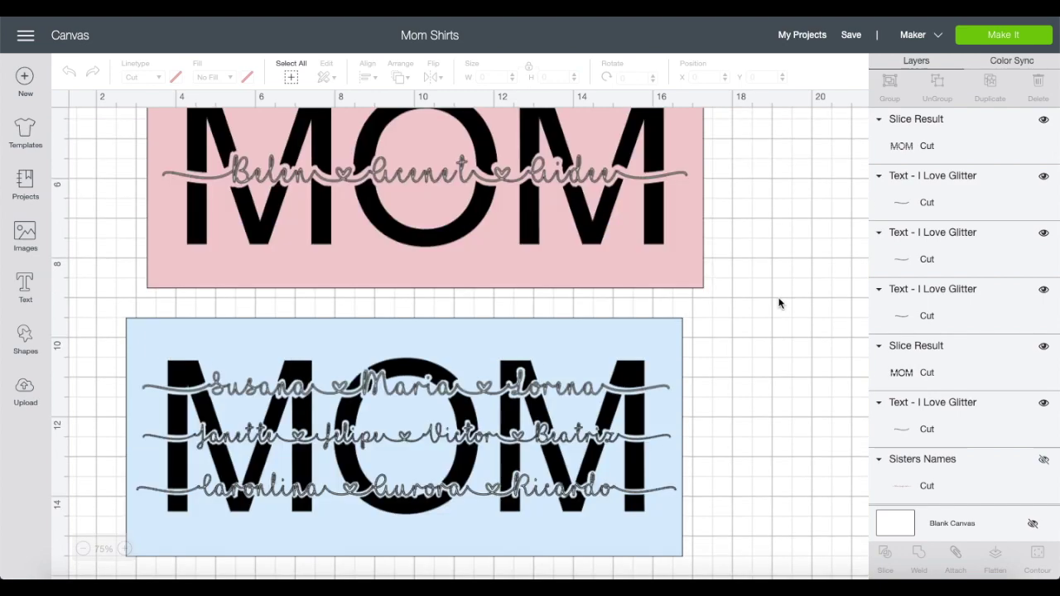
click(691, 265)
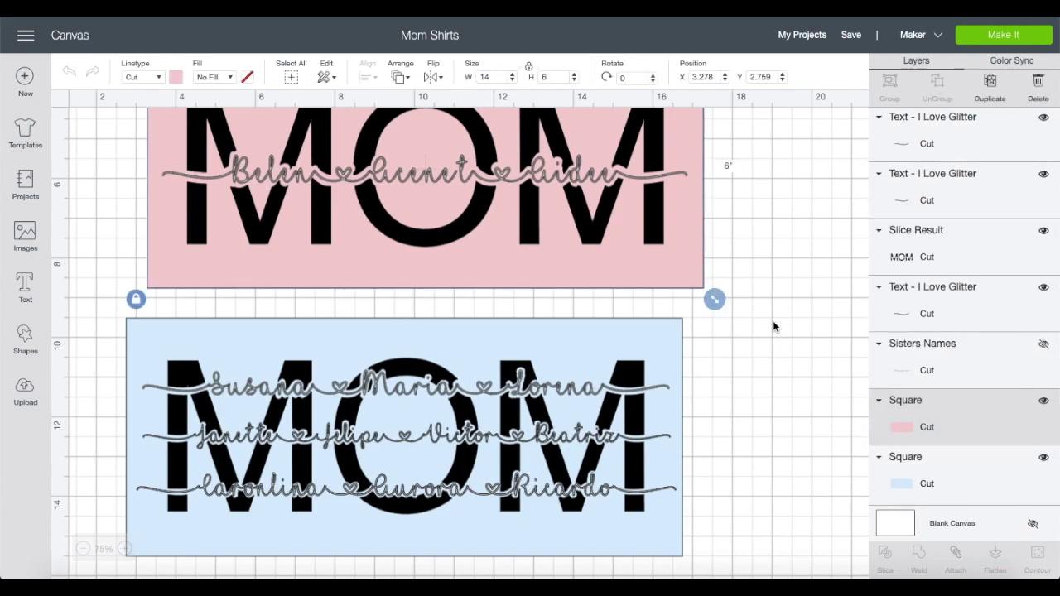
scroll(774, 327, up, 2)
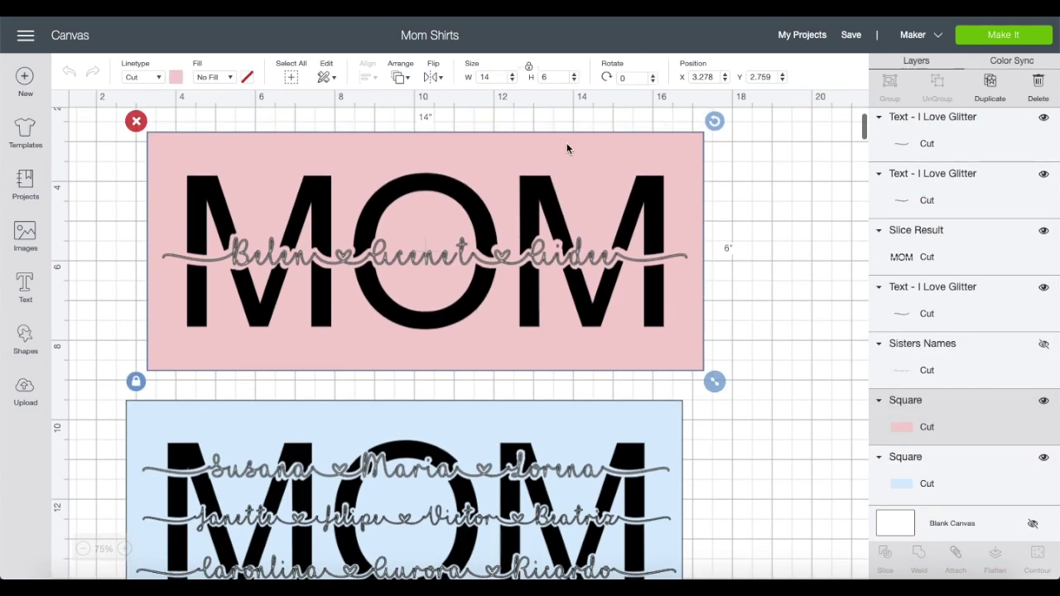
click(1043, 400)
scroll(756, 434, down, 1)
scroll(756, 435, down, 4)
click(952, 463)
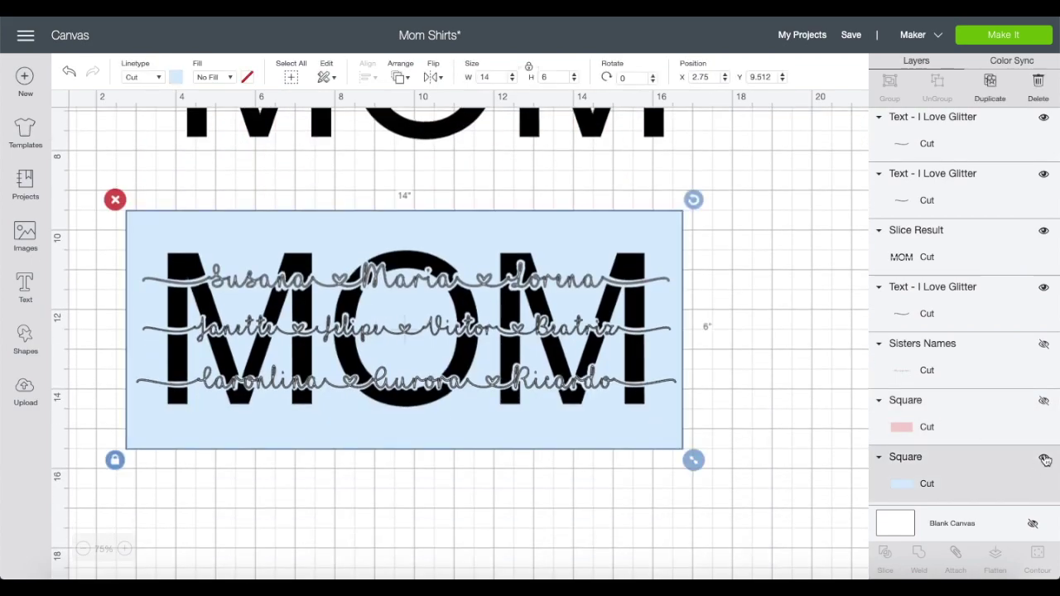
click(1043, 457)
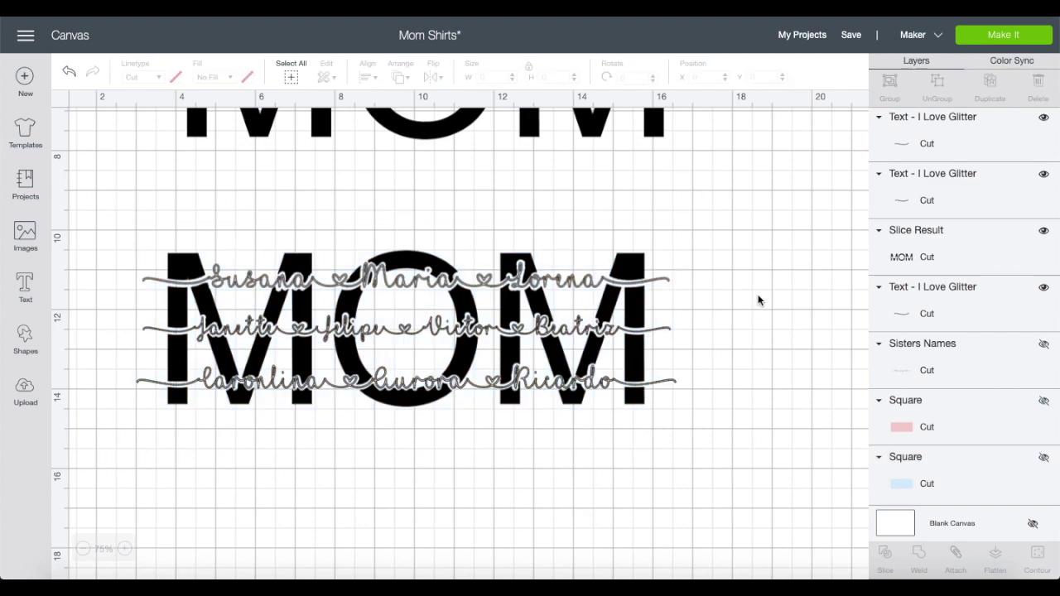
- Send the Mom Shirts project to mat preparation and accept the larger mat for the oversized images
scroll(760, 299, up, 4)
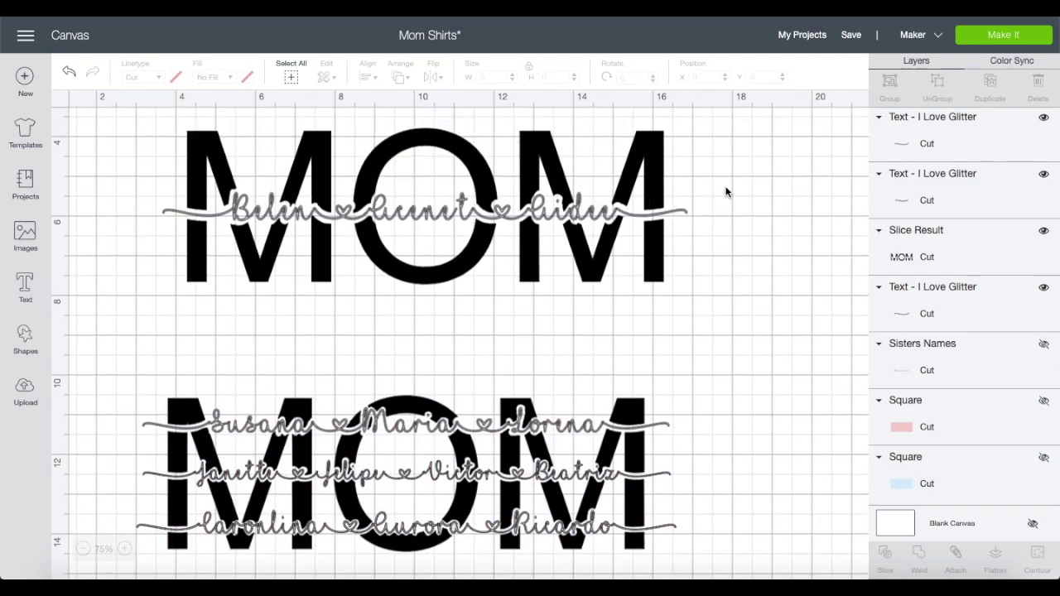
click(999, 38)
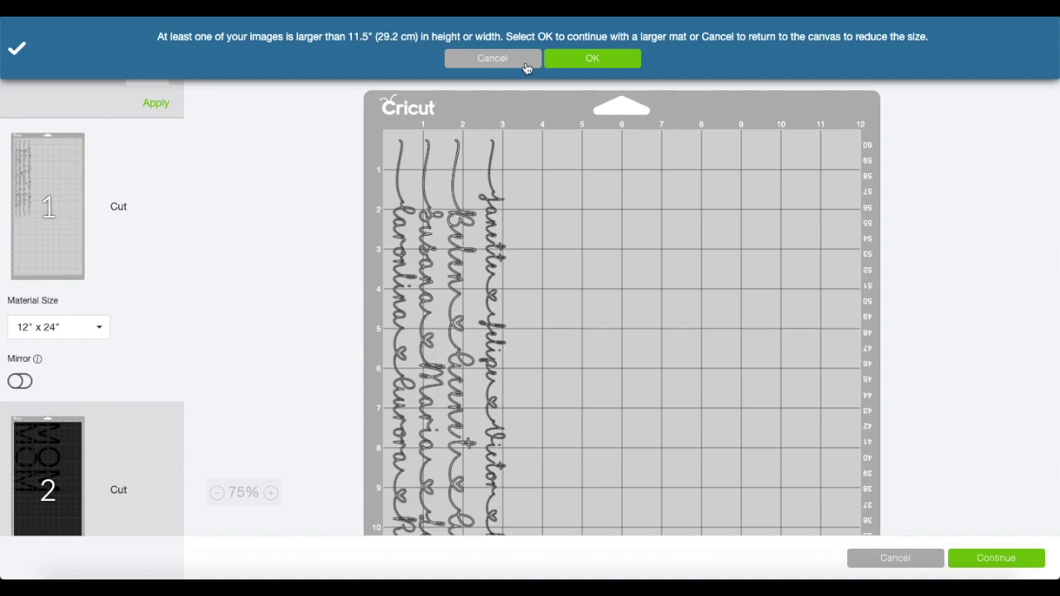
click(579, 57)
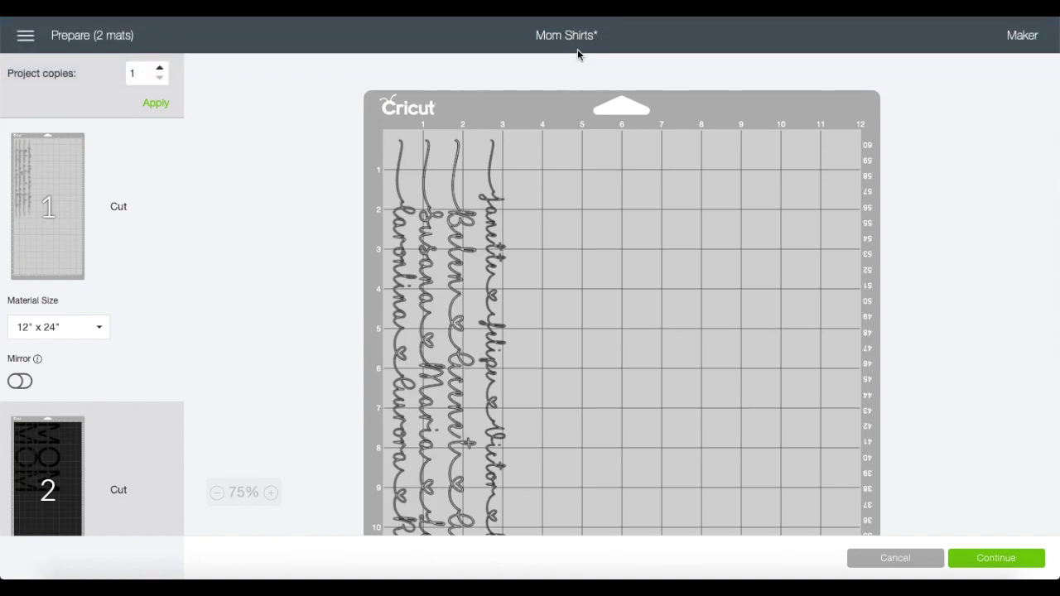
- Turn on mirroring for both the script names mat and the MOM letters mat
click(20, 381)
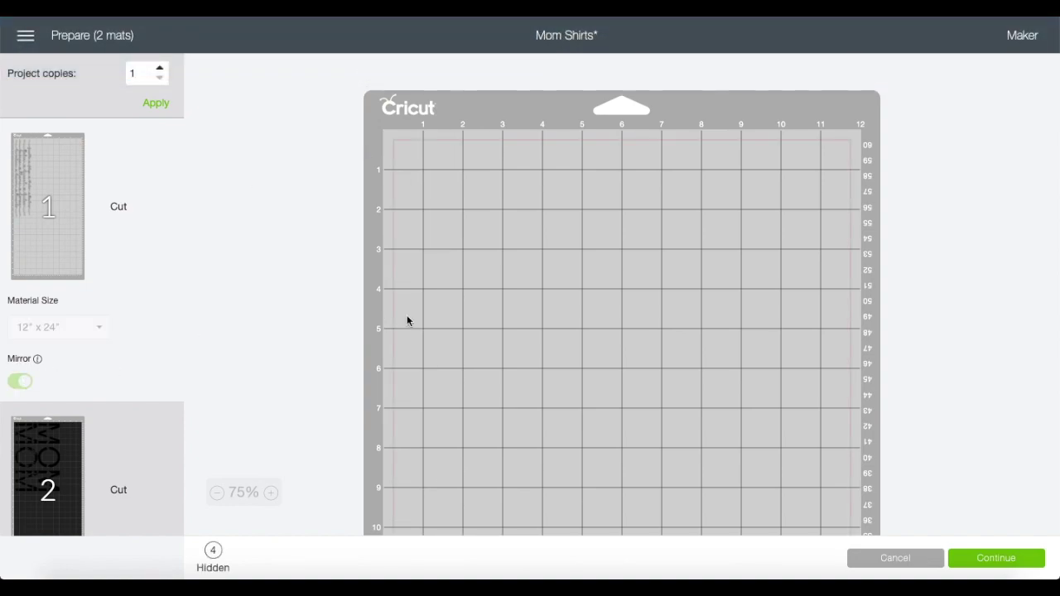
click(47, 476)
click(19, 516)
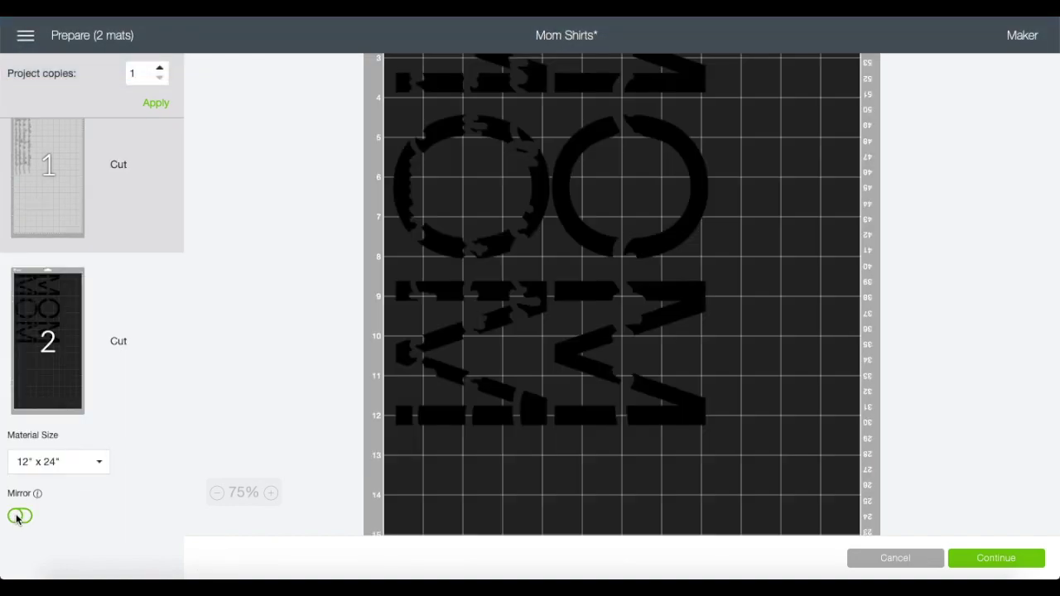
click(20, 517)
- Continue to the cutting setup and set the material to Glitter Iron-On
click(977, 559)
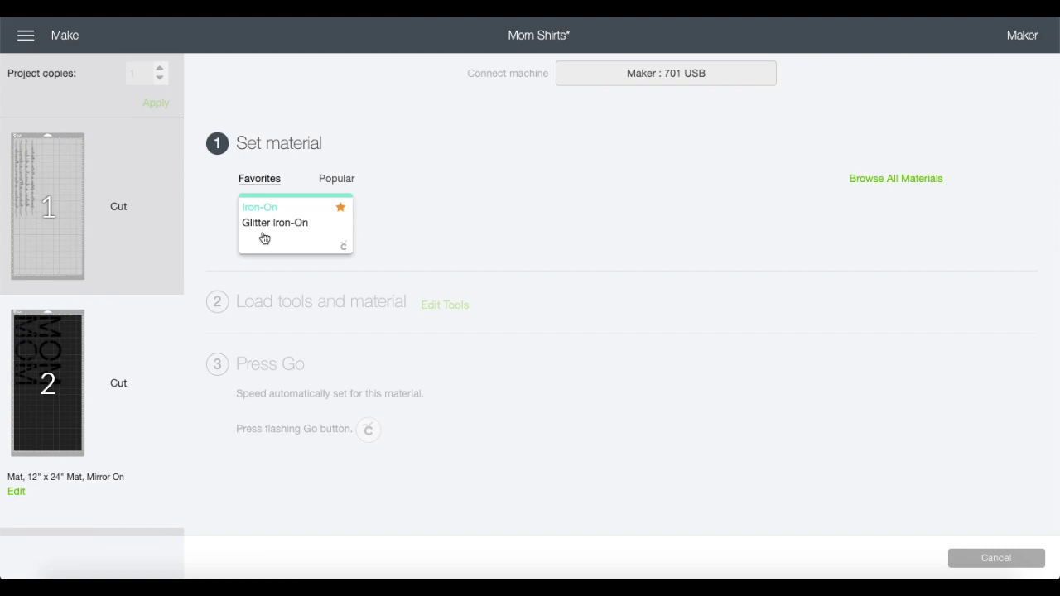
click(264, 238)
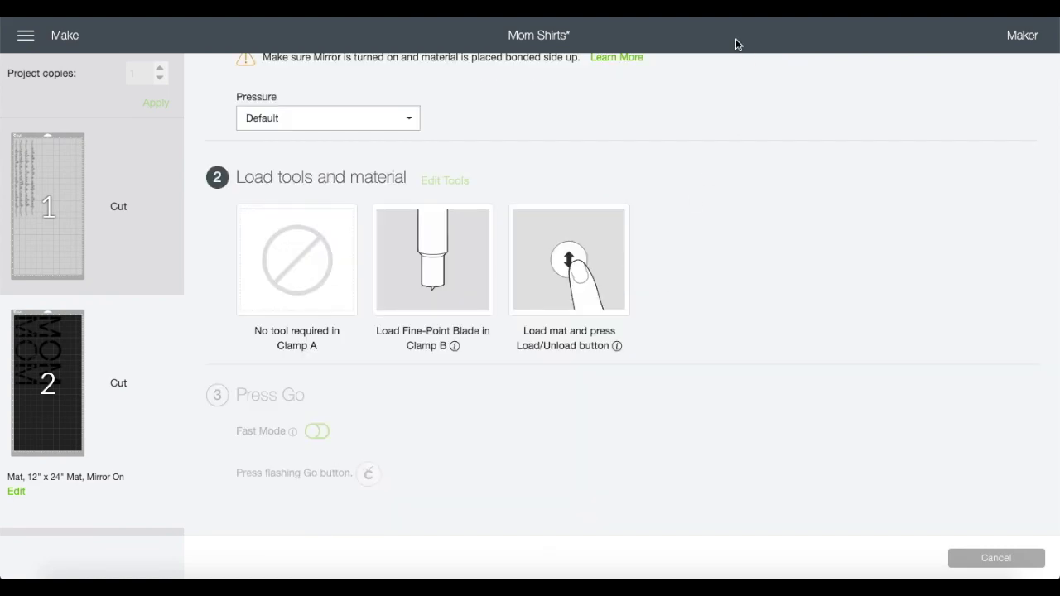